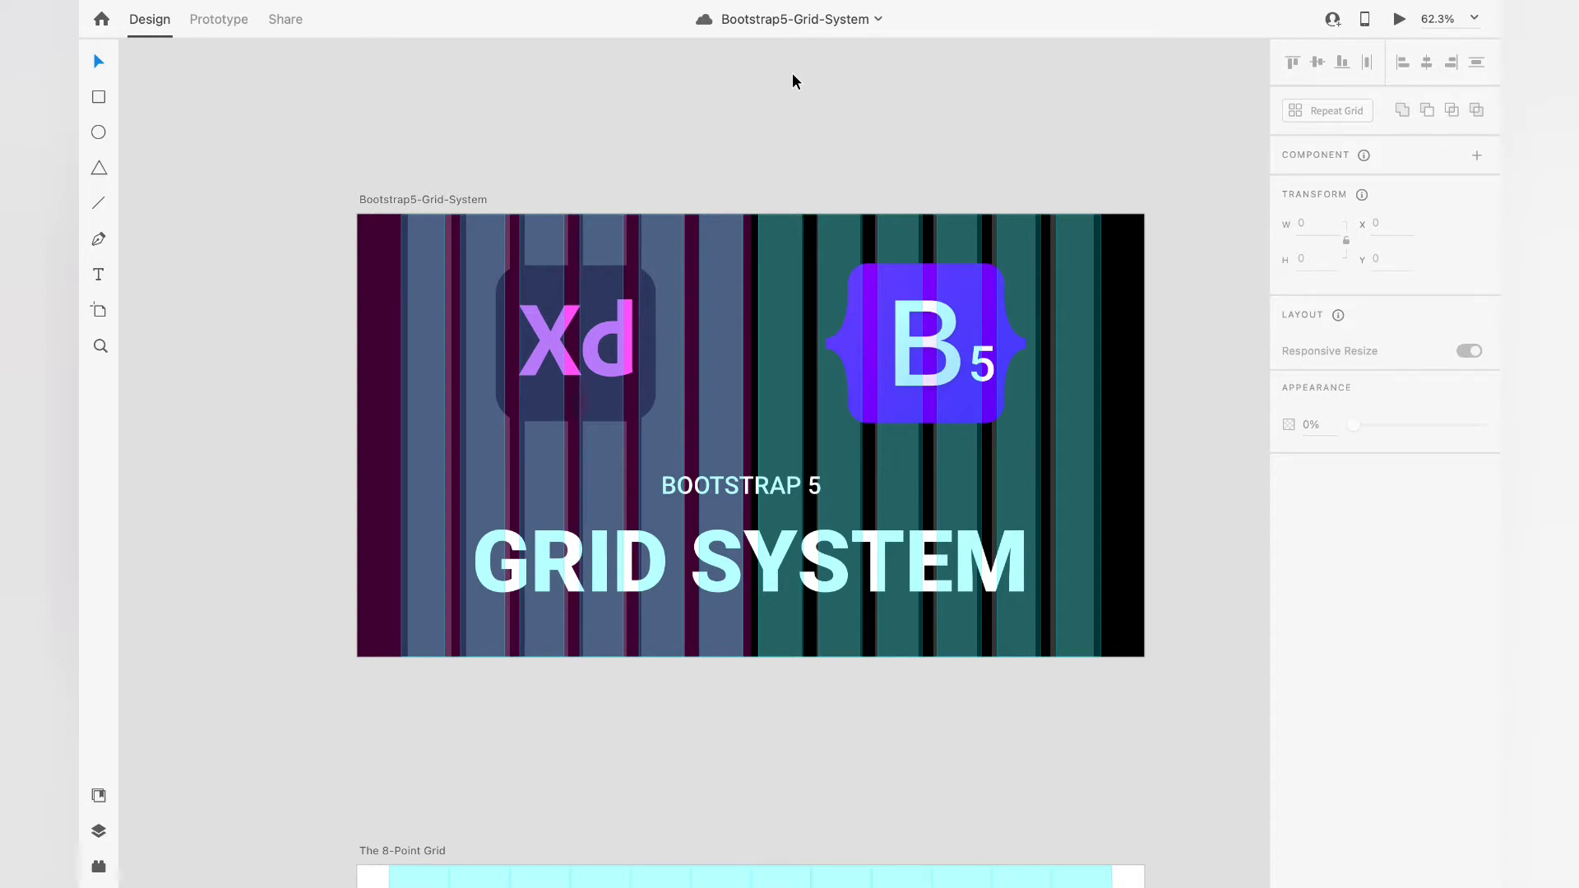
Examine the spacing examples on the 8-Point Grid artboard
{"action": "scroll", "coordinate": [811, 398], "scroll_direction": "down", "scroll_amount": 5}
{"action": "scroll", "coordinate": [811, 402], "scroll_direction": "down", "scroll_amount": 3}
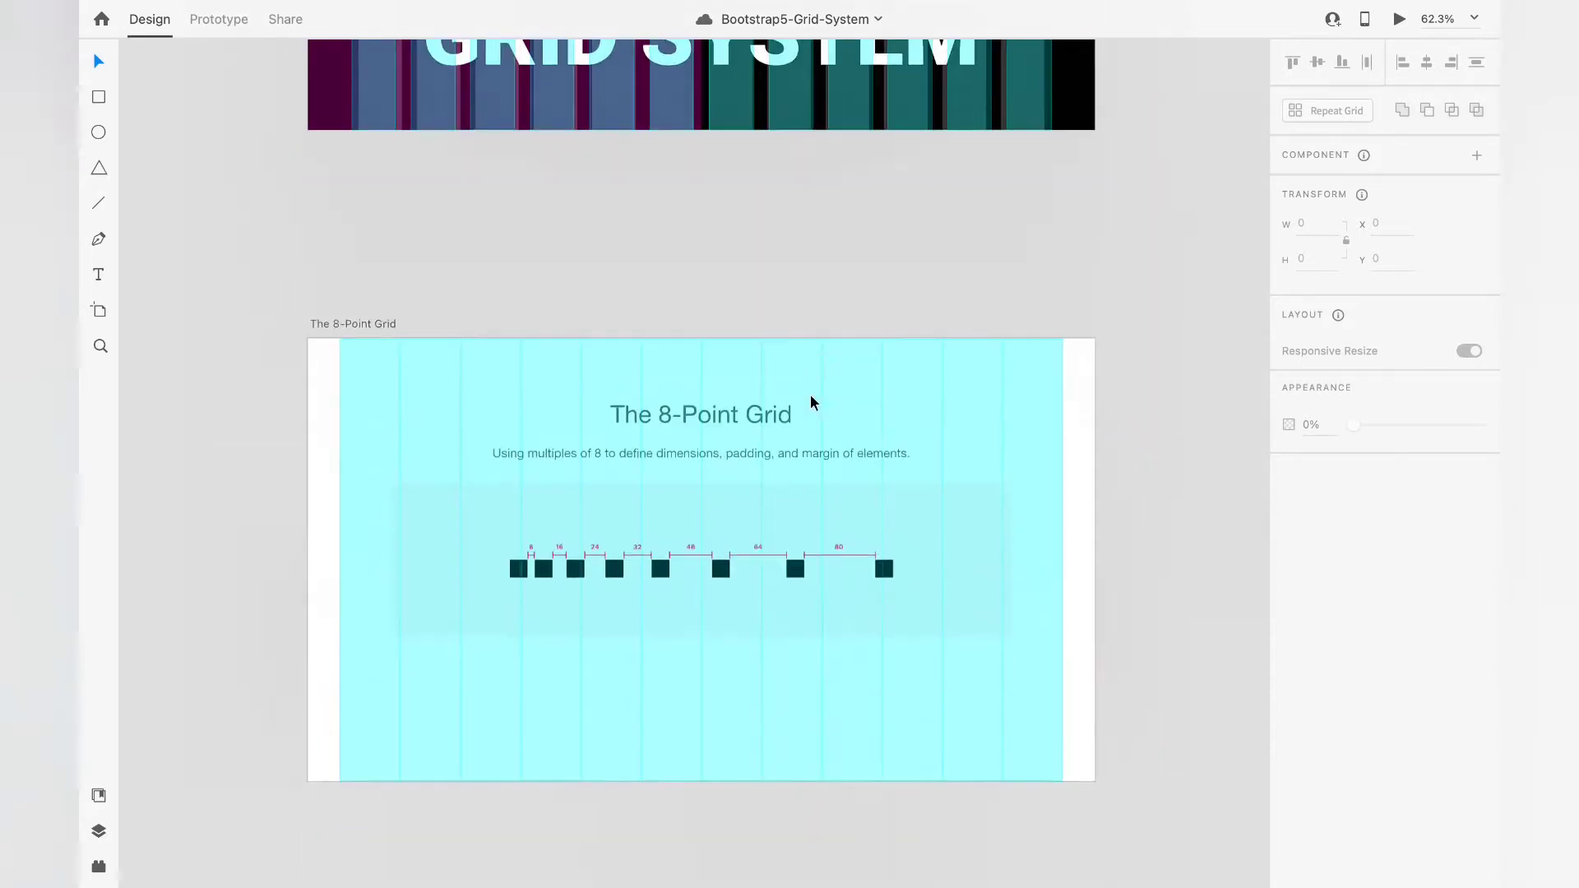
{"action": "scroll", "coordinate": [689, 654], "scroll_direction": "up", "scroll_amount": 5}
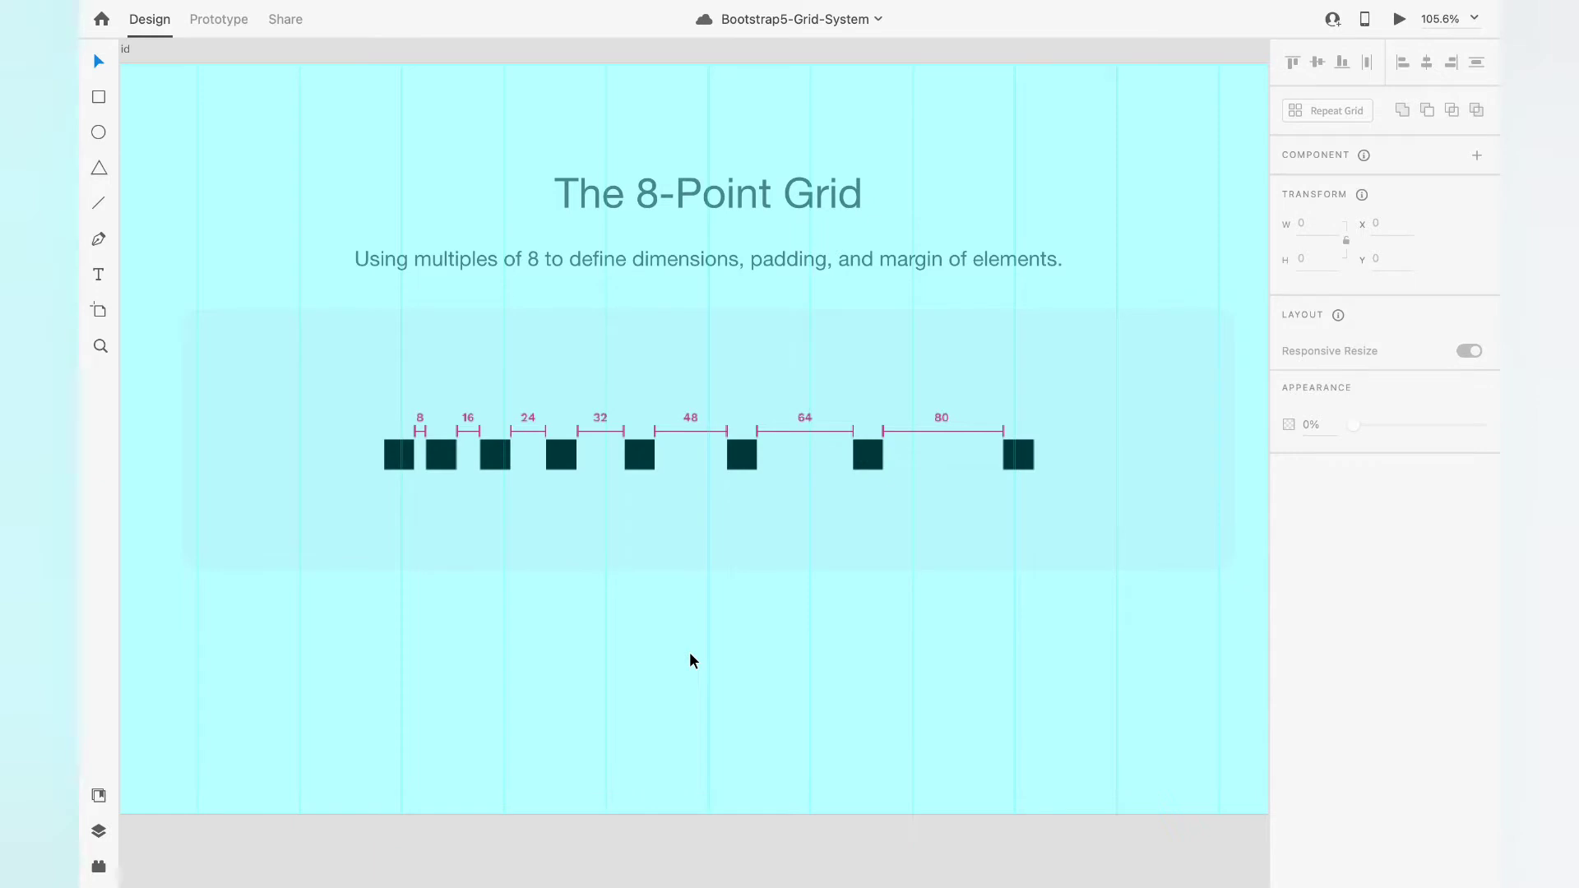
{"action": "scroll", "coordinate": [691, 654], "scroll_direction": "down", "scroll_amount": 3}
{"action": "scroll", "coordinate": [690, 654], "scroll_direction": "down", "scroll_amount": 4}
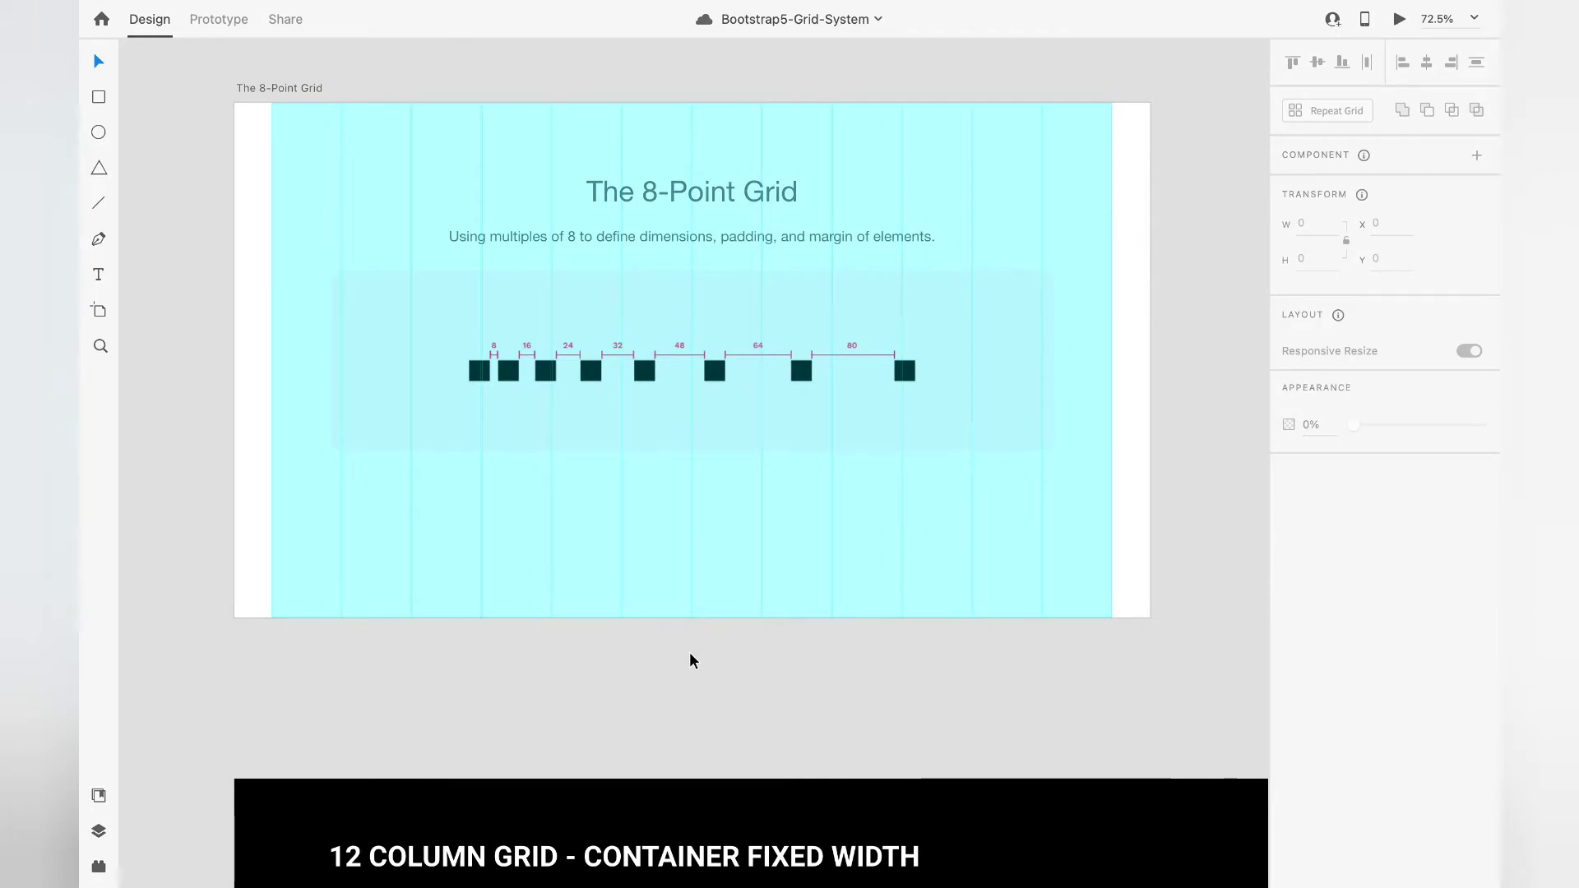
Examine the layout sizes and grid widths in the Container artboard's 12-column fixed-width table
{"action": "scroll", "coordinate": [690, 655], "scroll_direction": "down", "scroll_amount": 10}
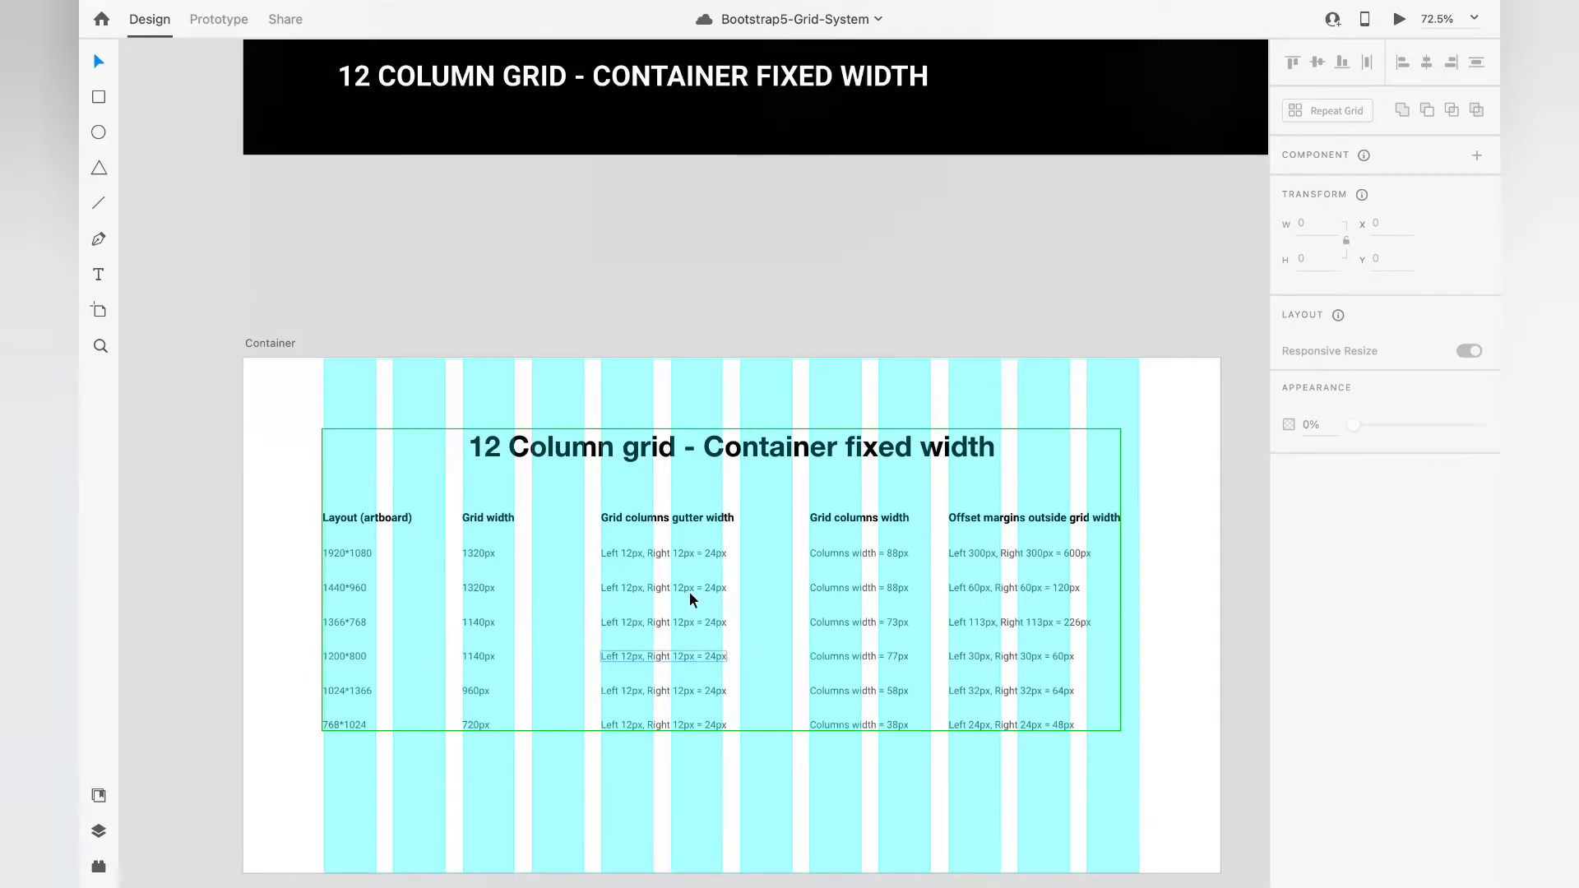
{"action": "scroll", "coordinate": [690, 591], "scroll_direction": "down", "scroll_amount": 2}
{"action": "scroll", "coordinate": [681, 630], "scroll_direction": "up", "scroll_amount": 5}
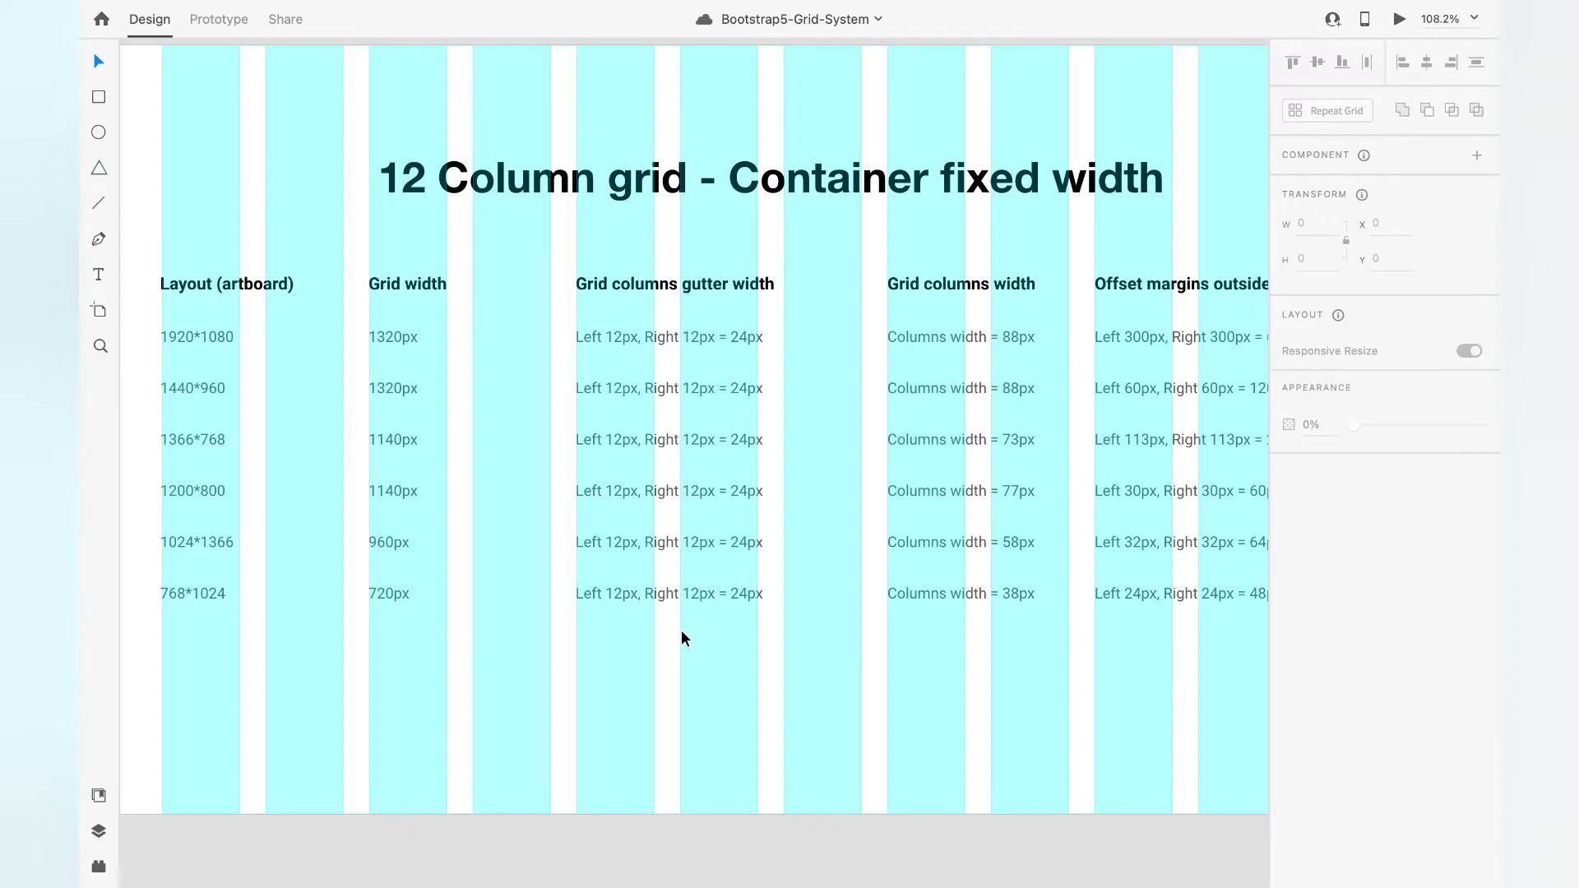
{"action": "scroll", "coordinate": [682, 636], "scroll_direction": "right", "scroll_amount": 5}
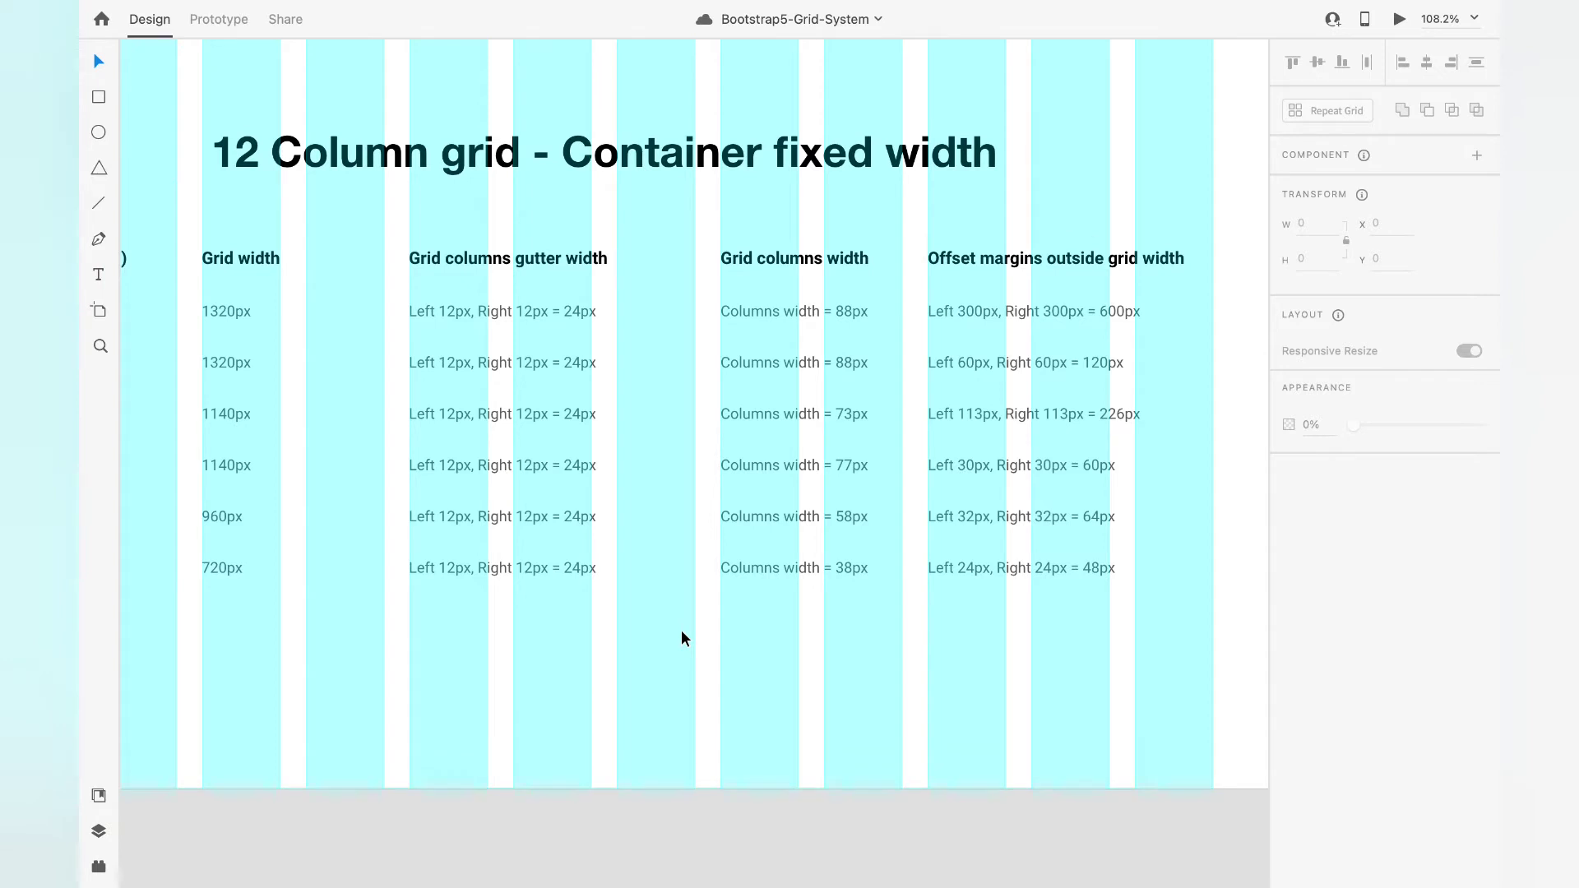
{"action": "scroll", "coordinate": [681, 639], "scroll_direction": "left", "scroll_amount": 10}
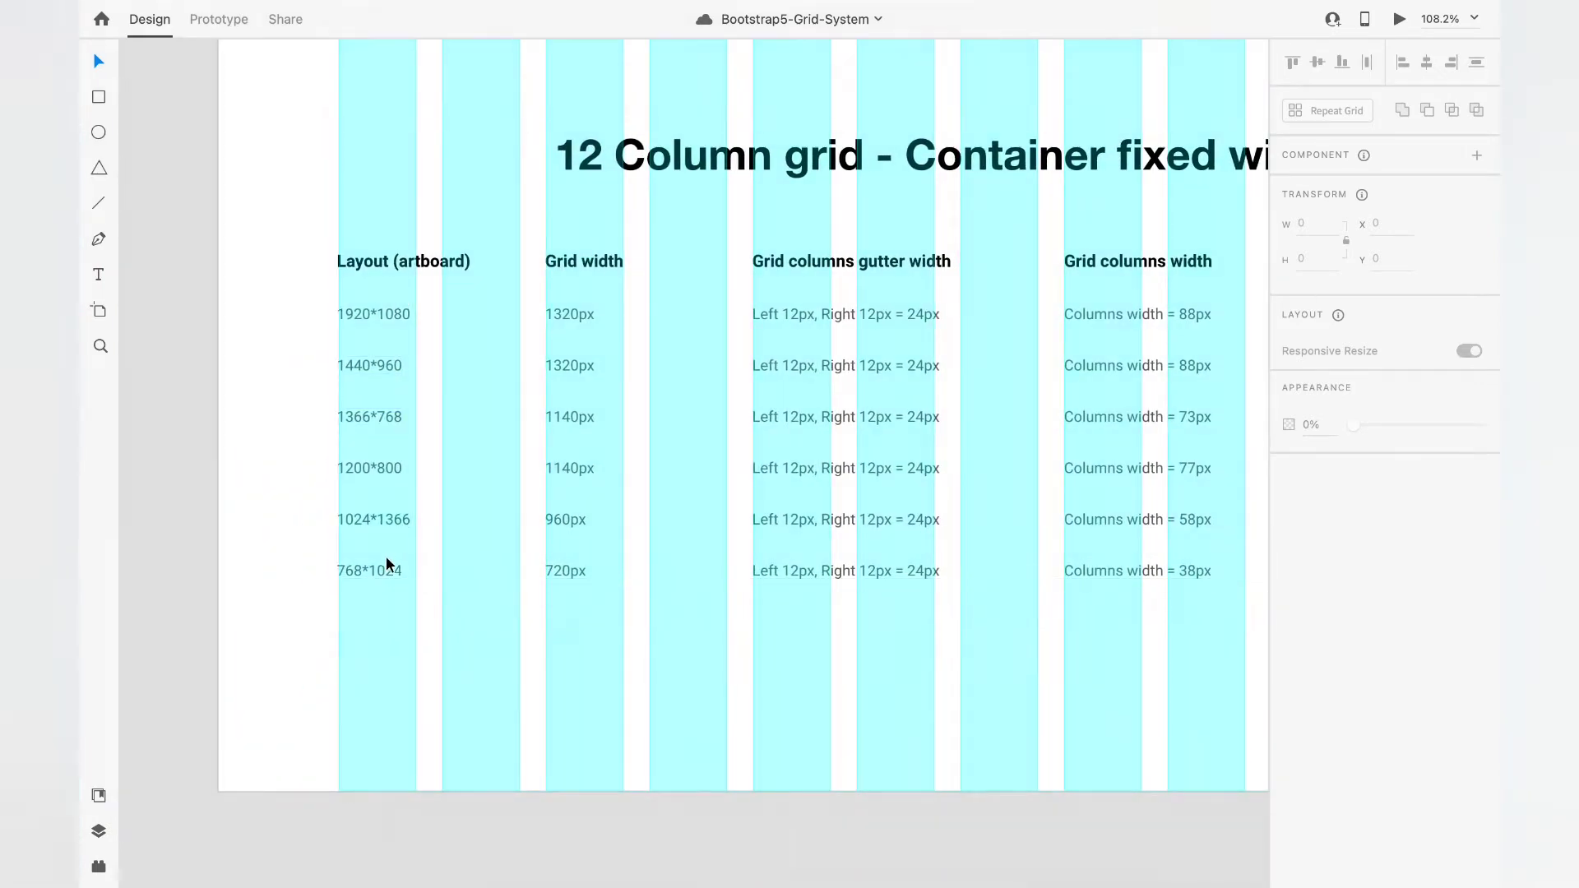
{"action": "scroll", "coordinate": [388, 564], "scroll_direction": "up", "scroll_amount": 3}
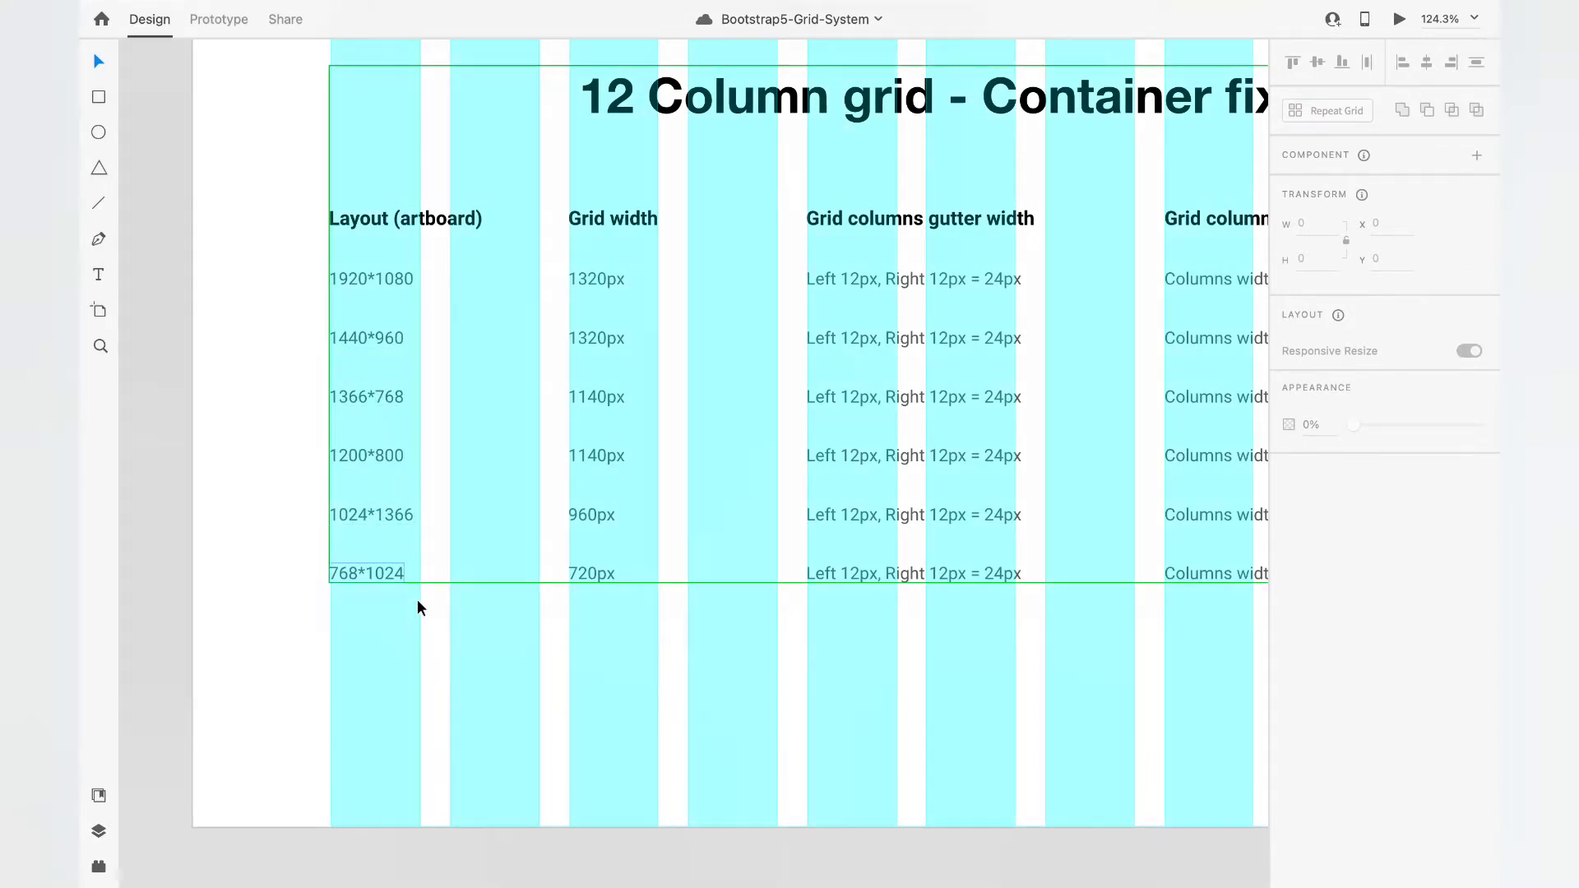
{"action": "scroll", "coordinate": [426, 605], "scroll_direction": "right", "scroll_amount": 4}
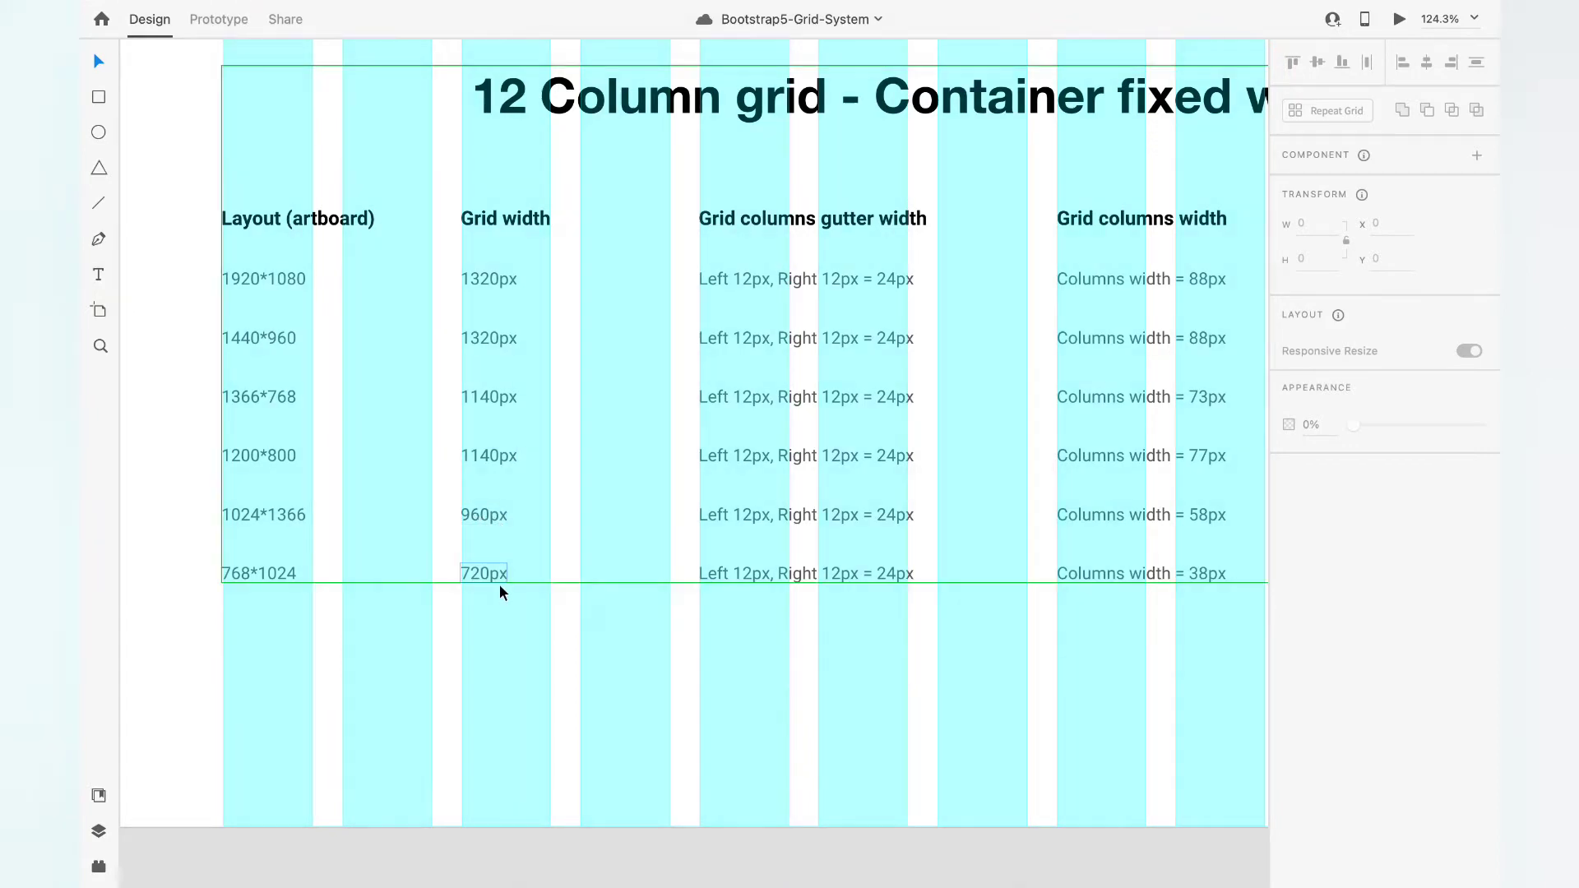
Examine the gutter widths, column widths and offset margins in the Container artboard's table
{"action": "scroll", "coordinate": [520, 585], "scroll_direction": "down", "scroll_amount": 3}
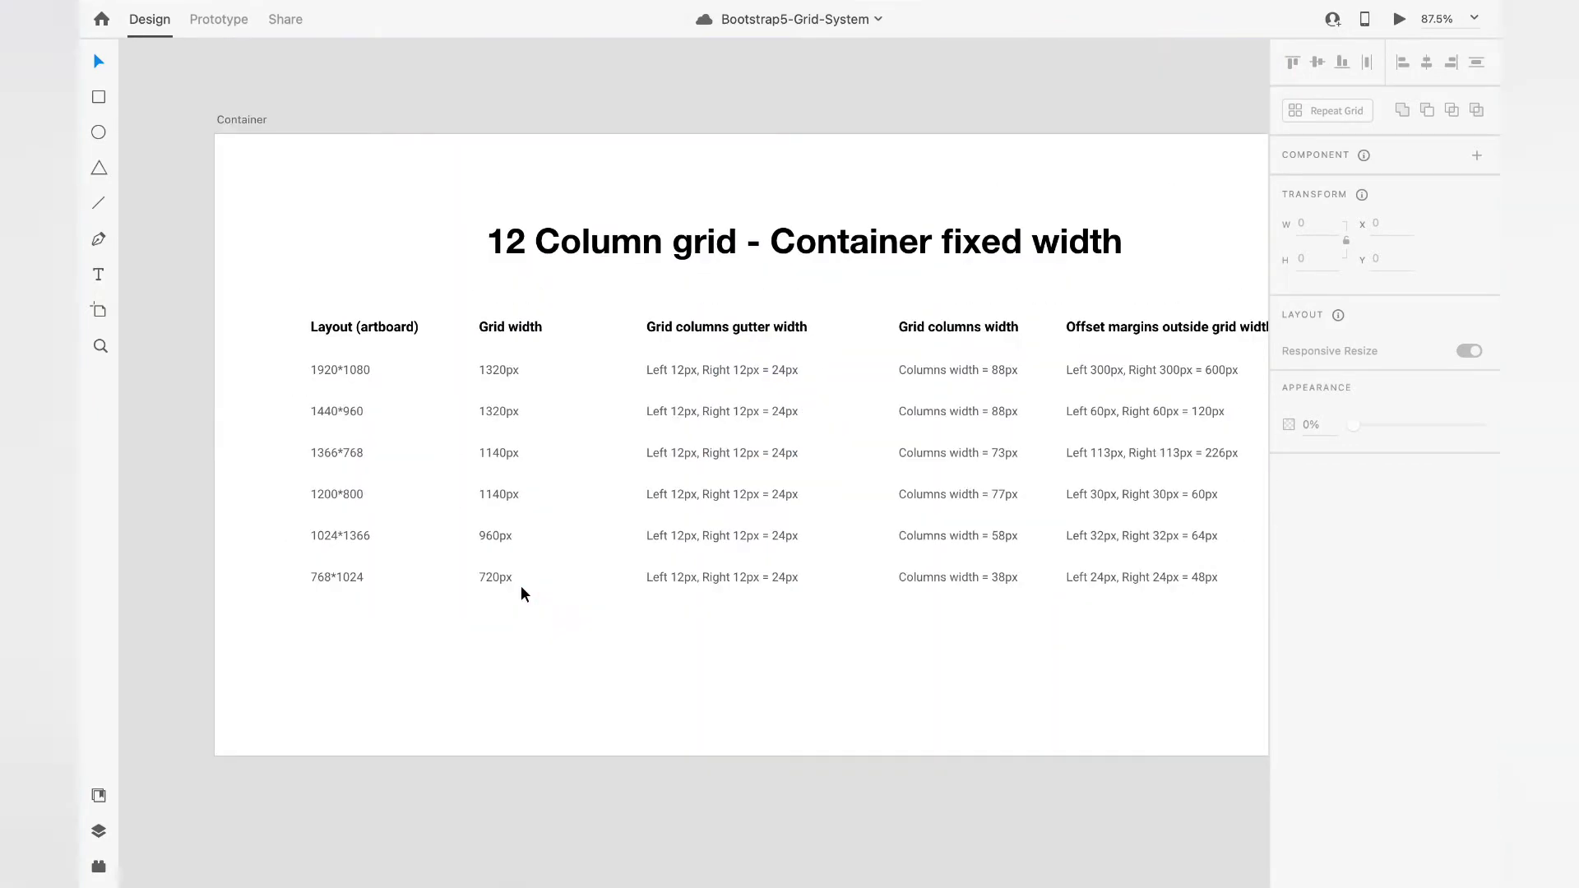
{"action": "scroll", "coordinate": [802, 446], "scroll_direction": "up", "scroll_amount": 4}
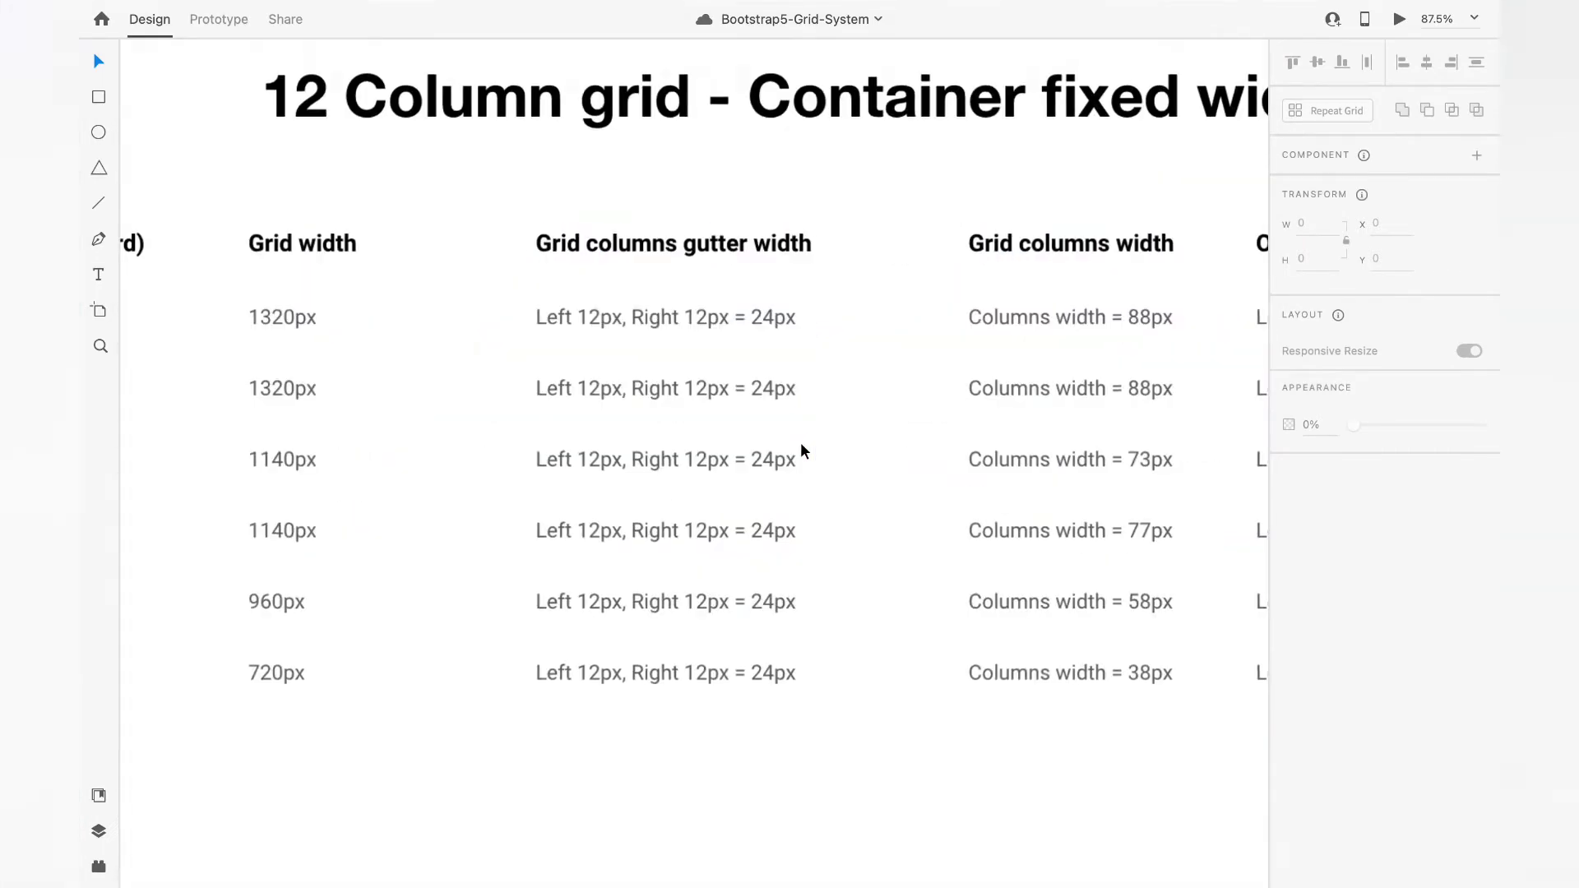
{"action": "key", "text": "super+shift+apostrophe"}
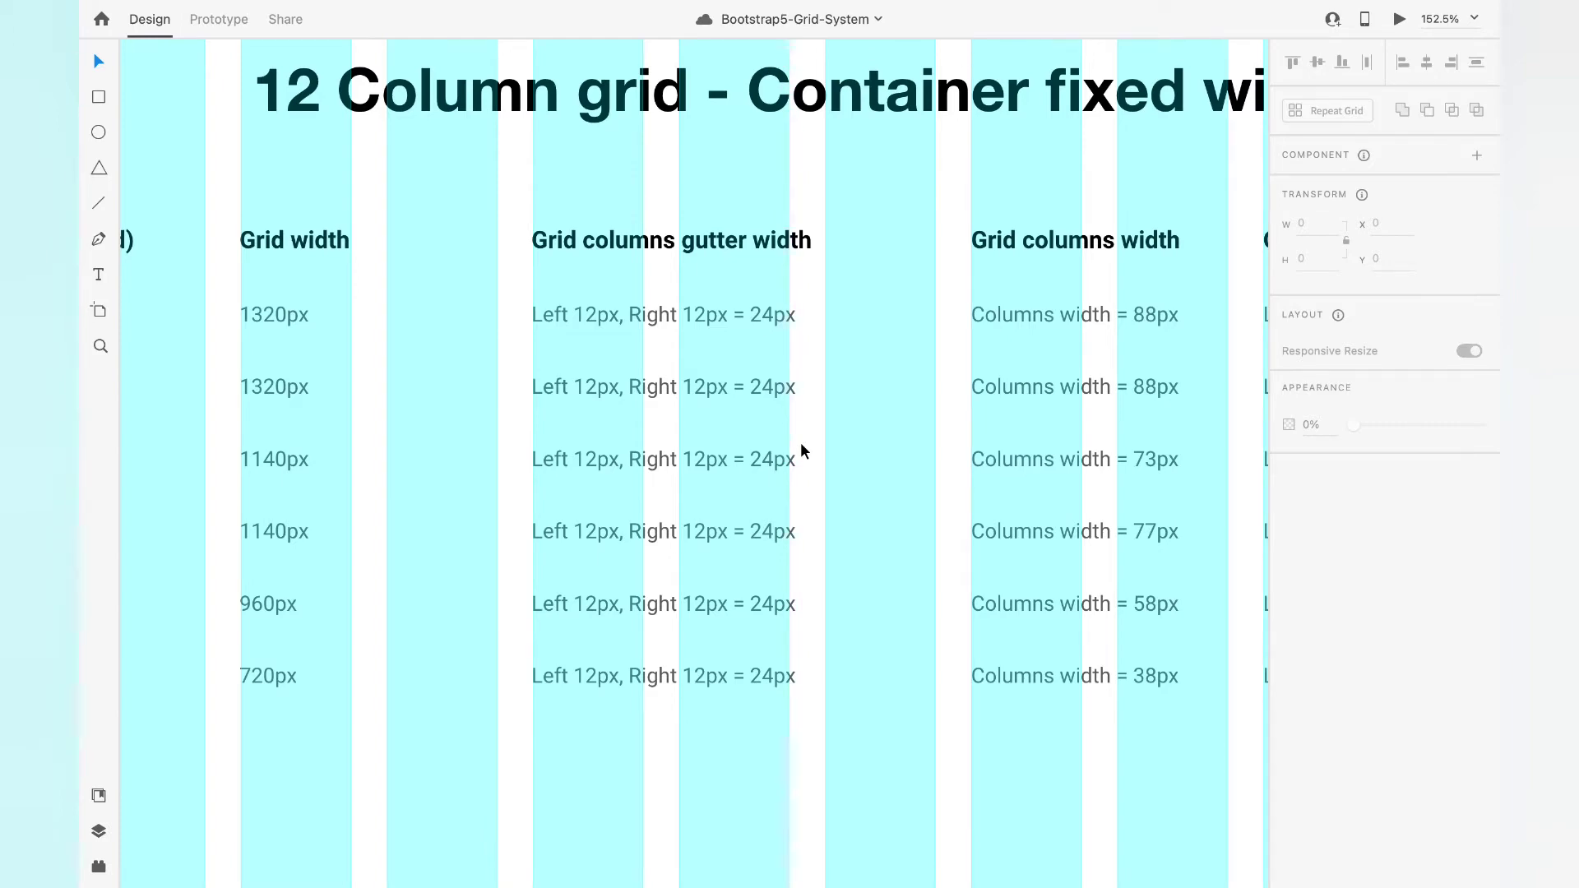
{"action": "scroll", "coordinate": [801, 442], "scroll_direction": "down", "scroll_amount": 5}
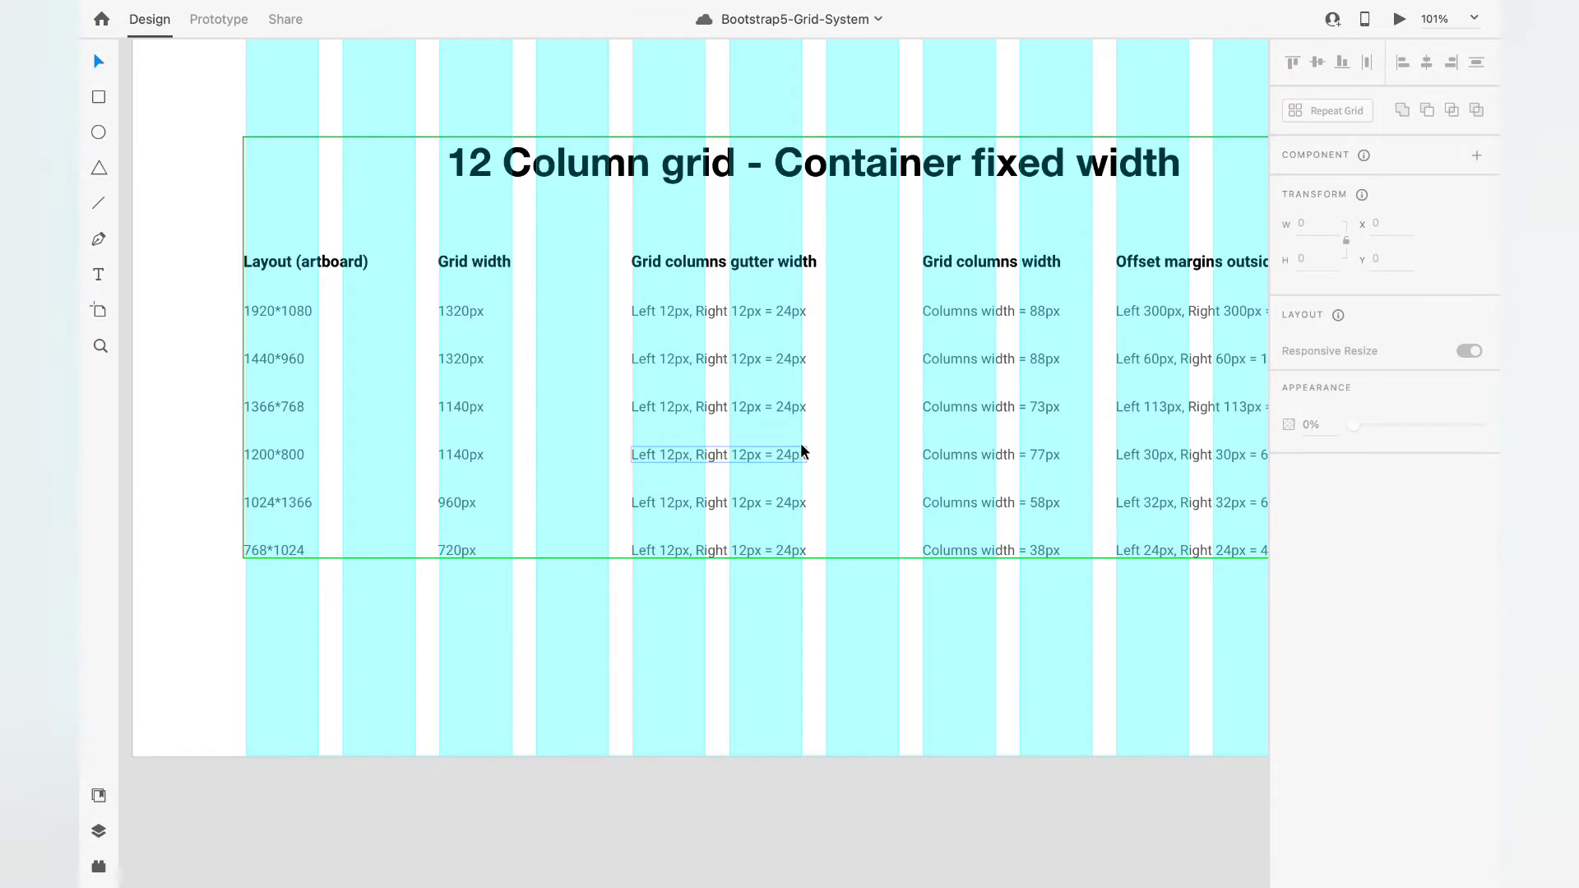
{"action": "scroll", "coordinate": [802, 449], "scroll_direction": "right", "scroll_amount": 5}
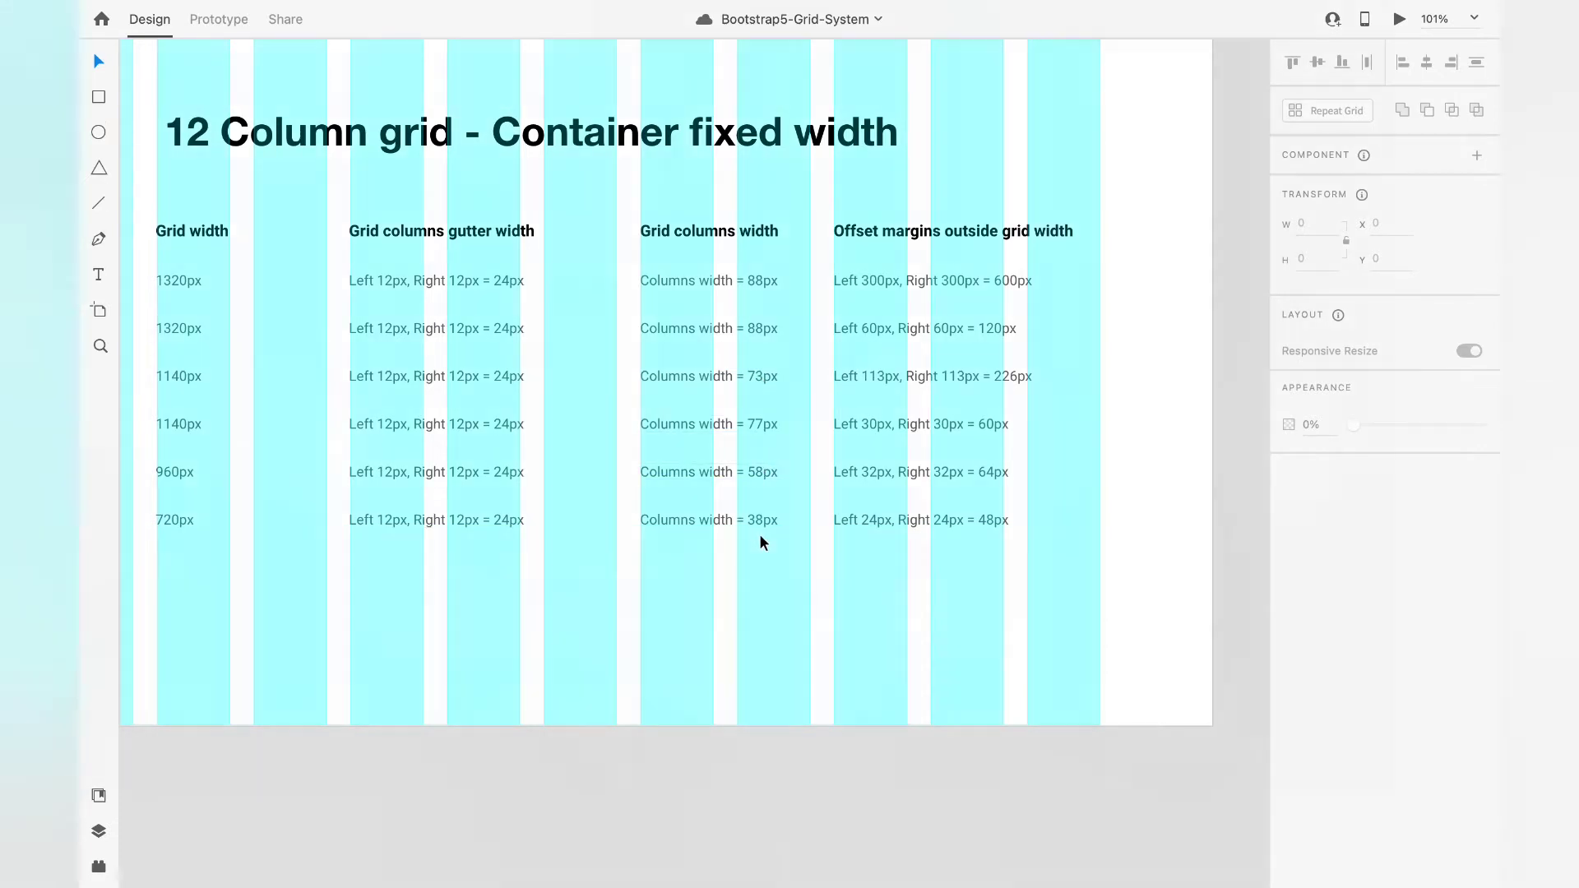
{"action": "scroll", "coordinate": [905, 444], "scroll_direction": "right", "scroll_amount": 5}
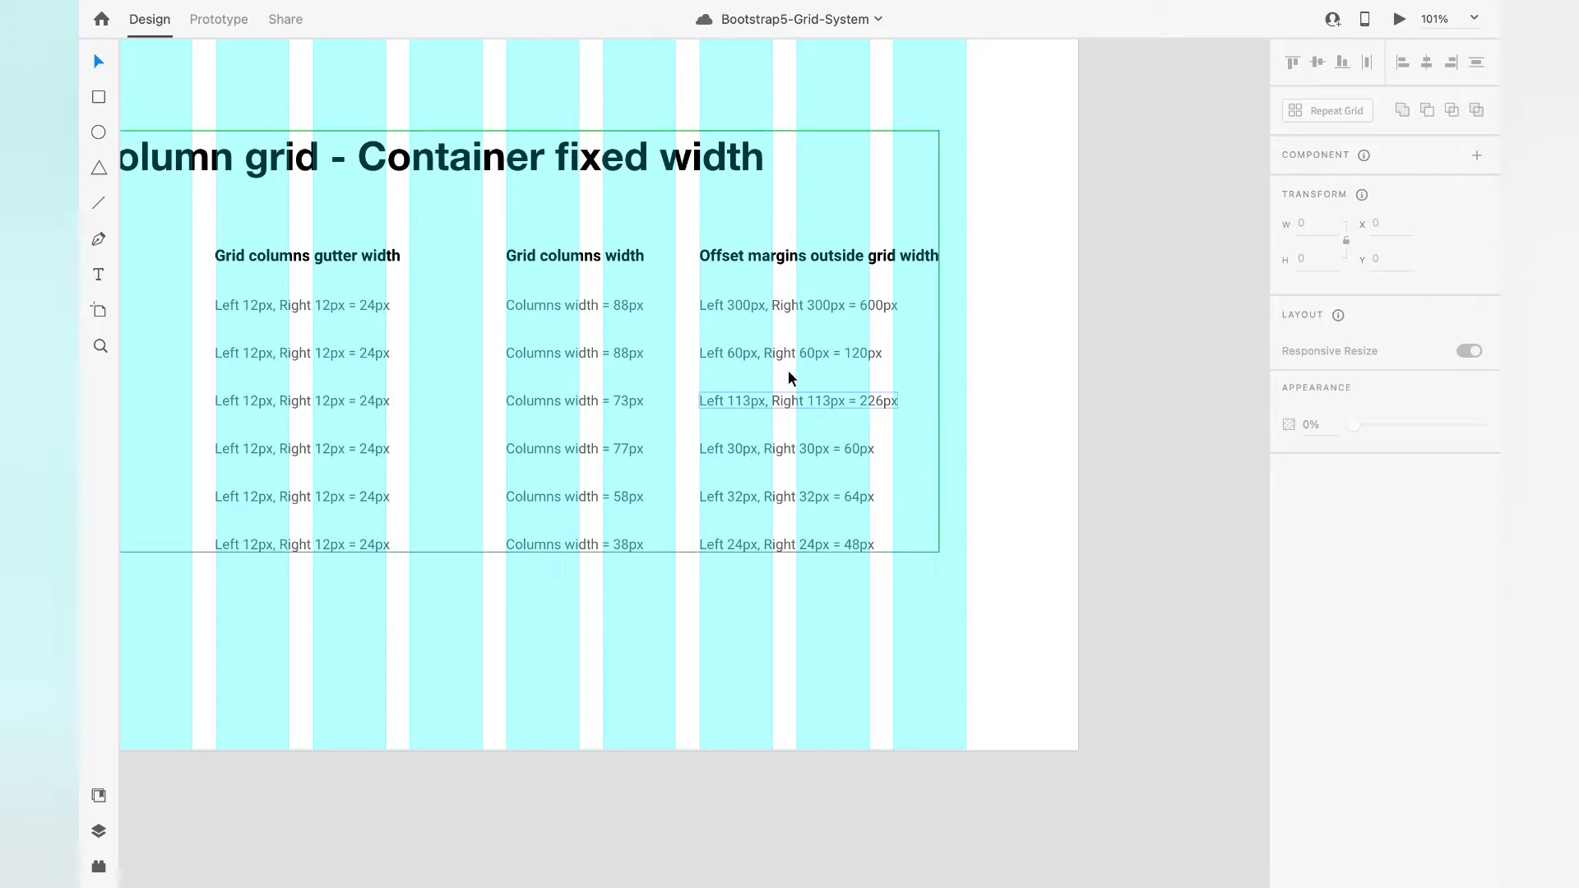
{"action": "scroll", "coordinate": [748, 303], "scroll_direction": "left", "scroll_amount": 5}
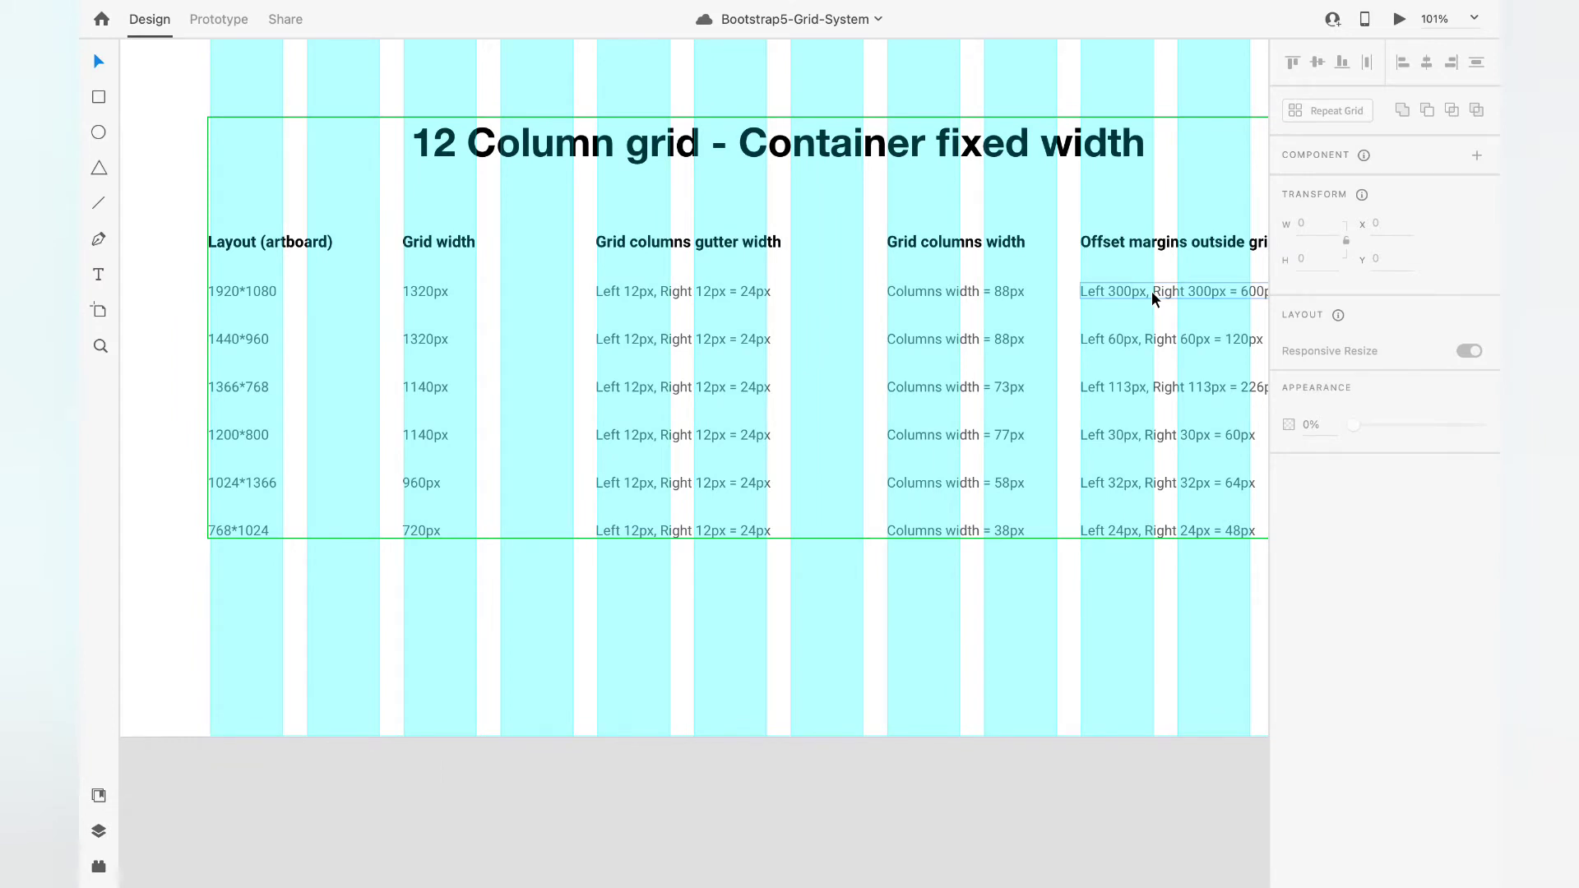
{"action": "scroll", "coordinate": [418, 302], "scroll_direction": "down", "scroll_amount": 3}
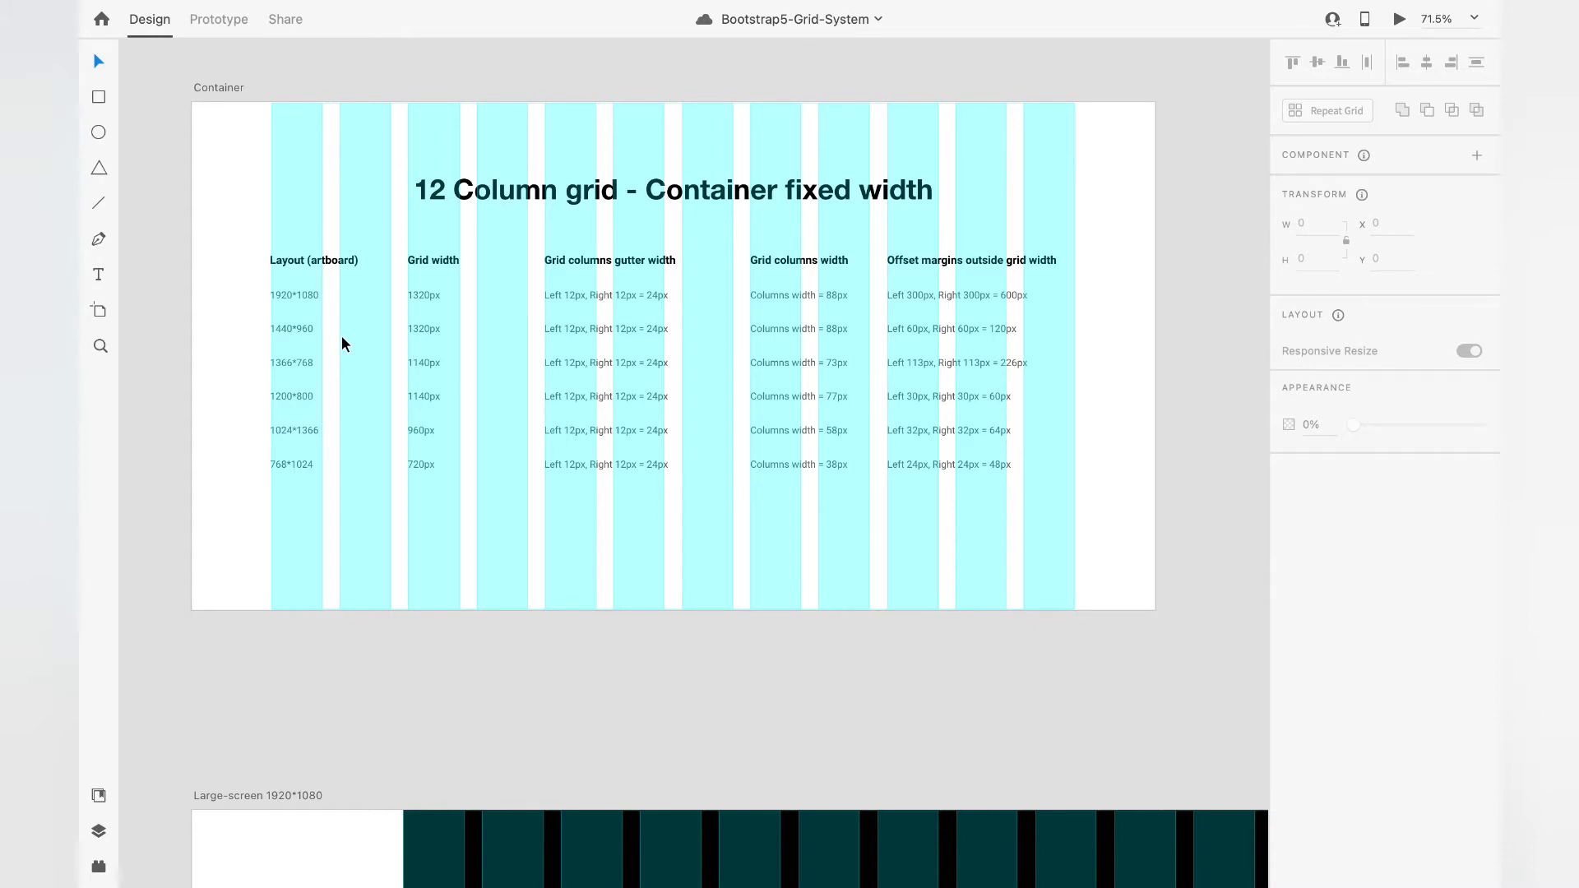
Examine the layout grid settings of the Large-screen 1920*1080 artboard
{"action": "scroll", "coordinate": [342, 336], "scroll_direction": "down", "scroll_amount": 3}
{"action": "scroll", "coordinate": [342, 336], "scroll_direction": "down", "scroll_amount": 5}
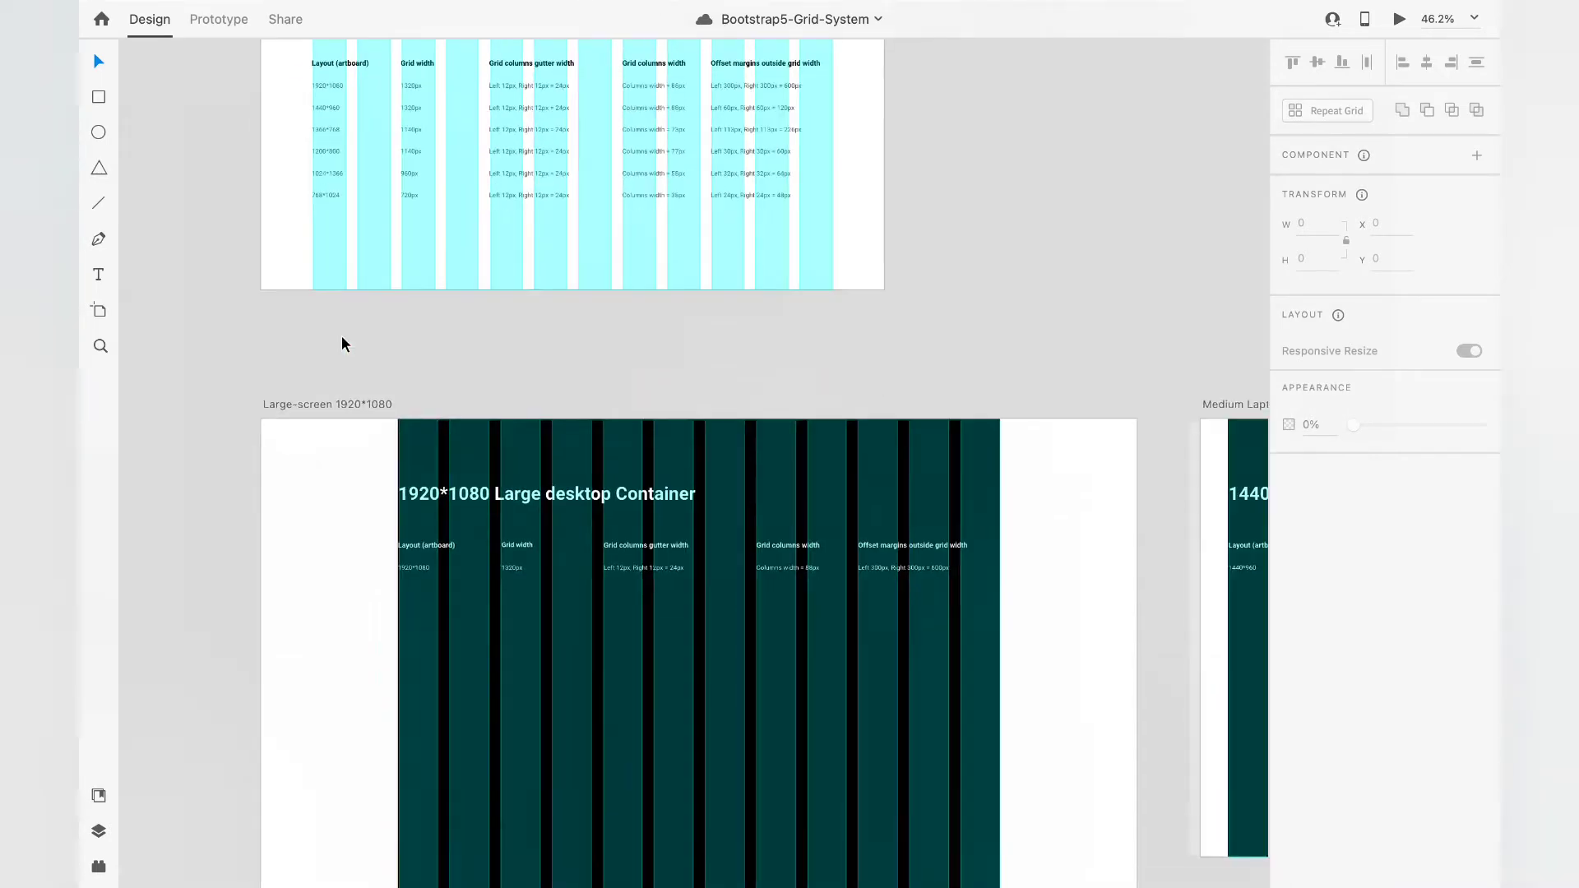
{"action": "scroll", "coordinate": [307, 368], "scroll_direction": "up", "scroll_amount": 3}
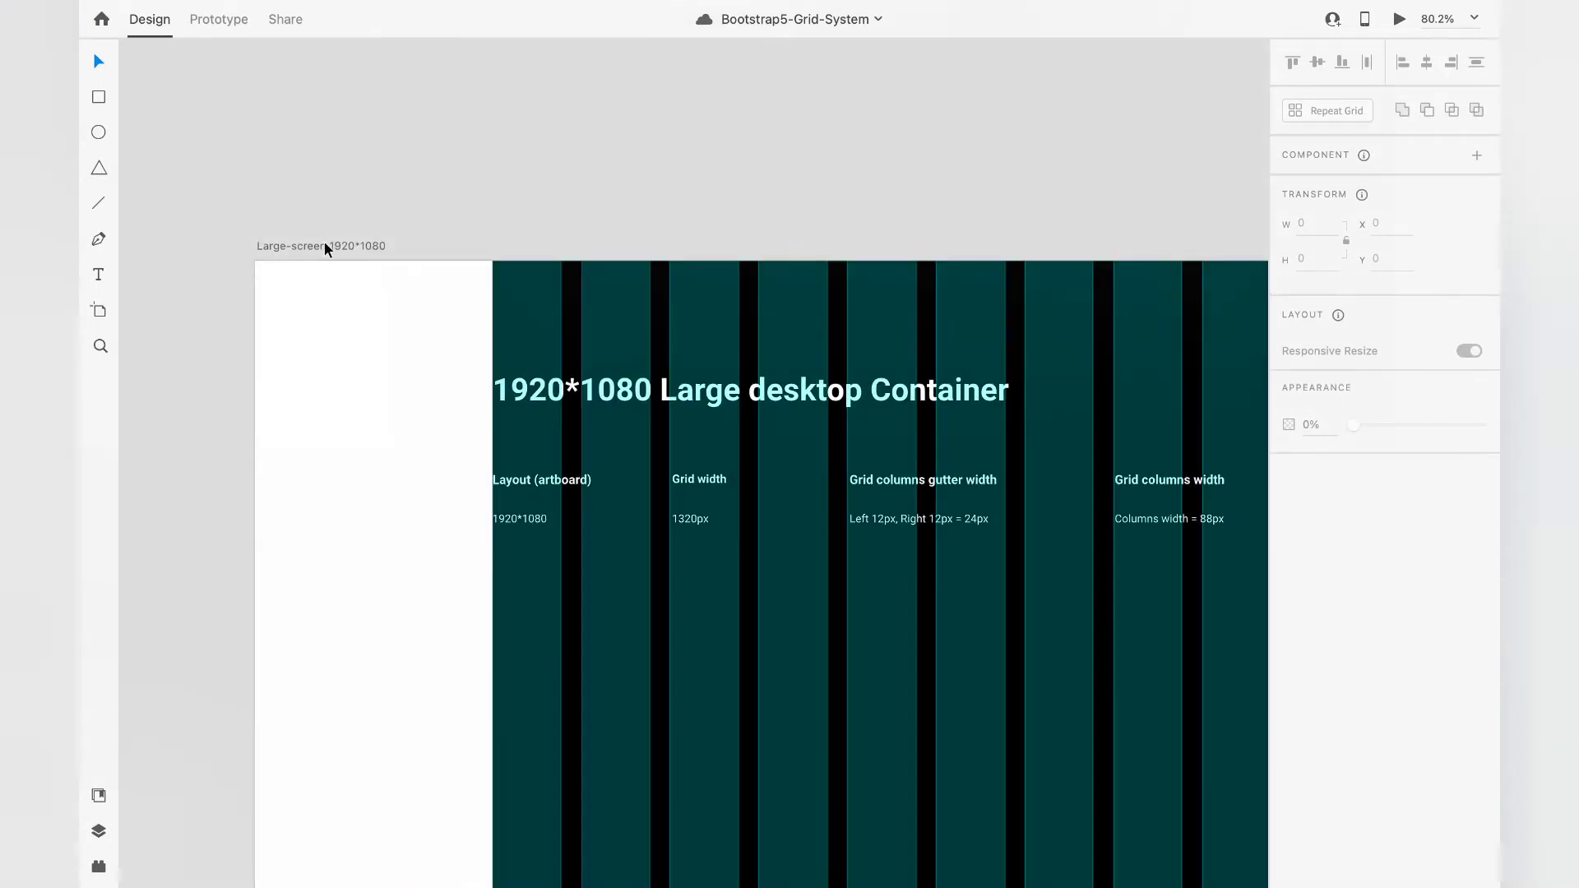
{"action": "left_click", "coordinate": [325, 244]}
{"action": "scroll", "coordinate": [325, 244], "scroll_direction": "down", "scroll_amount": 2}
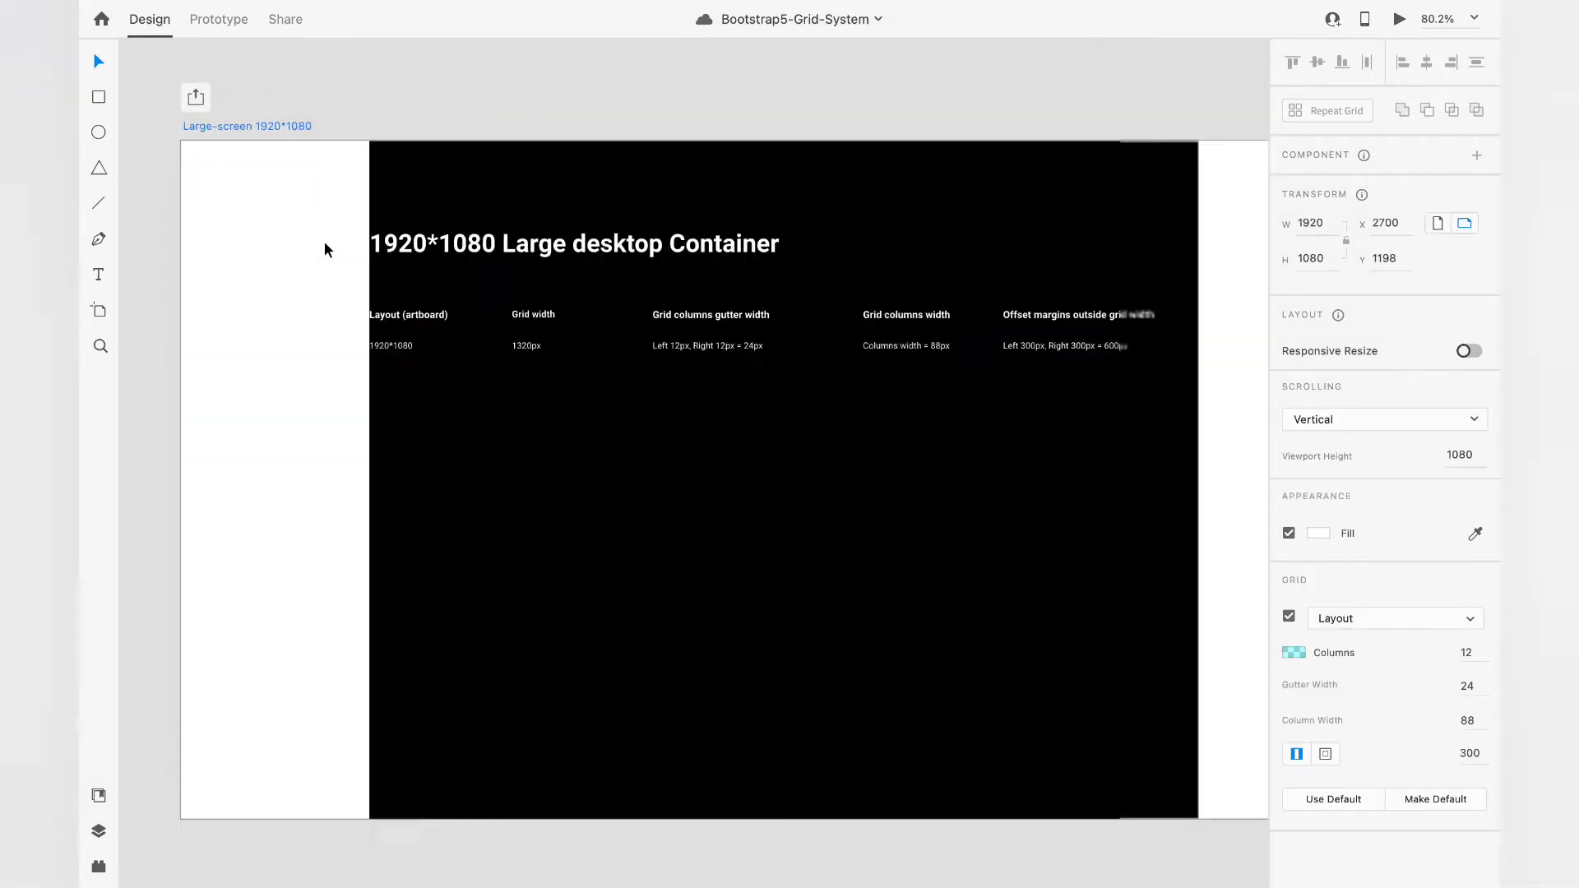
{"action": "scroll", "coordinate": [324, 244], "scroll_direction": "down", "scroll_amount": 2}
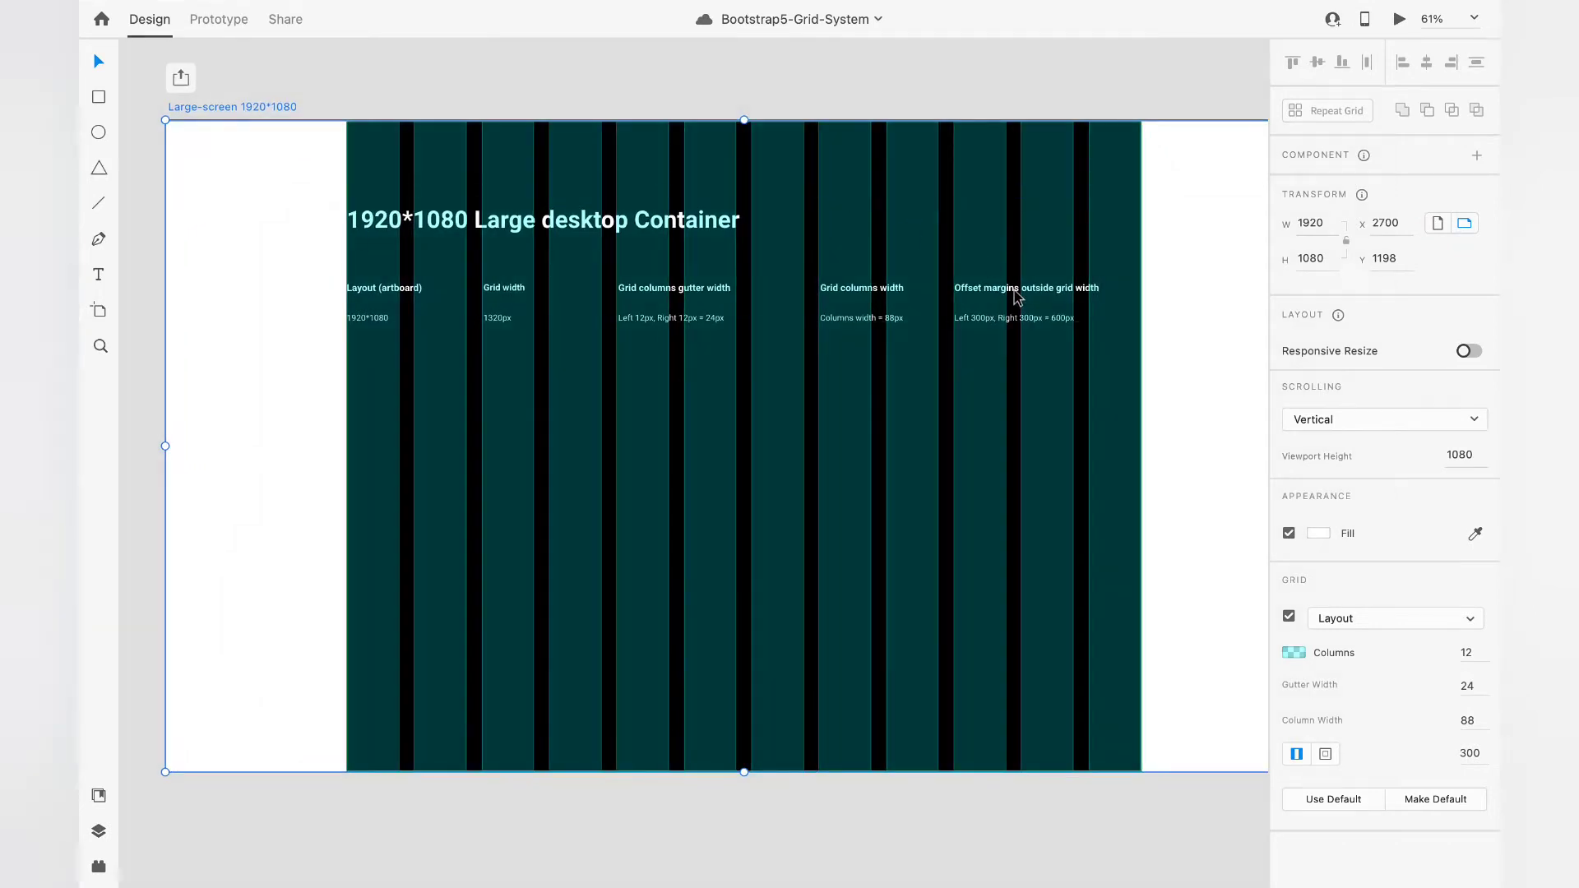
Compare the black container component's width and horizontal position with the Large-screen artboard's layout grid settings
{"action": "left_click", "coordinate": [966, 445]}
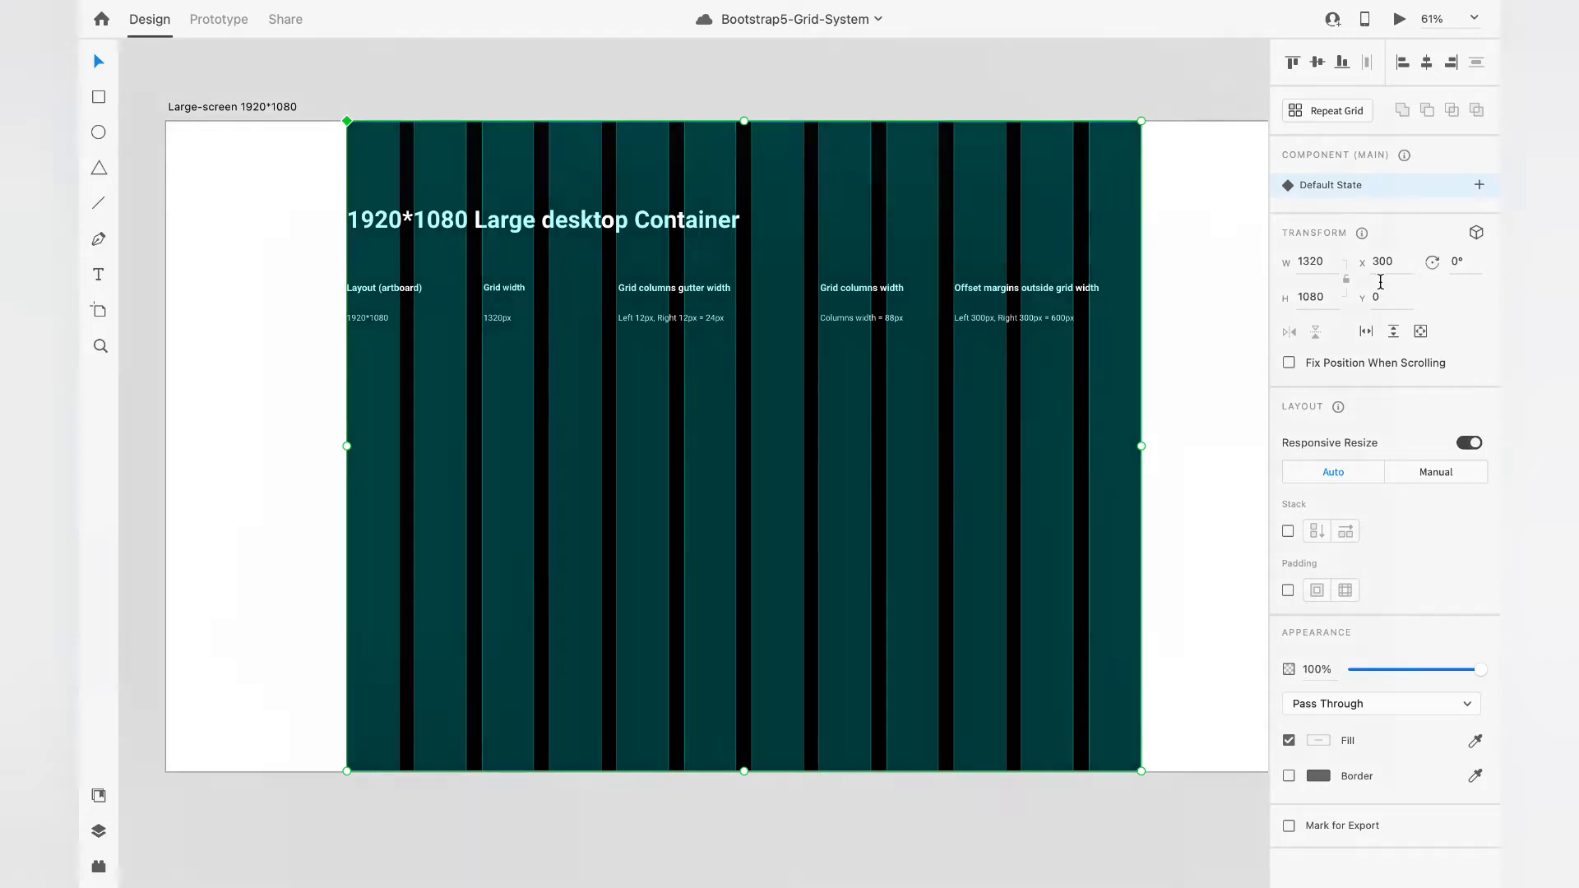
{"action": "left_click", "coordinate": [251, 106]}
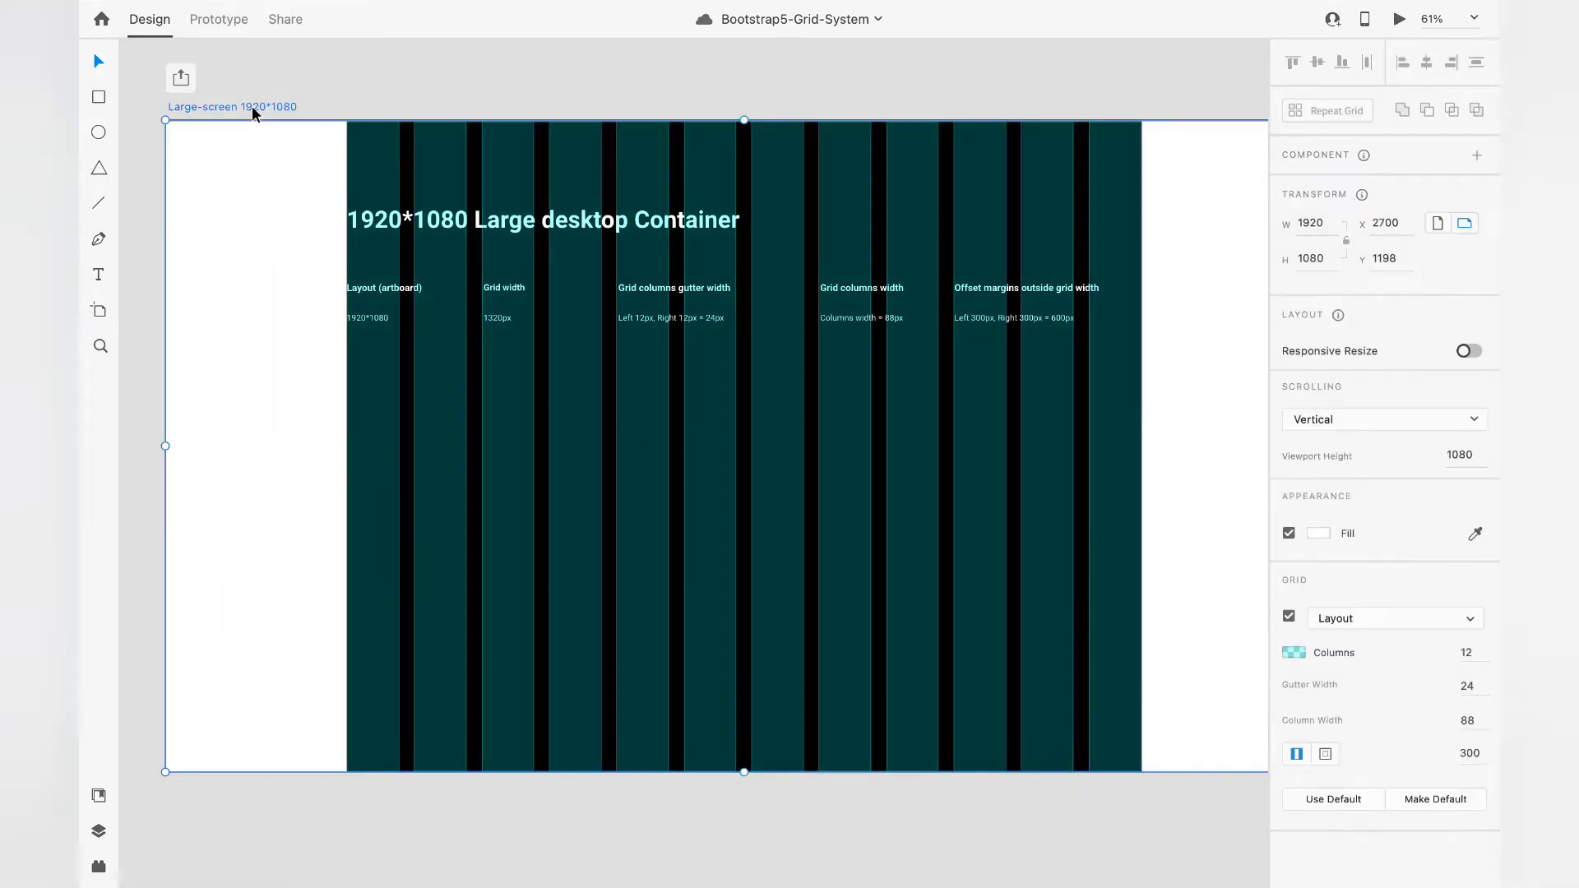
{"action": "left_click", "coordinate": [619, 472]}
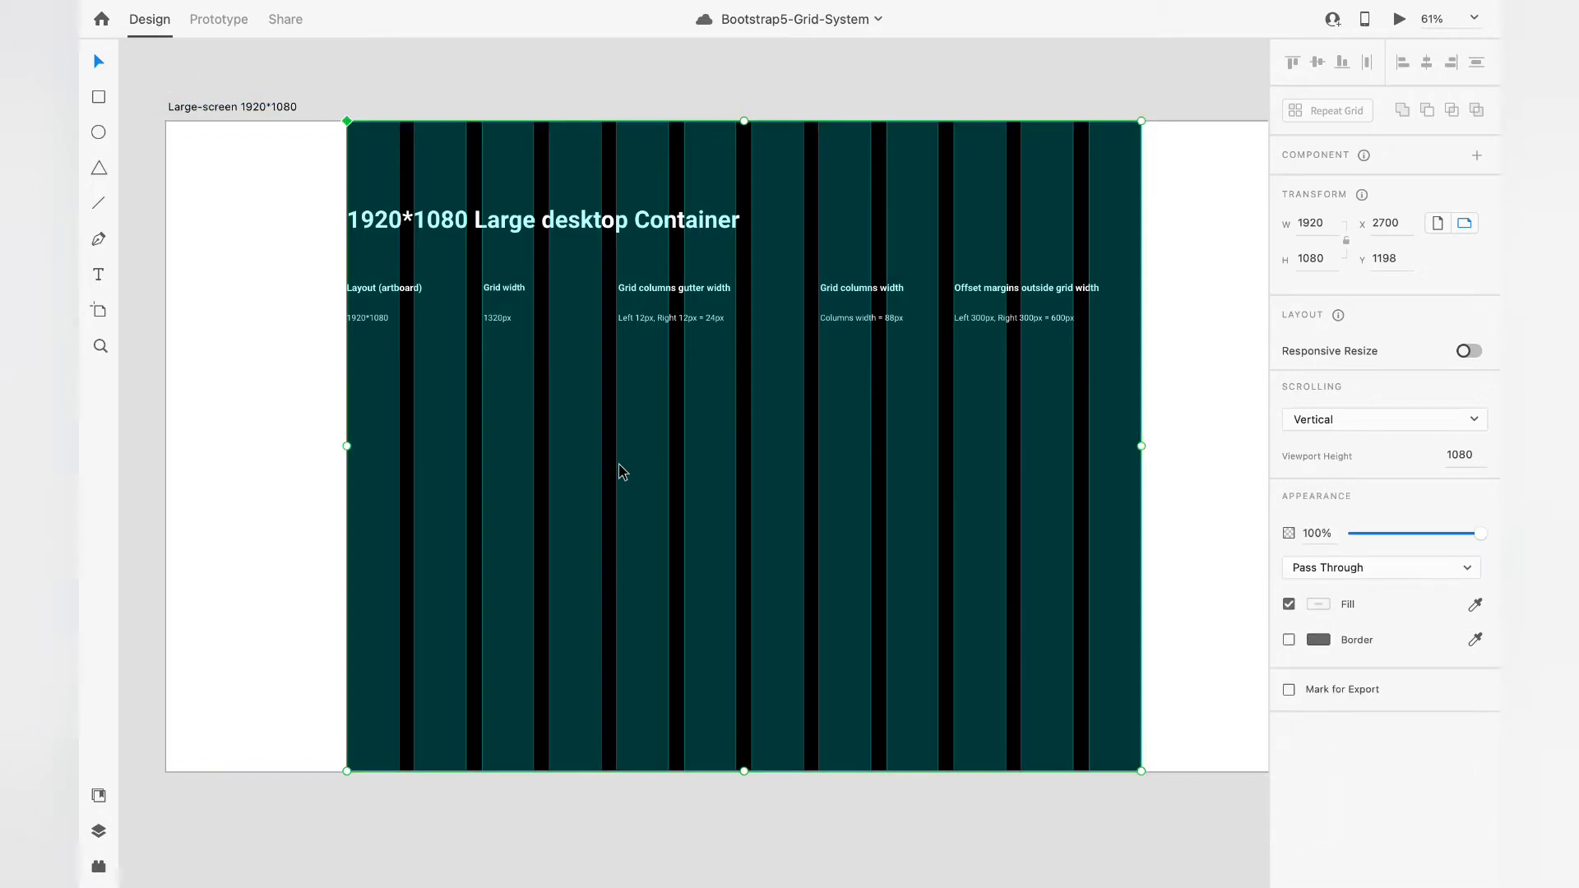
{"action": "key", "text": "super+k"}
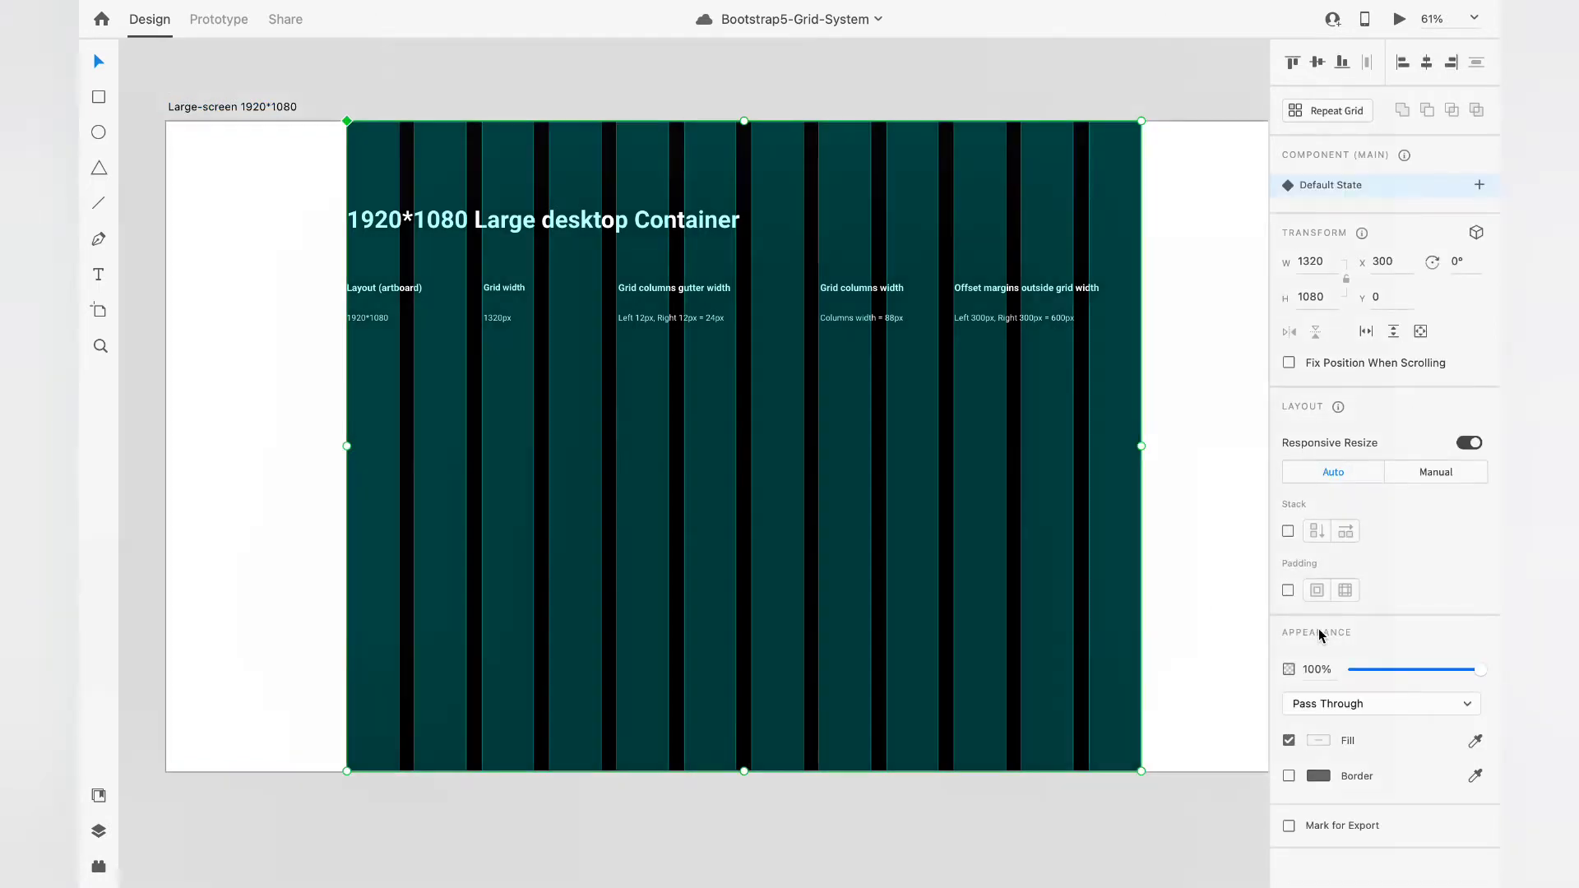
{"action": "left_click", "coordinate": [248, 107]}
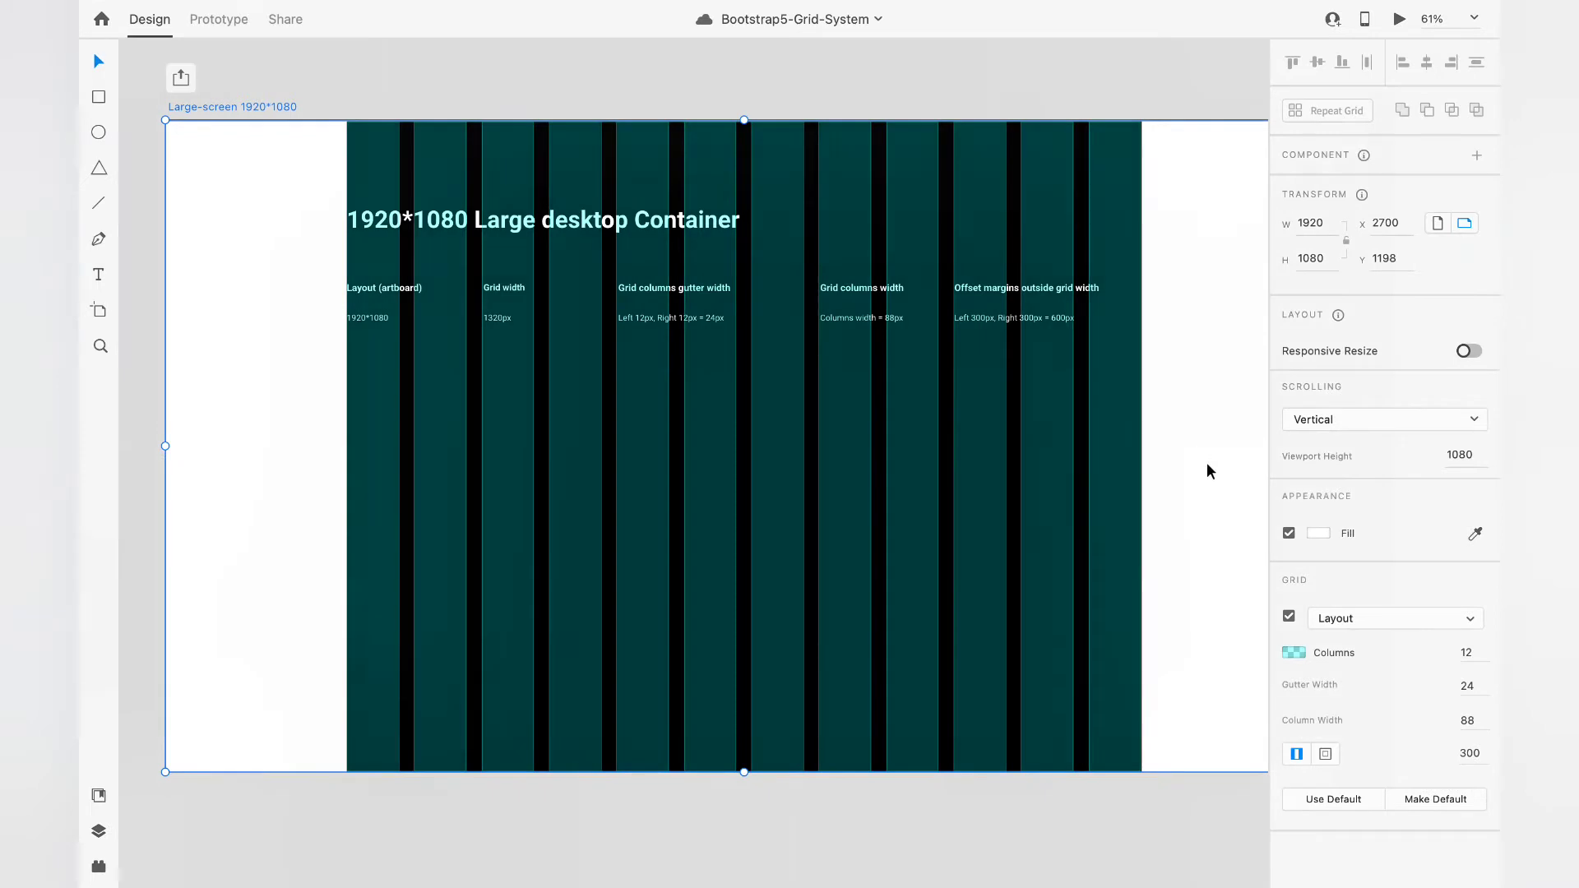
Draw a rectangle about 300 px wide and 211 px high spanning the margin to the right of the container
{"action": "scroll", "coordinate": [1207, 461], "scroll_direction": "right", "scroll_amount": 3}
{"action": "key", "text": "r"}
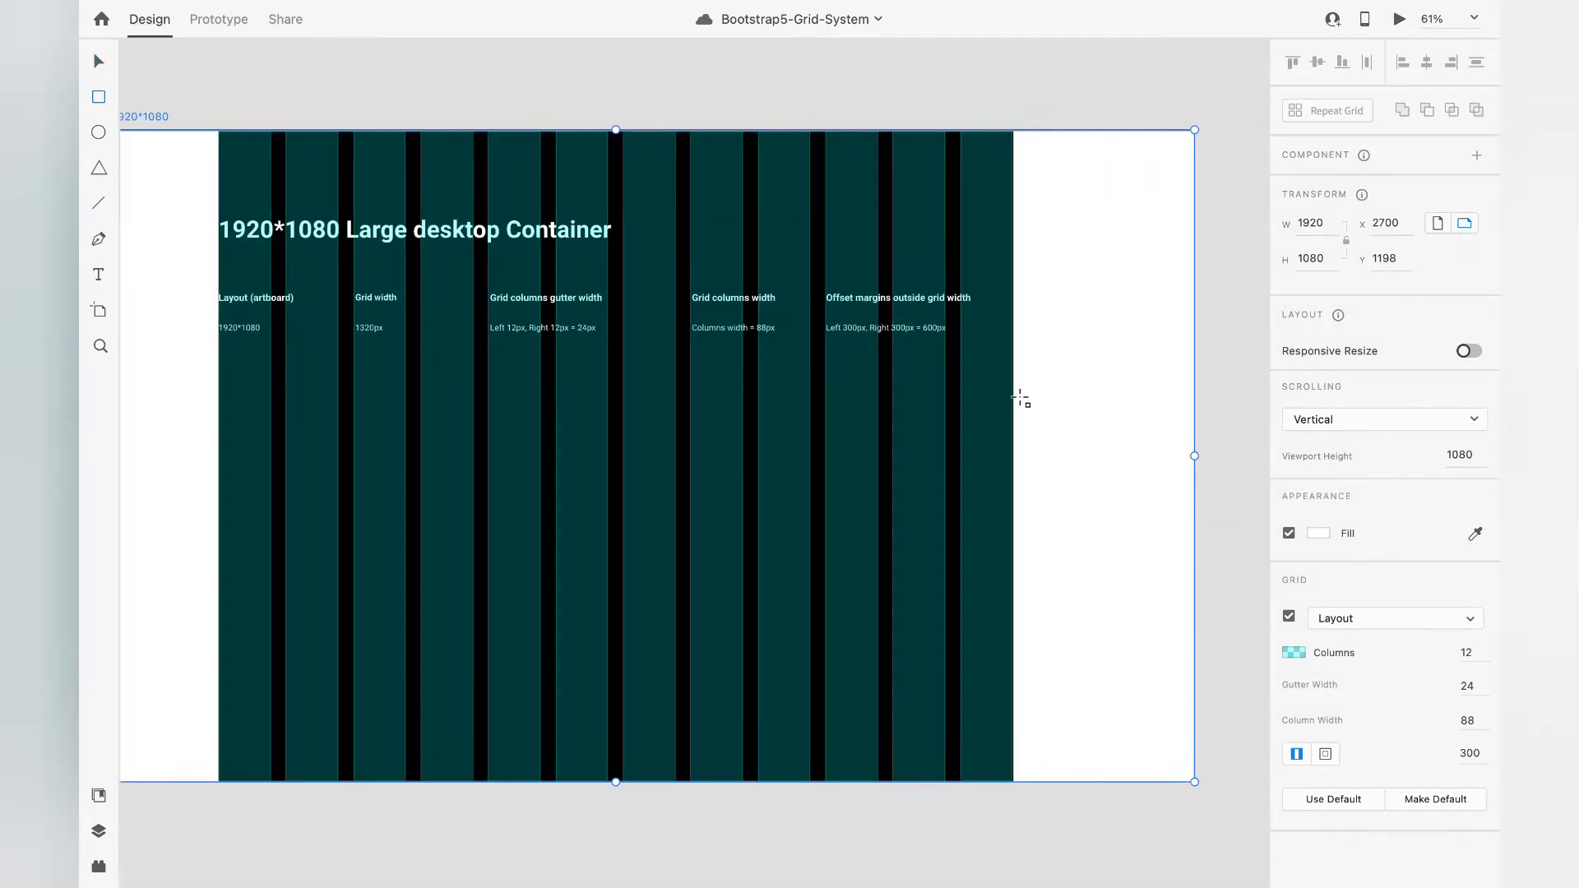
{"action": "key", "text": "Escape"}
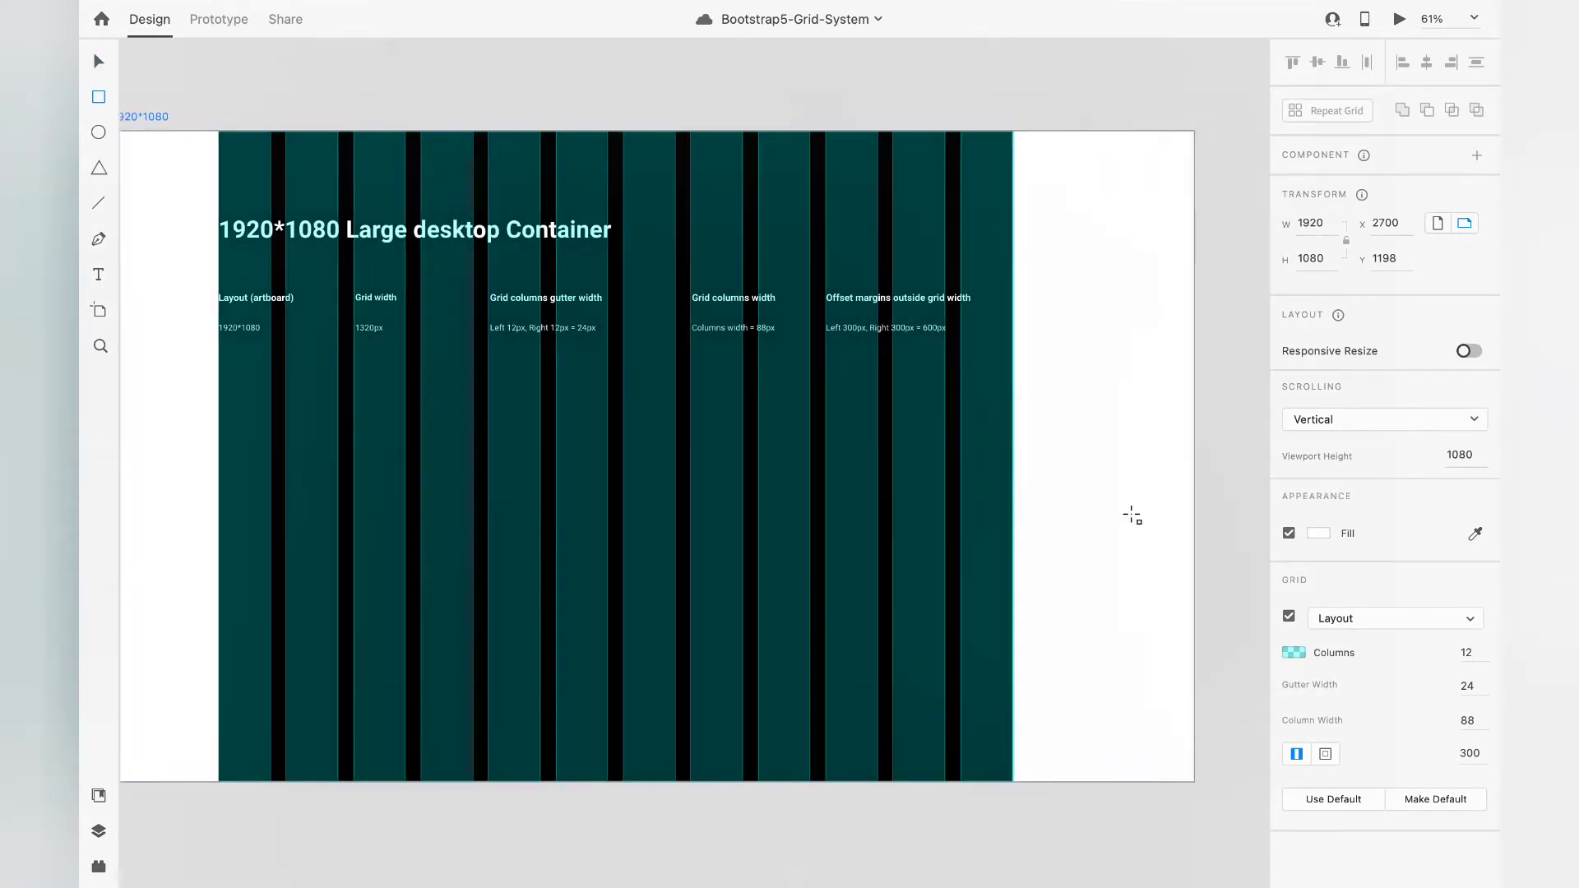
{"action": "left_click_drag", "start_coordinate": [1013, 396], "coordinate": [1192, 523]}
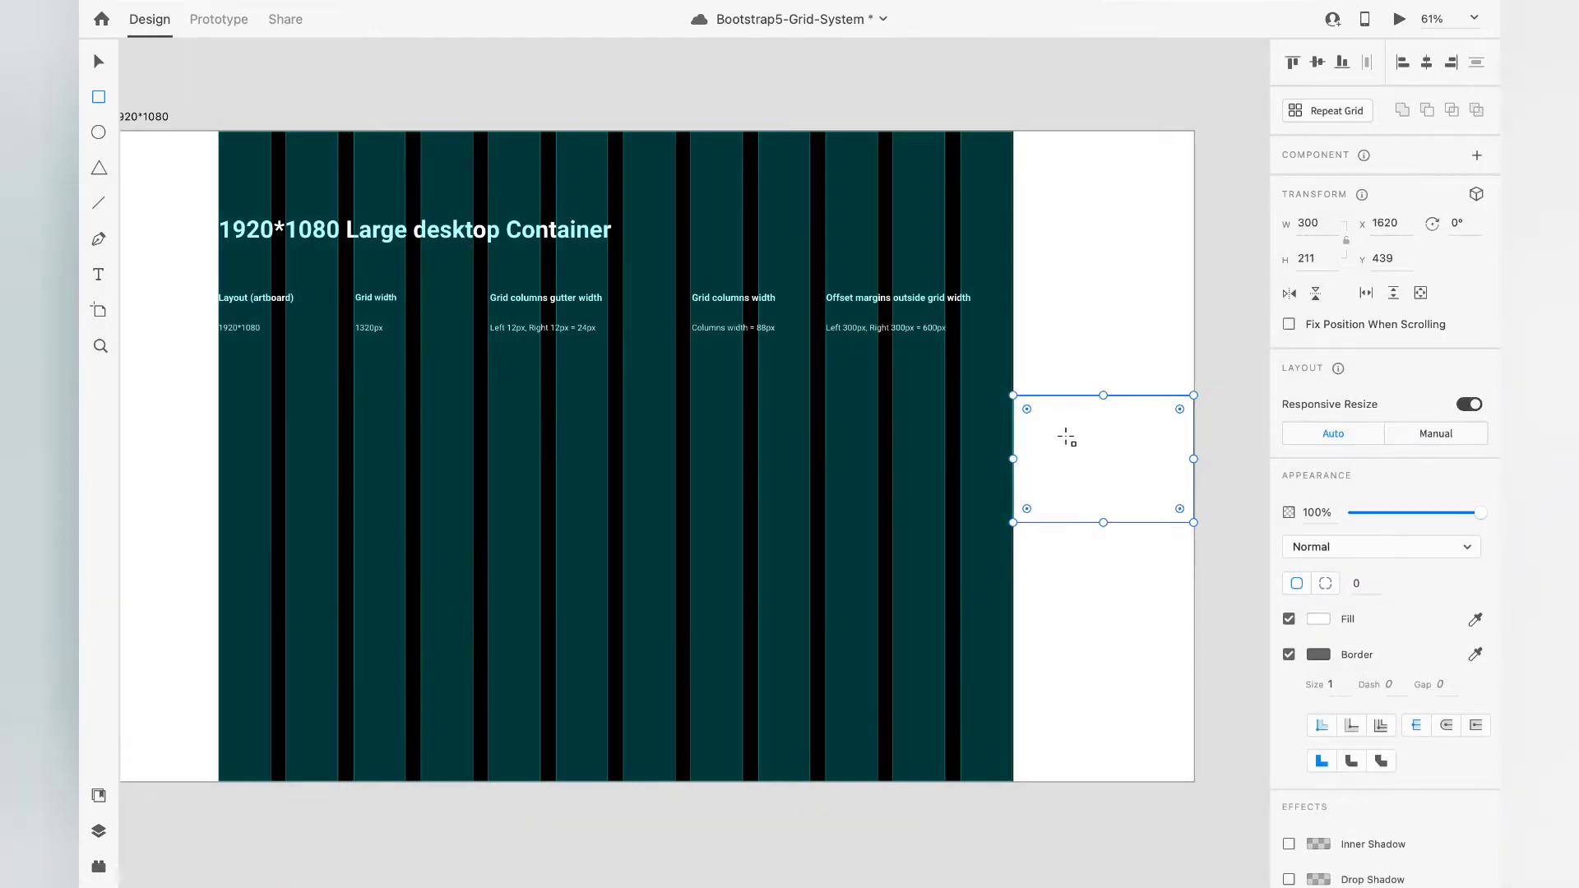
Align the rectangle to the artboard's left edge and give it a dark red solid fill
{"action": "scroll", "coordinate": [1067, 437], "scroll_direction": "left", "scroll_amount": 3}
{"action": "left_click", "coordinate": [100, 63]}
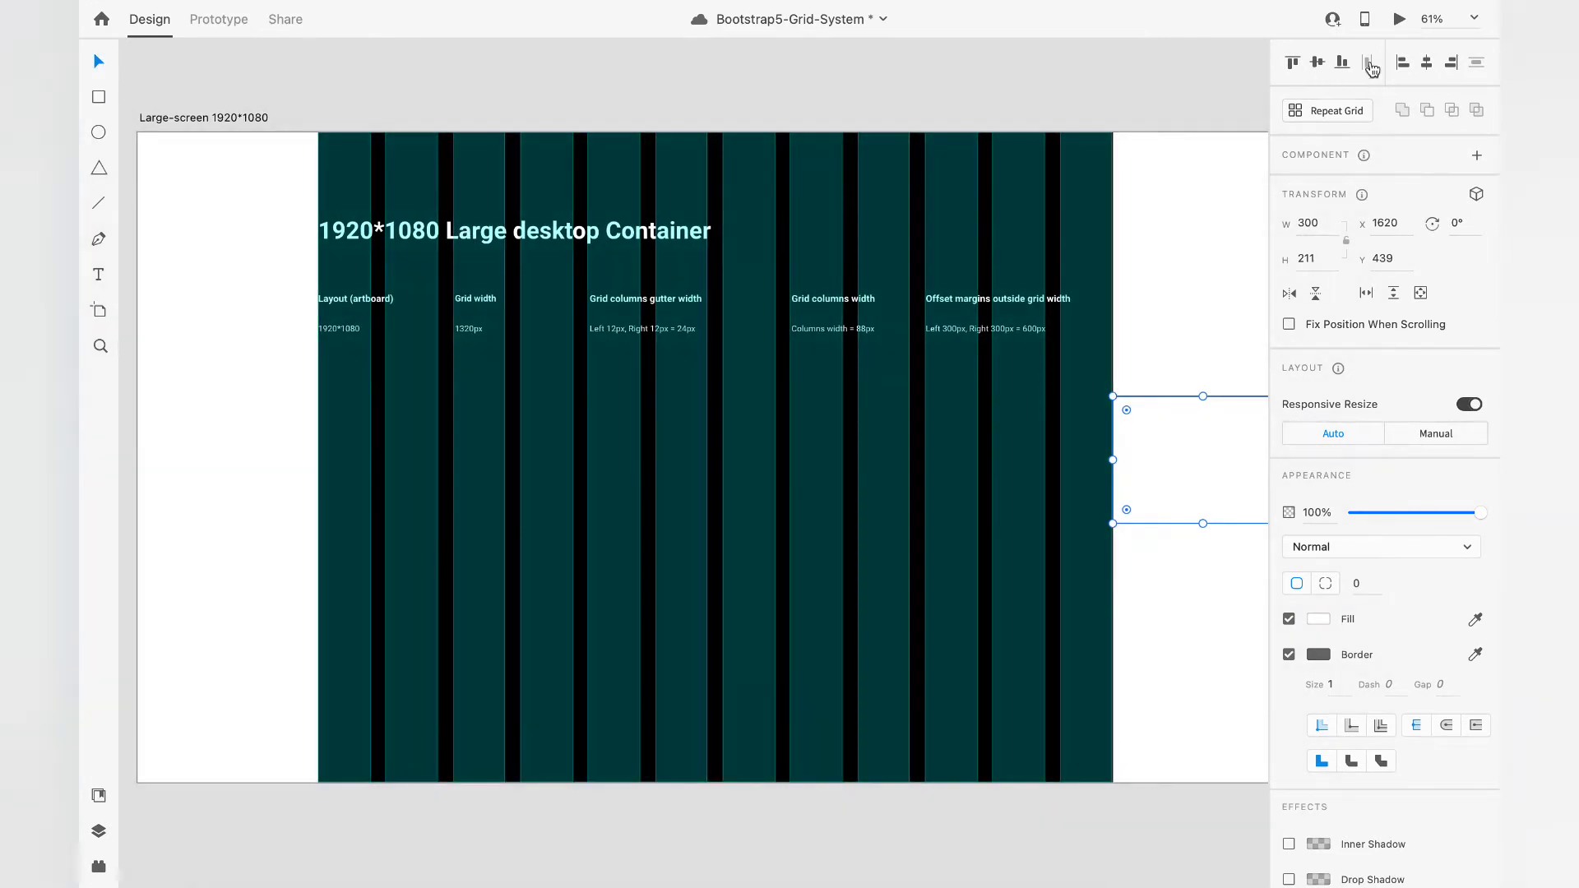
{"action": "left_click", "coordinate": [1404, 63]}
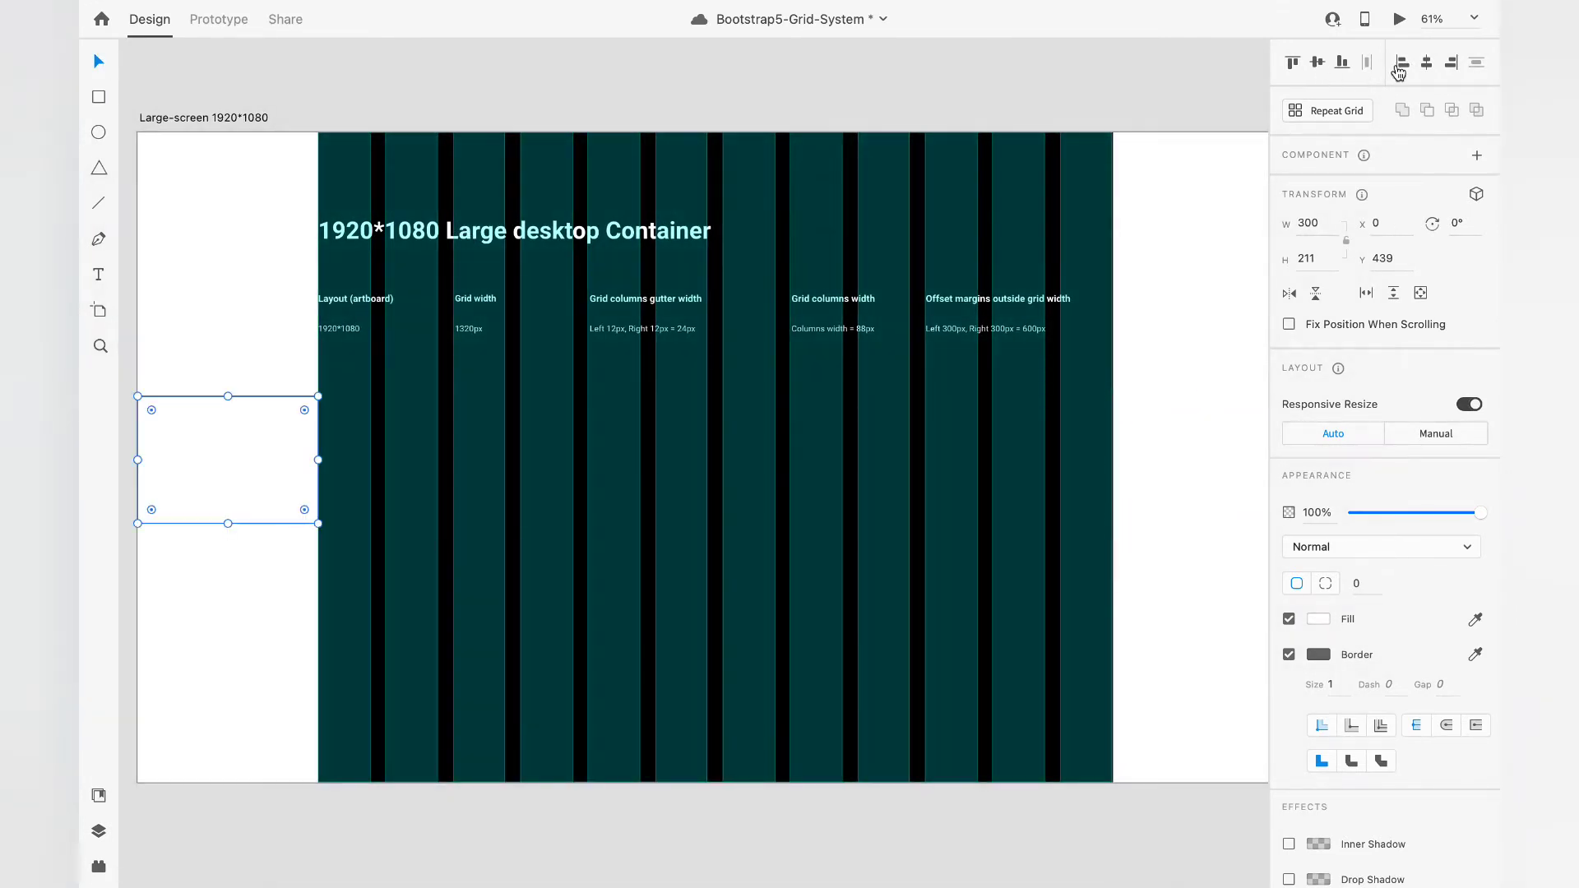
{"action": "left_click", "coordinate": [1319, 618]}
{"action": "left_click_drag", "start_coordinate": [1204, 649], "coordinate": [1211, 630]}
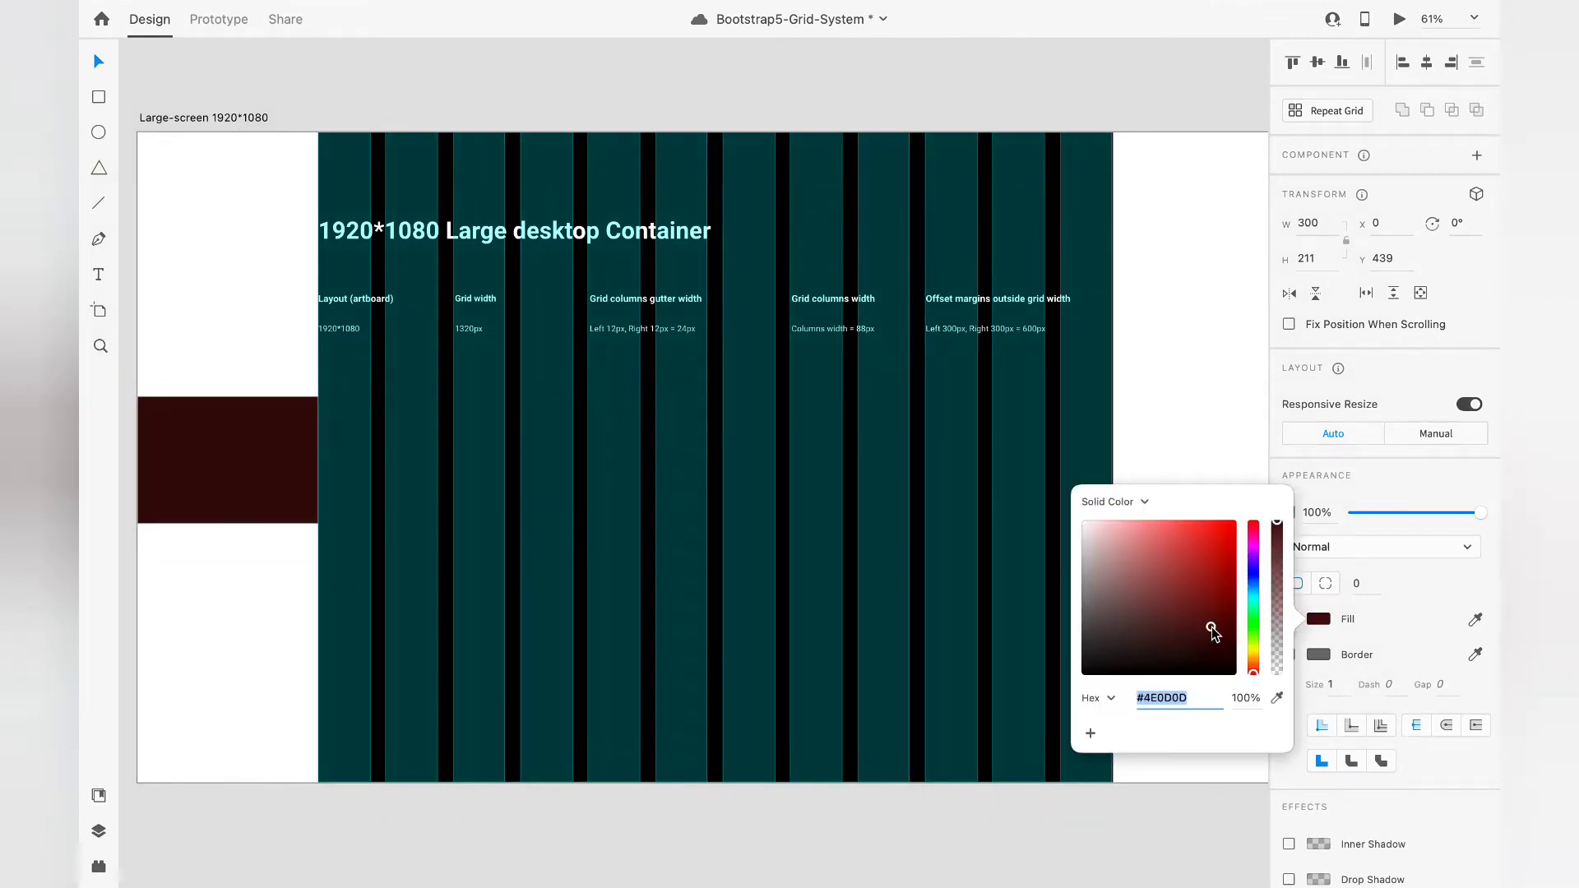
Align the red rectangle to the artboard's right edge, then fit it as a 24 px wide strip over the gutter between columns 10 and 11
{"action": "left_click", "coordinate": [255, 458]}
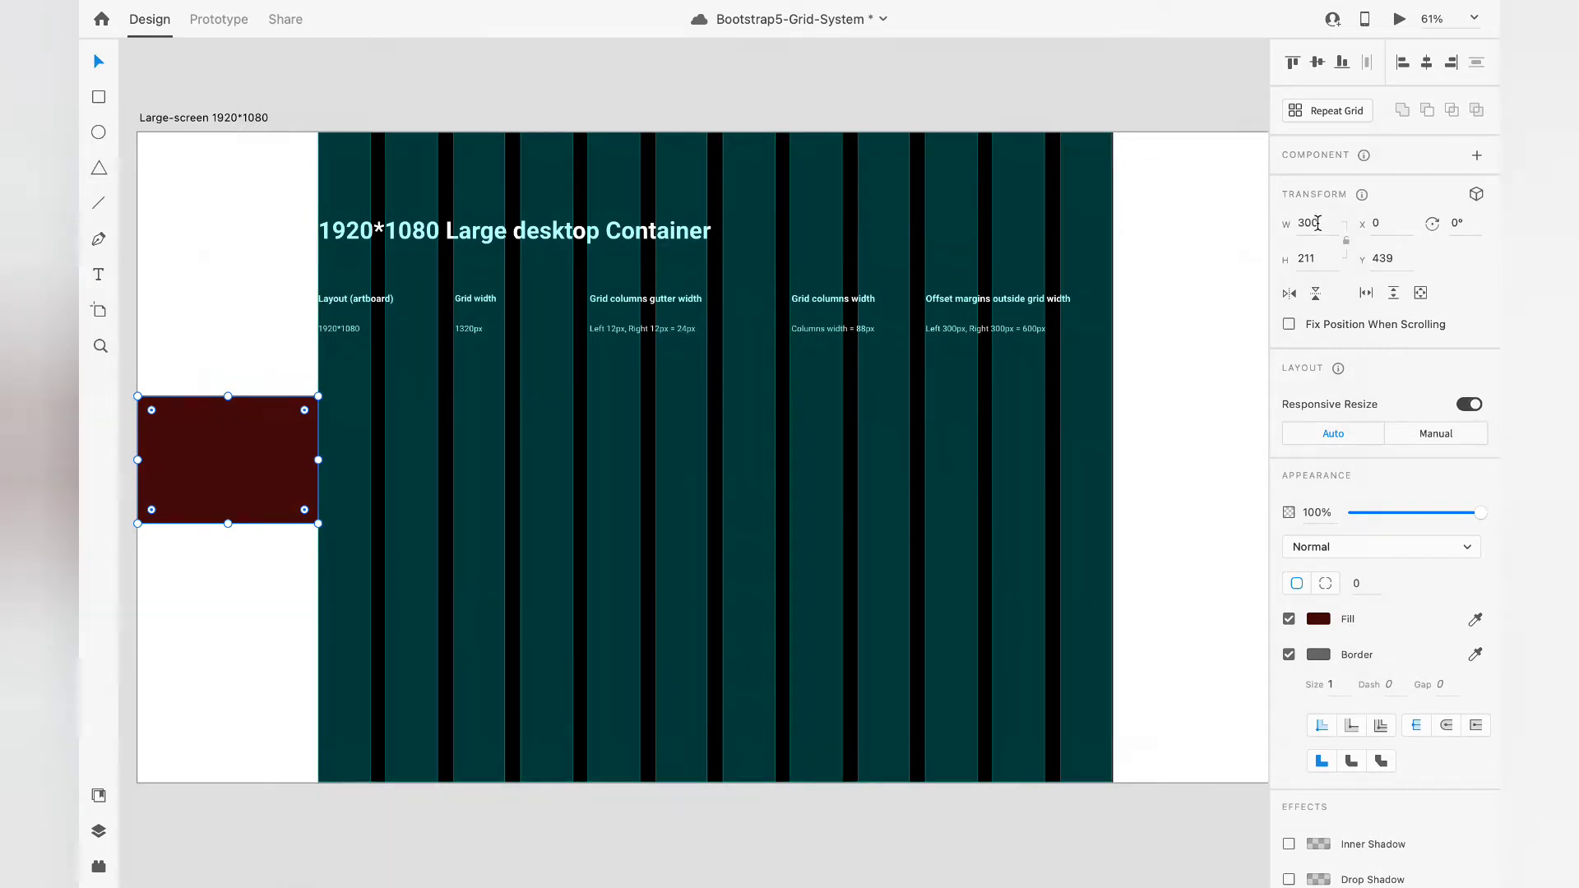
{"action": "left_click", "coordinate": [1452, 69]}
{"action": "key", "text": "alt"}
{"action": "left_click_drag", "start_coordinate": [1103, 474], "coordinate": [992, 452]}
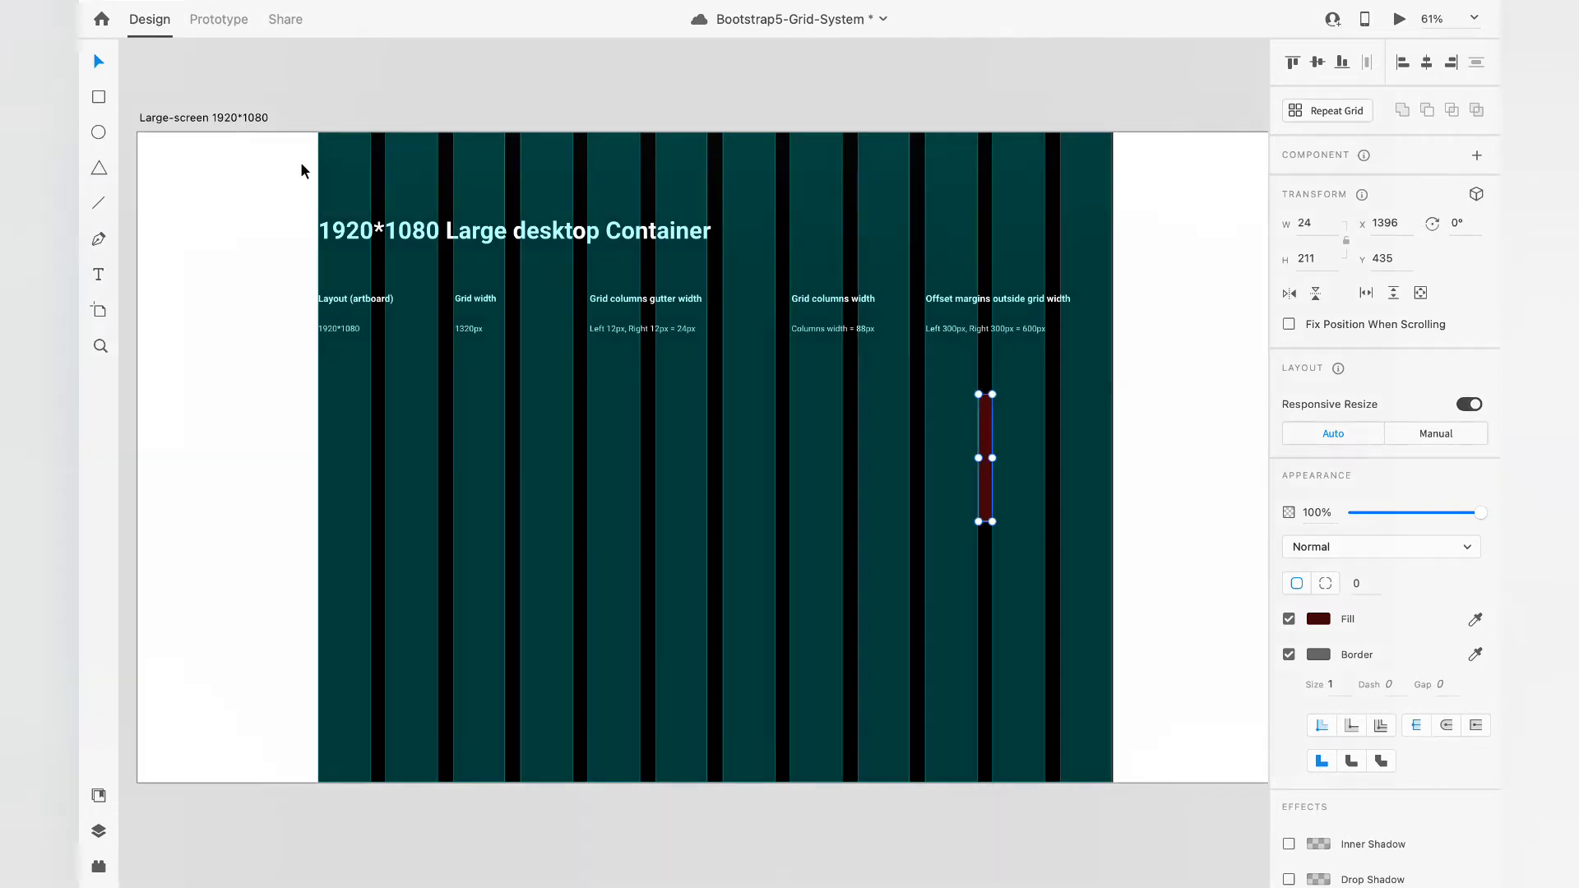
Check the red strip against the artboard's gutter width, then fit it 88 px wide over column 11 to check the column width
{"action": "left_click", "coordinate": [223, 117]}
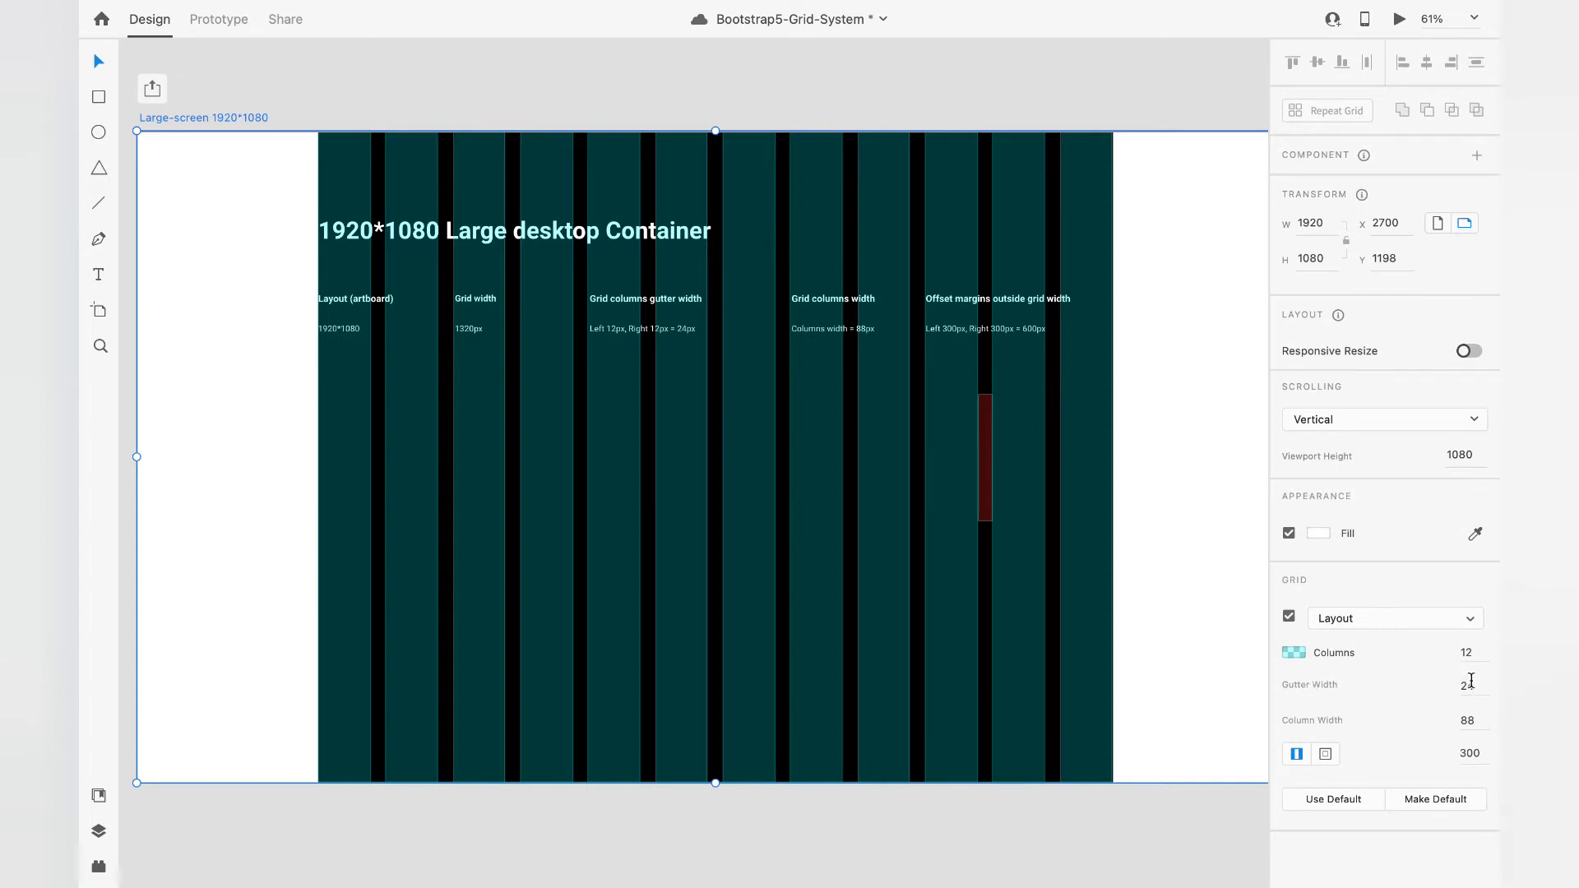
{"action": "left_click", "coordinate": [991, 437]}
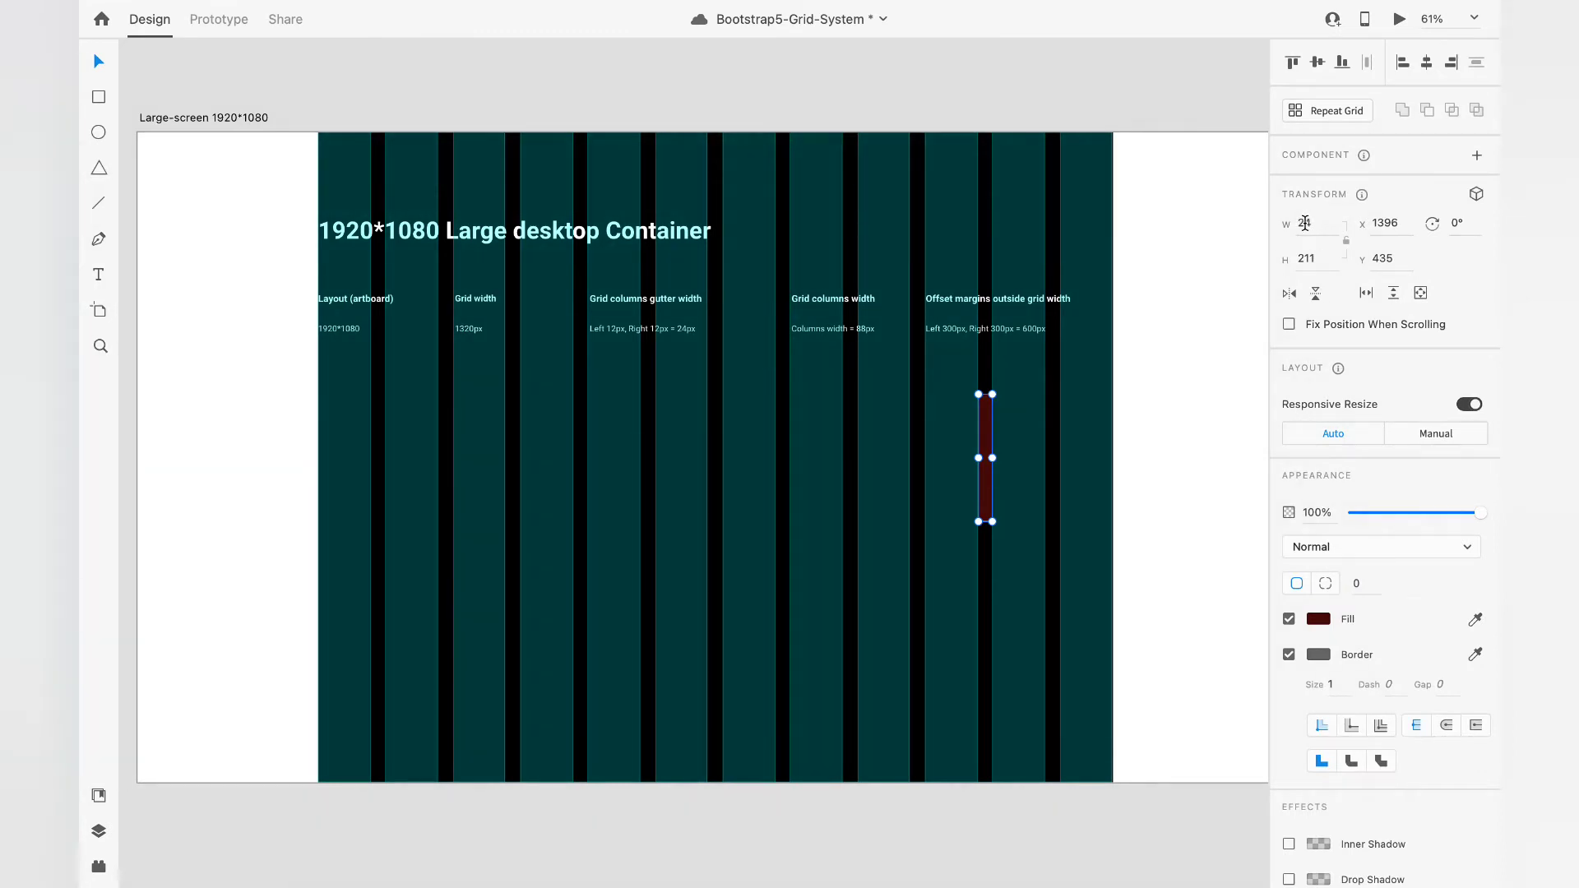
{"action": "left_click_drag", "start_coordinate": [990, 481], "coordinate": [1045, 457]}
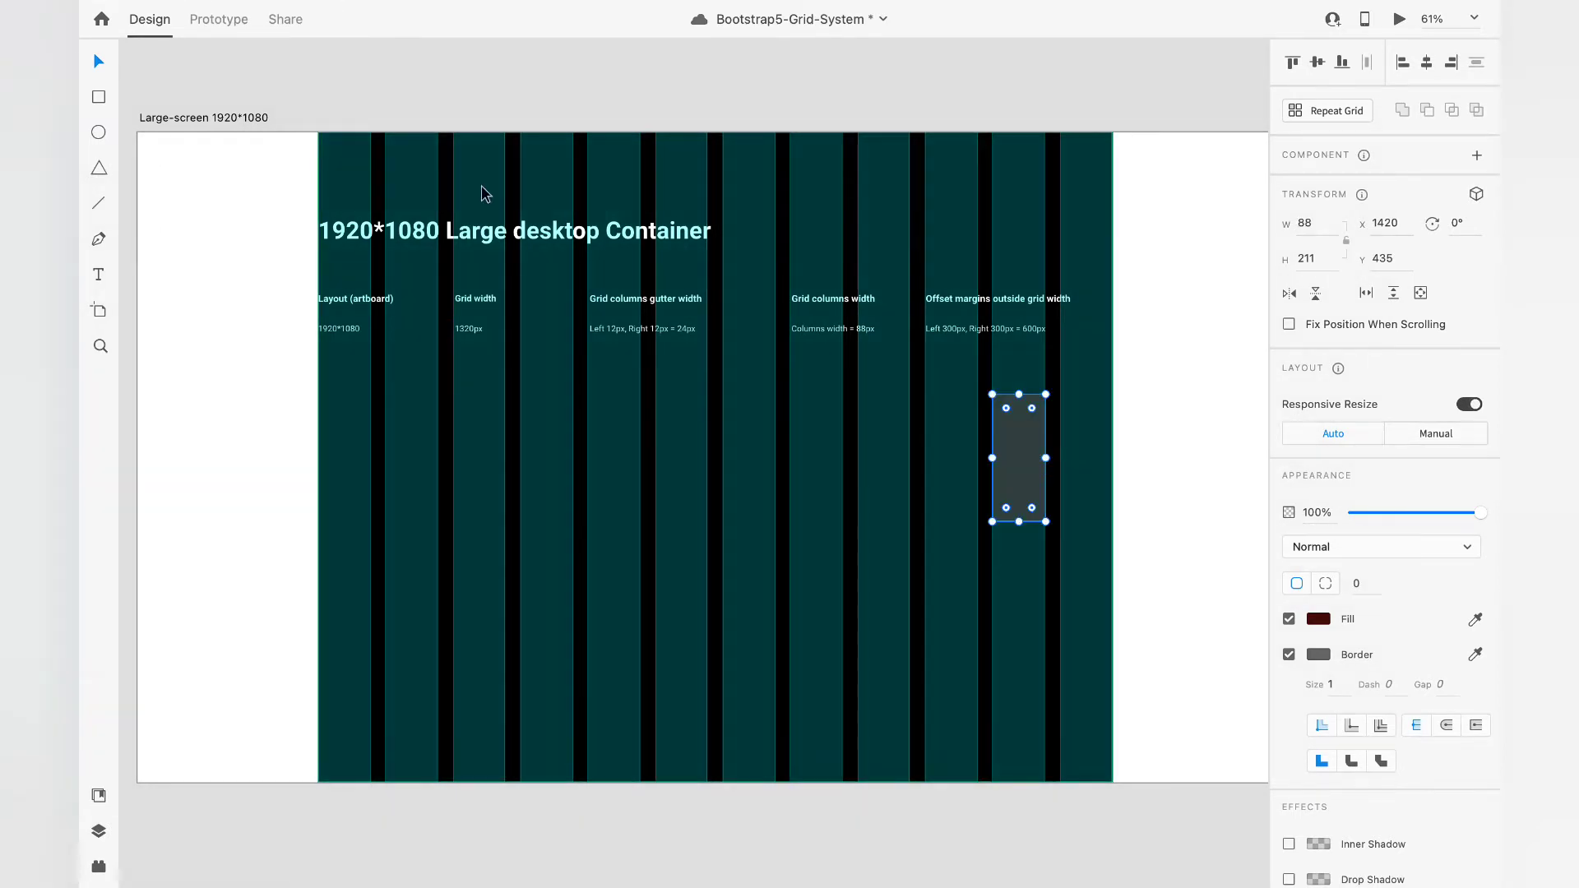
{"action": "left_click", "coordinate": [225, 119]}
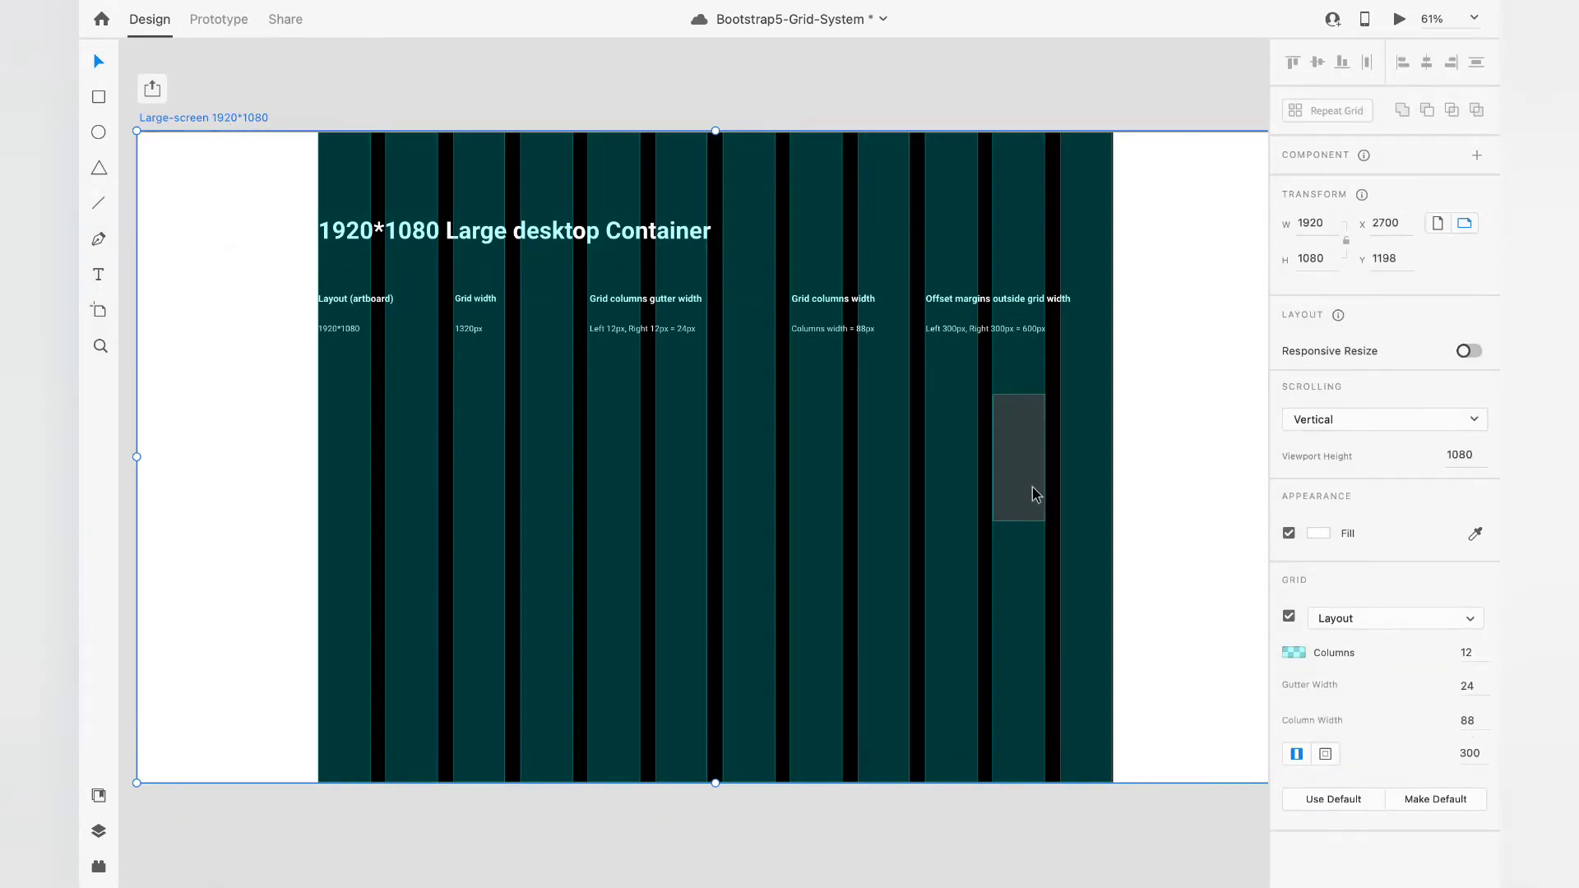
{"action": "left_click", "coordinate": [1024, 436]}
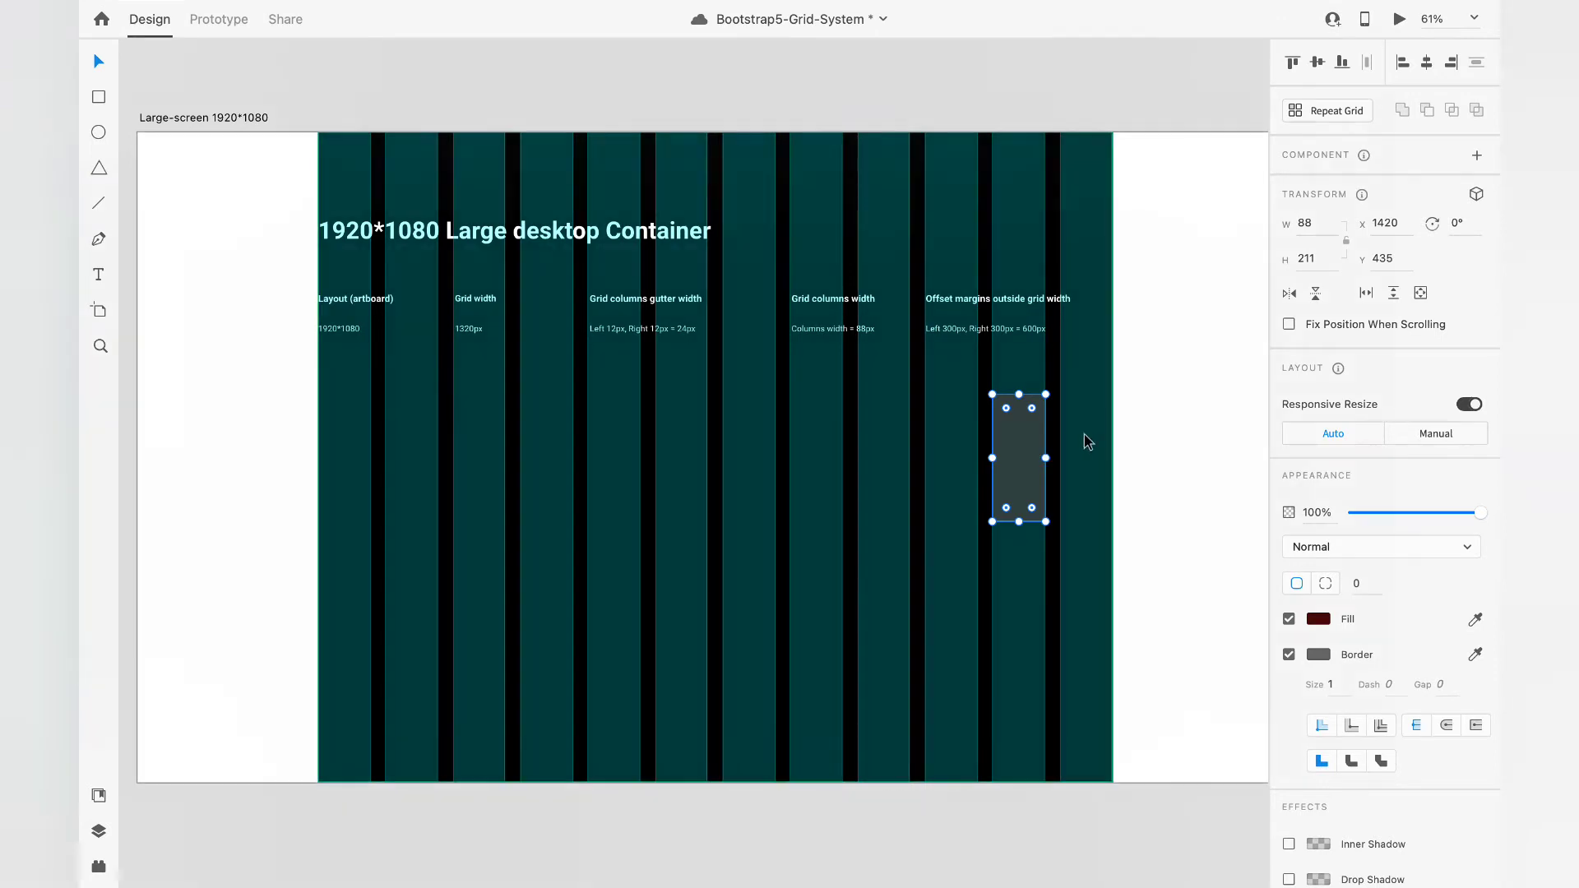
Refit the rectangle as a 24 px wide strip over the gutter between columns 10 and 11, then undo it
{"action": "left_click_drag", "start_coordinate": [1024, 426], "coordinate": [1023, 445]}
{"action": "left_click_drag", "start_coordinate": [1027, 455], "coordinate": [996, 454]}
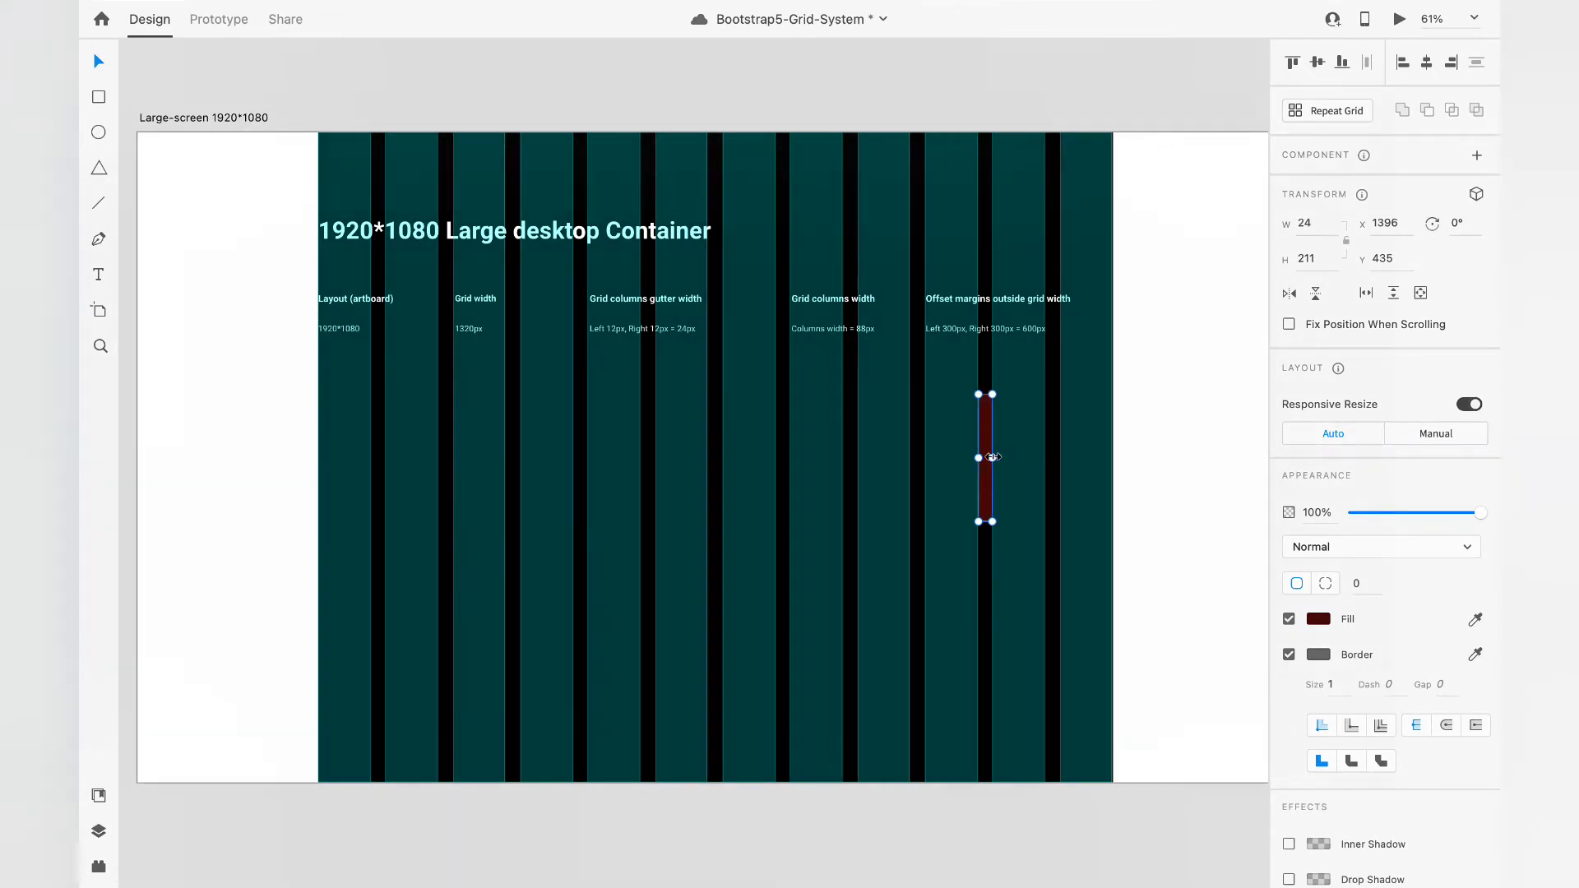
{"action": "key", "text": "ctrl+z"}
Fit the red rectangle 300 px wide across the margin to the right of the container, then delete it
{"action": "left_click_drag", "start_coordinate": [1070, 440], "coordinate": [1127, 434]}
{"action": "left_click_drag", "start_coordinate": [1222, 422], "coordinate": [1190, 413]}
{"action": "scroll", "coordinate": [1218, 429], "scroll_direction": "right", "scroll_amount": 2}
{"action": "scroll", "coordinate": [1193, 415], "scroll_direction": "down", "scroll_amount": 3}
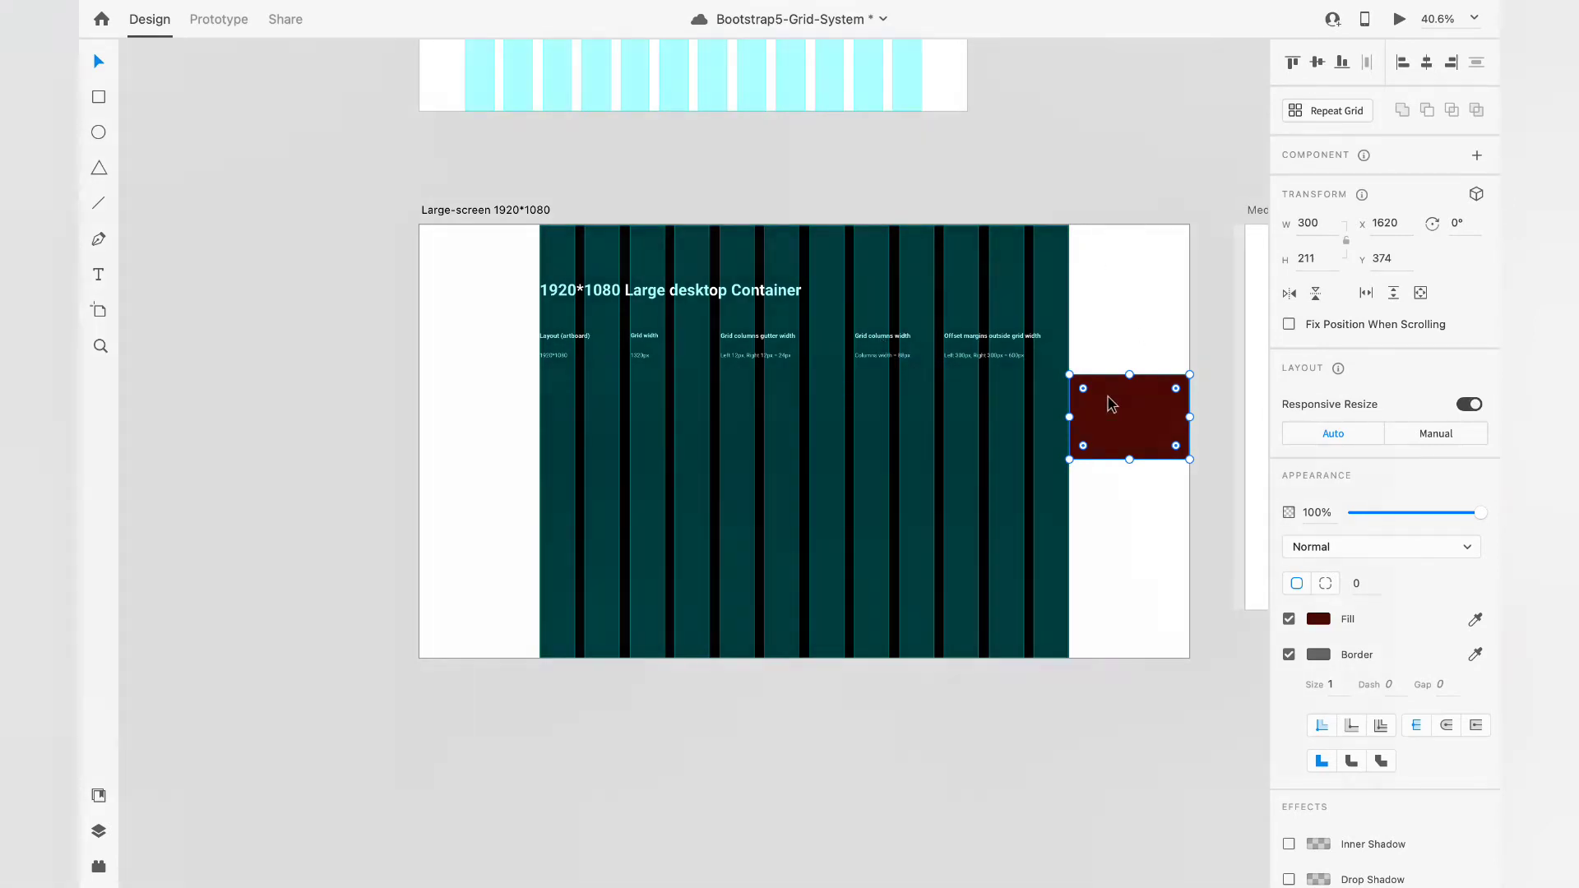
{"action": "left_click_drag", "start_coordinate": [1132, 383], "coordinate": [1137, 364]}
{"action": "key", "text": "Delete"}
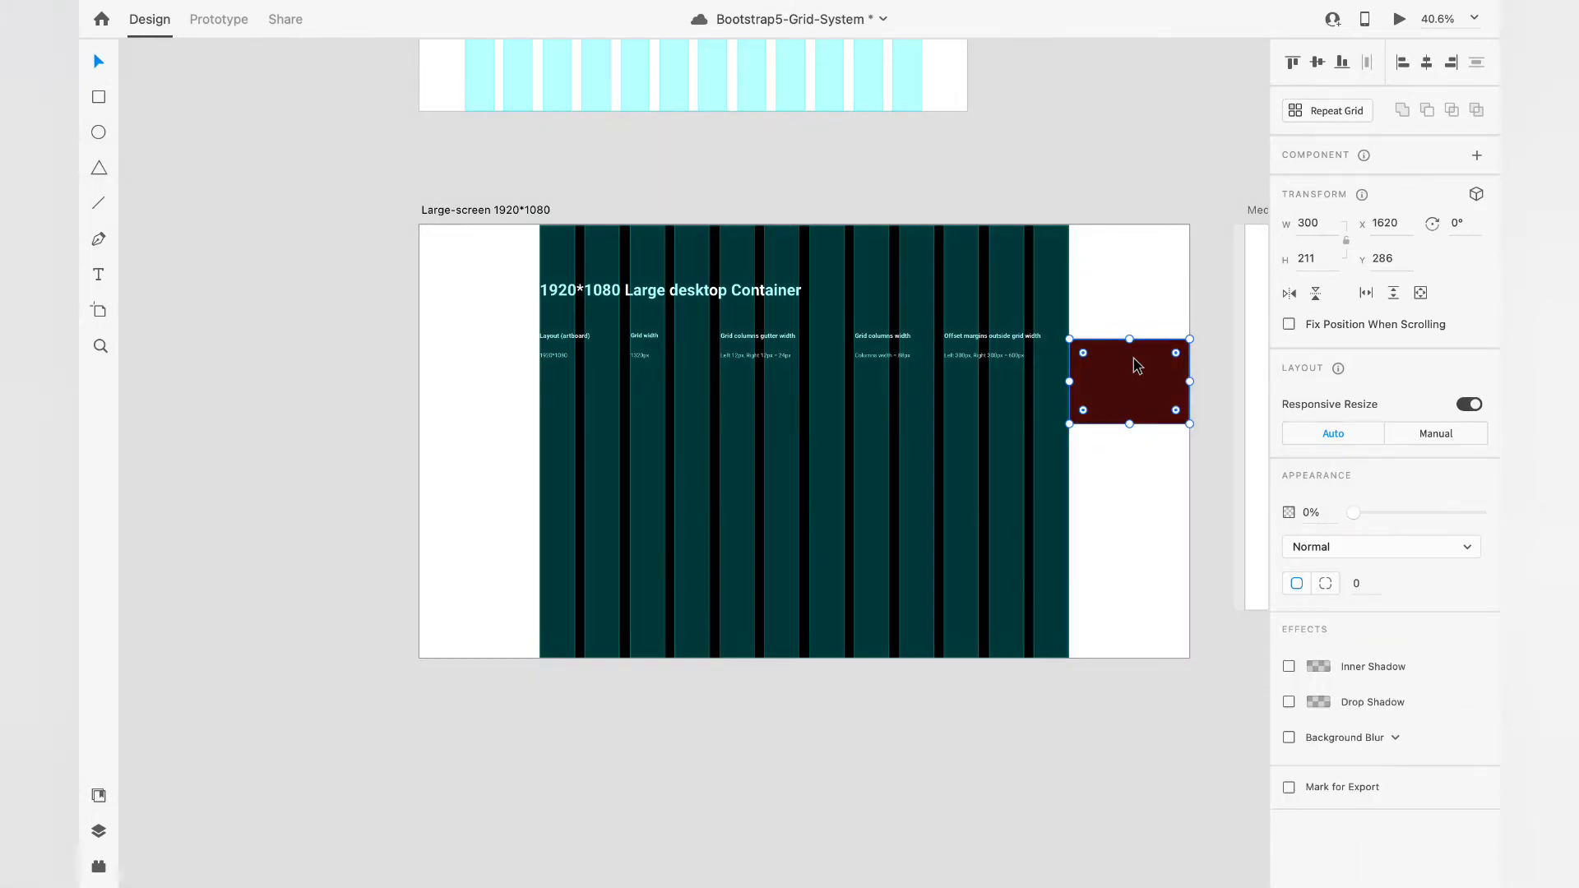
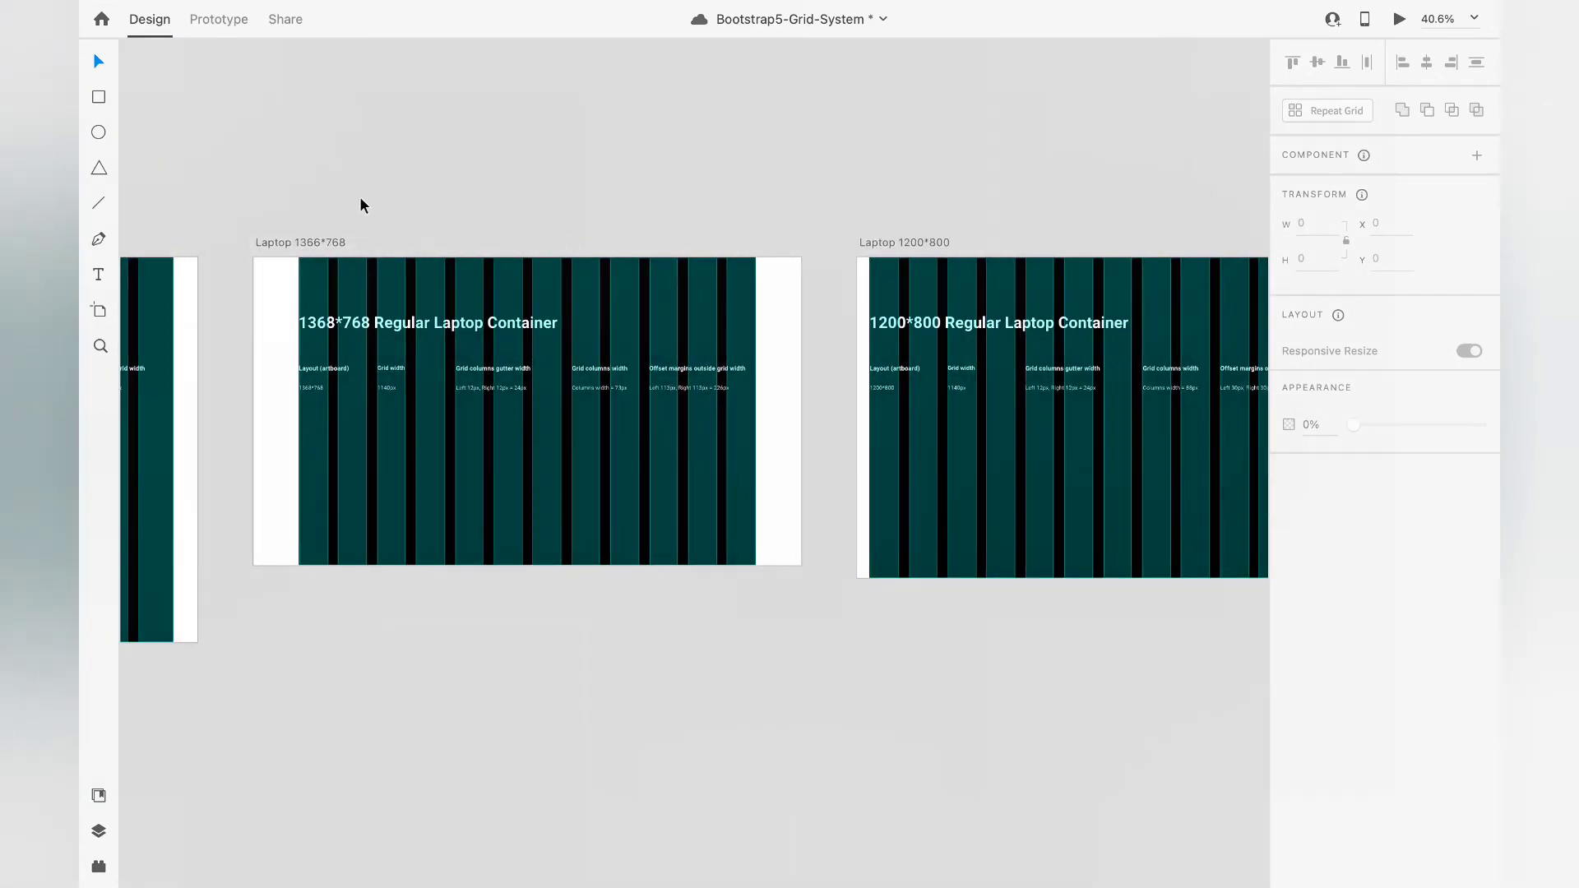
Look through the remaining fixed-width laptop and iPad artboards and examine the Andriod-Mobile artboard's layout grid settings
{"action": "scroll", "coordinate": [897, 342], "scroll_direction": "right", "scroll_amount": 15}
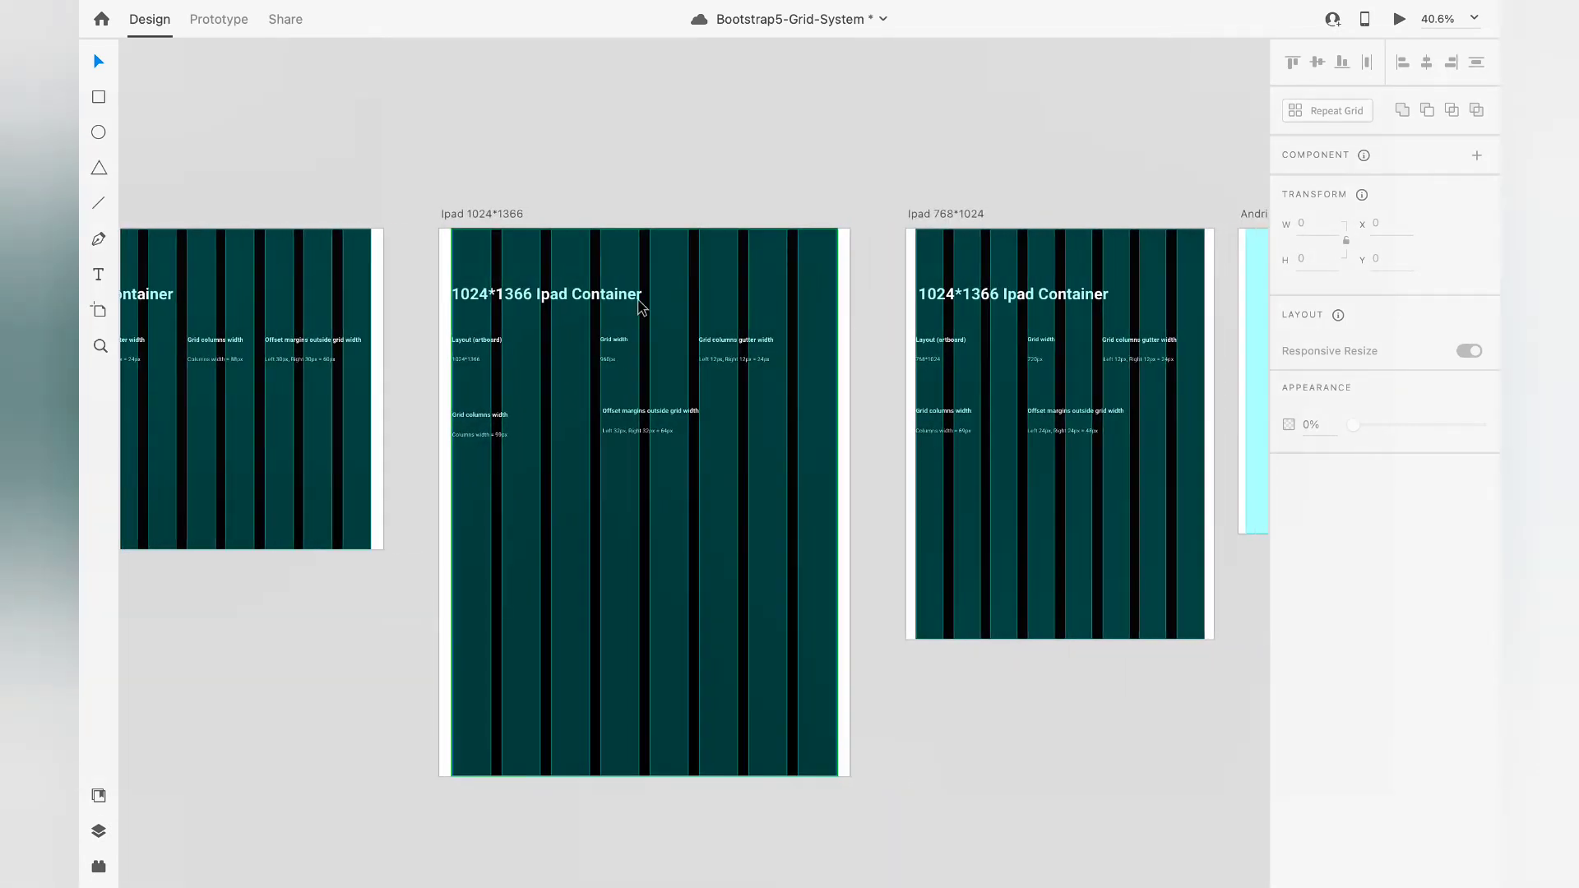
{"action": "scroll", "coordinate": [646, 247], "scroll_direction": "right", "scroll_amount": 1}
{"action": "scroll", "coordinate": [645, 241], "scroll_direction": "right", "scroll_amount": 10}
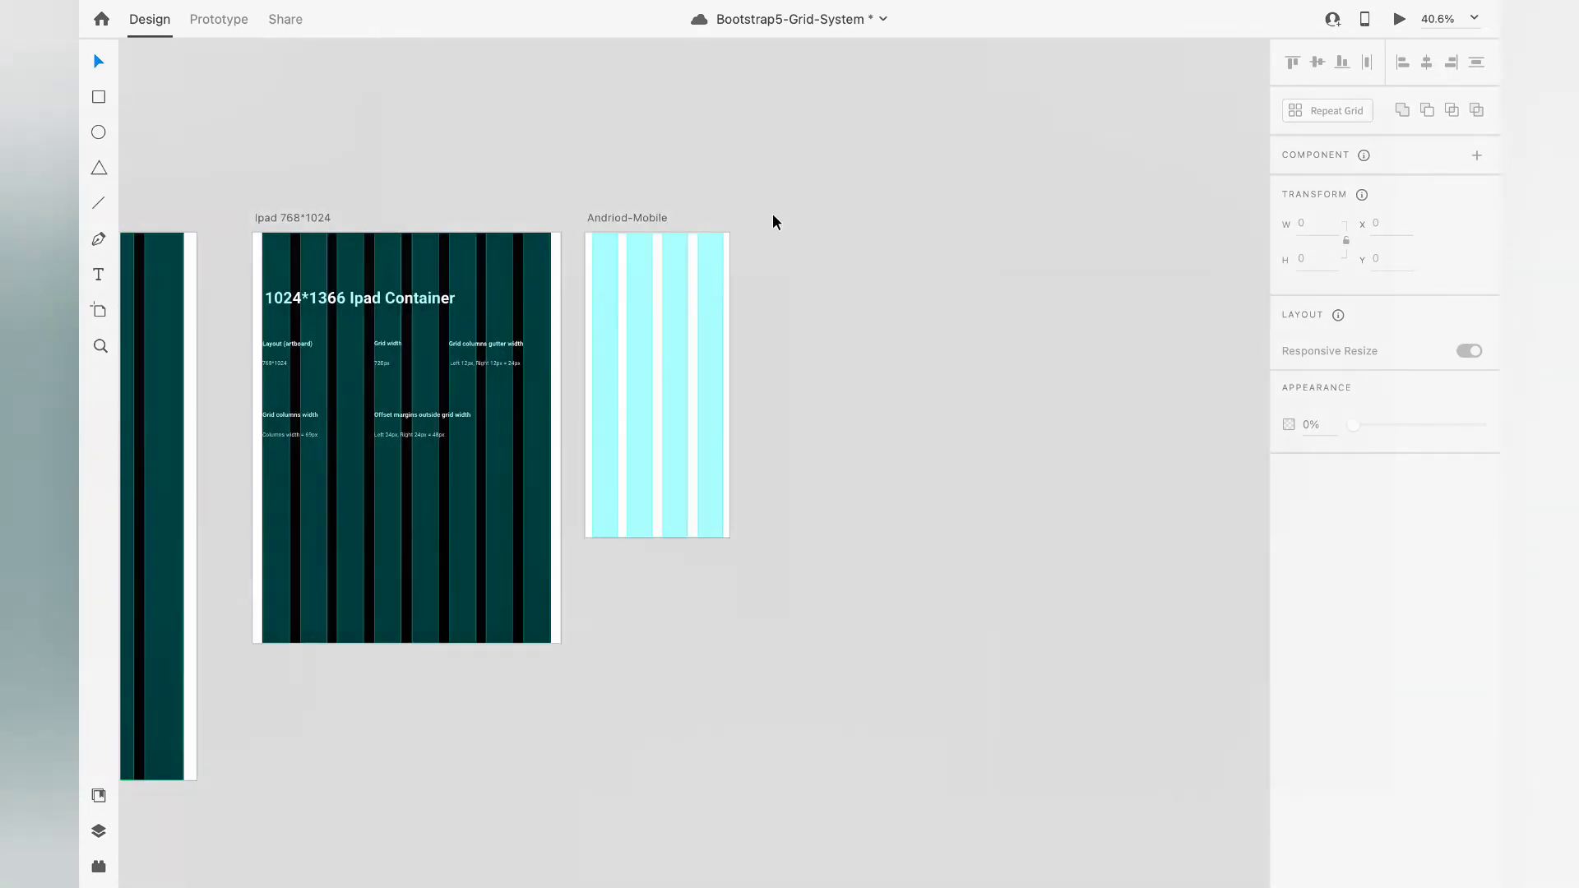
{"action": "left_click", "coordinate": [614, 218]}
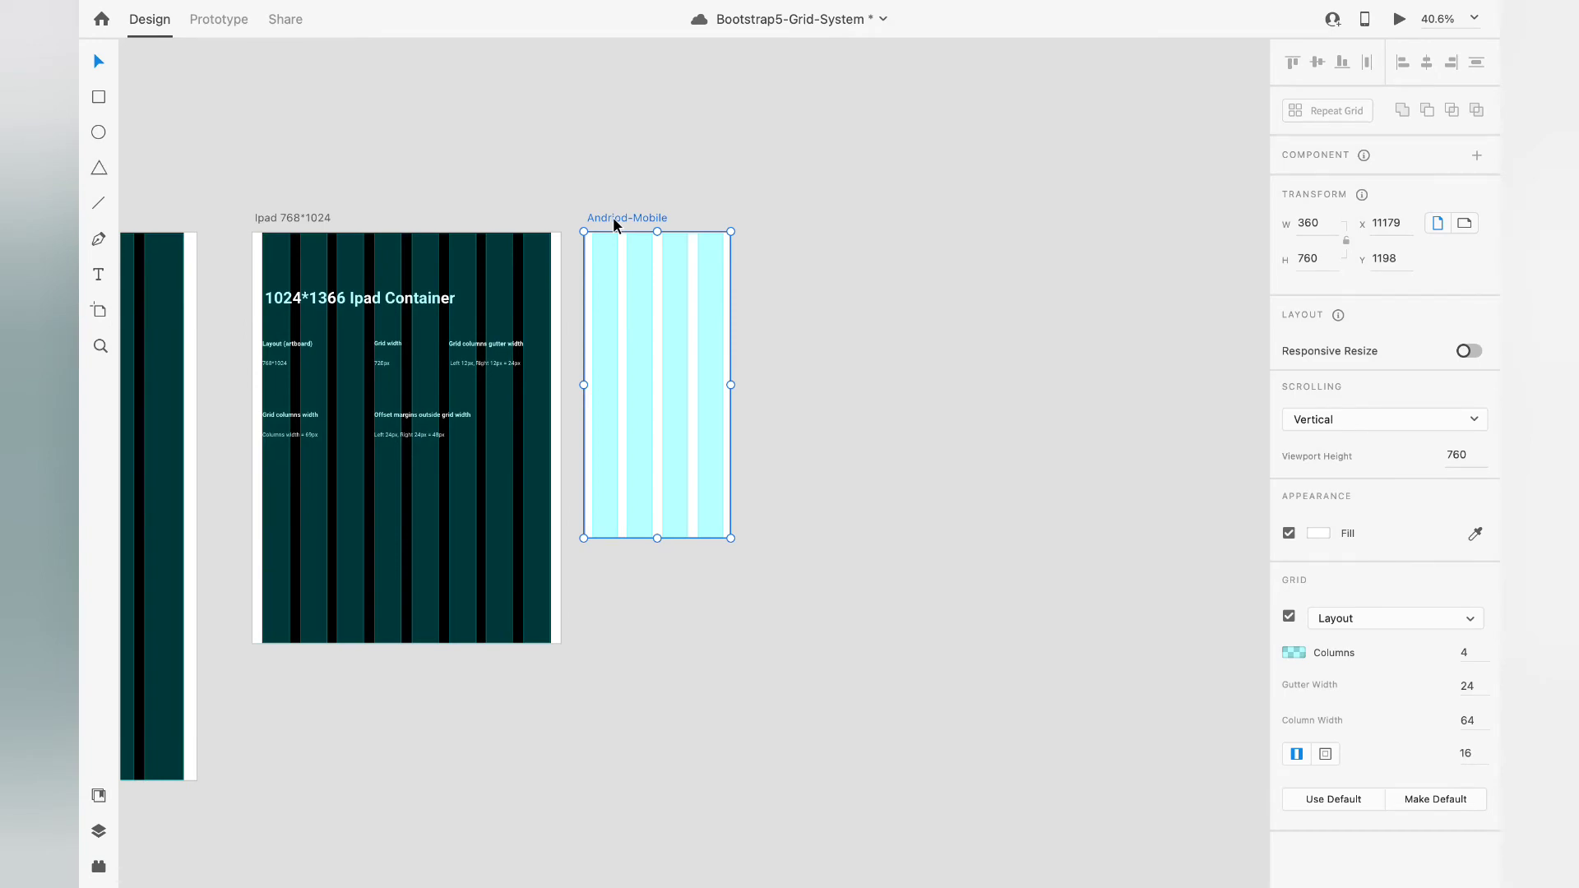
Save the Bootstrap5-Grid-System document
{"action": "scroll", "coordinate": [689, 245], "scroll_direction": "down", "scroll_amount": 3}
{"action": "scroll", "coordinate": [689, 245], "scroll_direction": "left", "scroll_amount": 8}
{"action": "scroll", "coordinate": [691, 252], "scroll_direction": "down", "scroll_amount": 10}
{"action": "scroll", "coordinate": [691, 252], "scroll_direction": "left", "scroll_amount": 5}
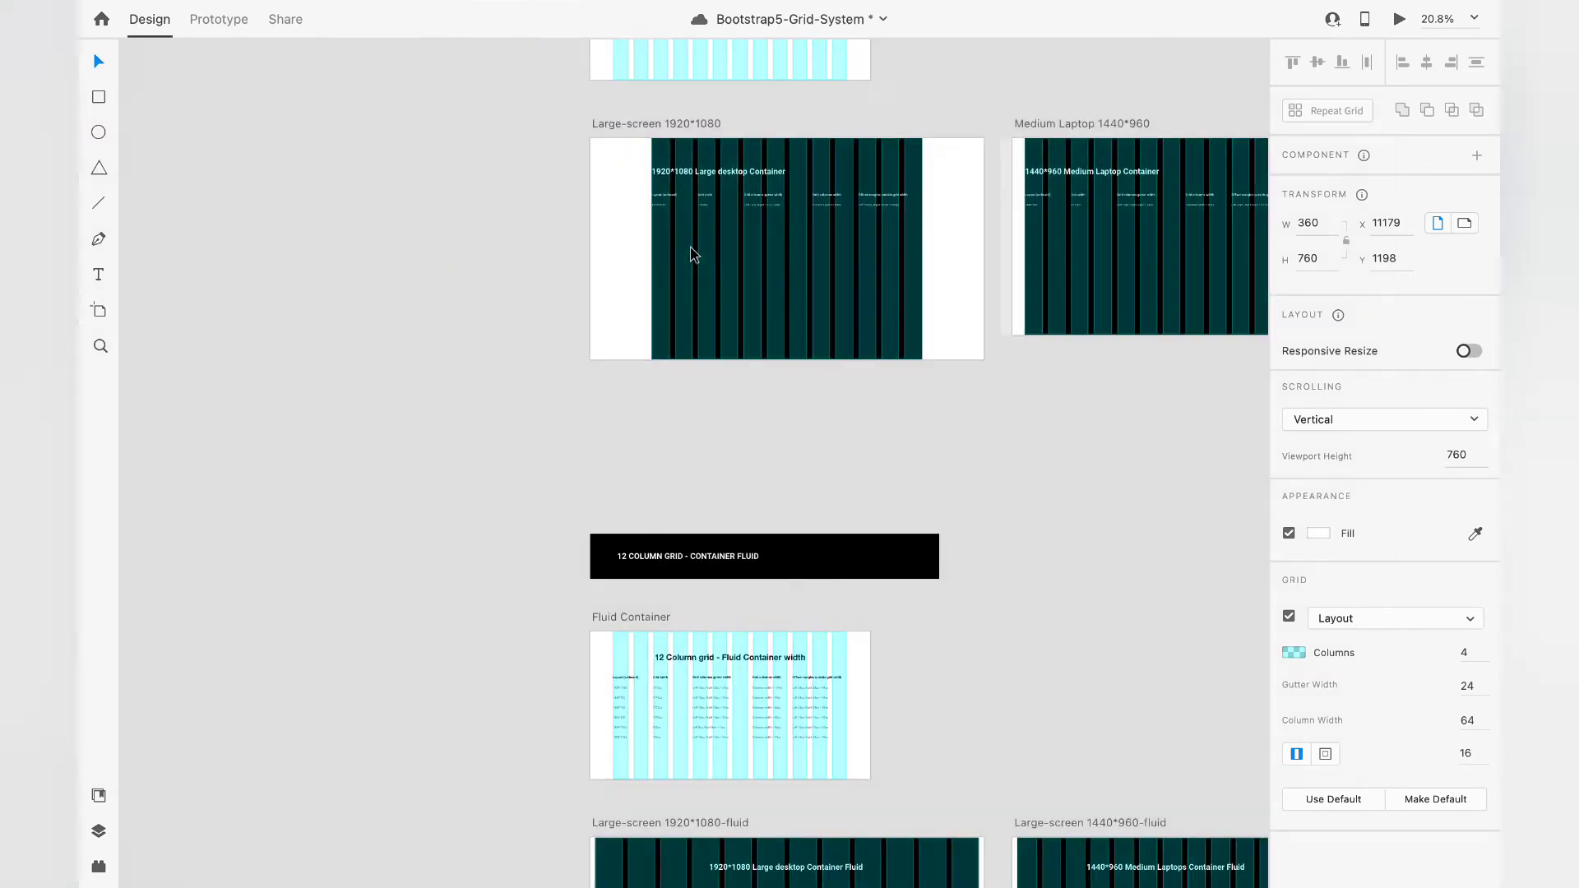
{"action": "scroll", "coordinate": [659, 466], "scroll_direction": "up", "scroll_amount": 5}
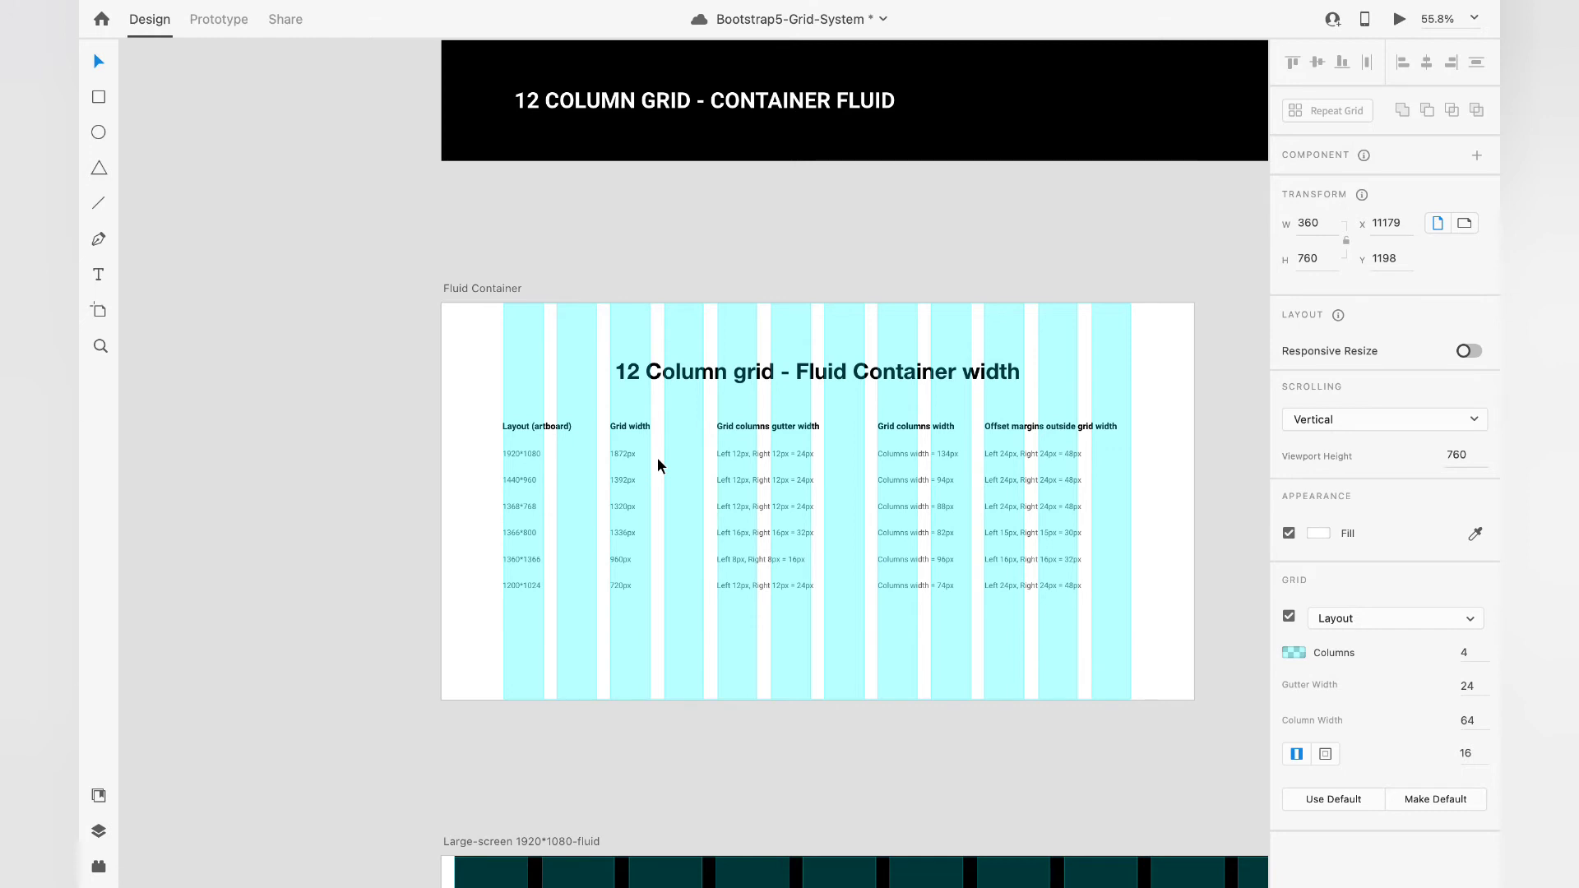
{"action": "key", "text": "ctrl+s"}
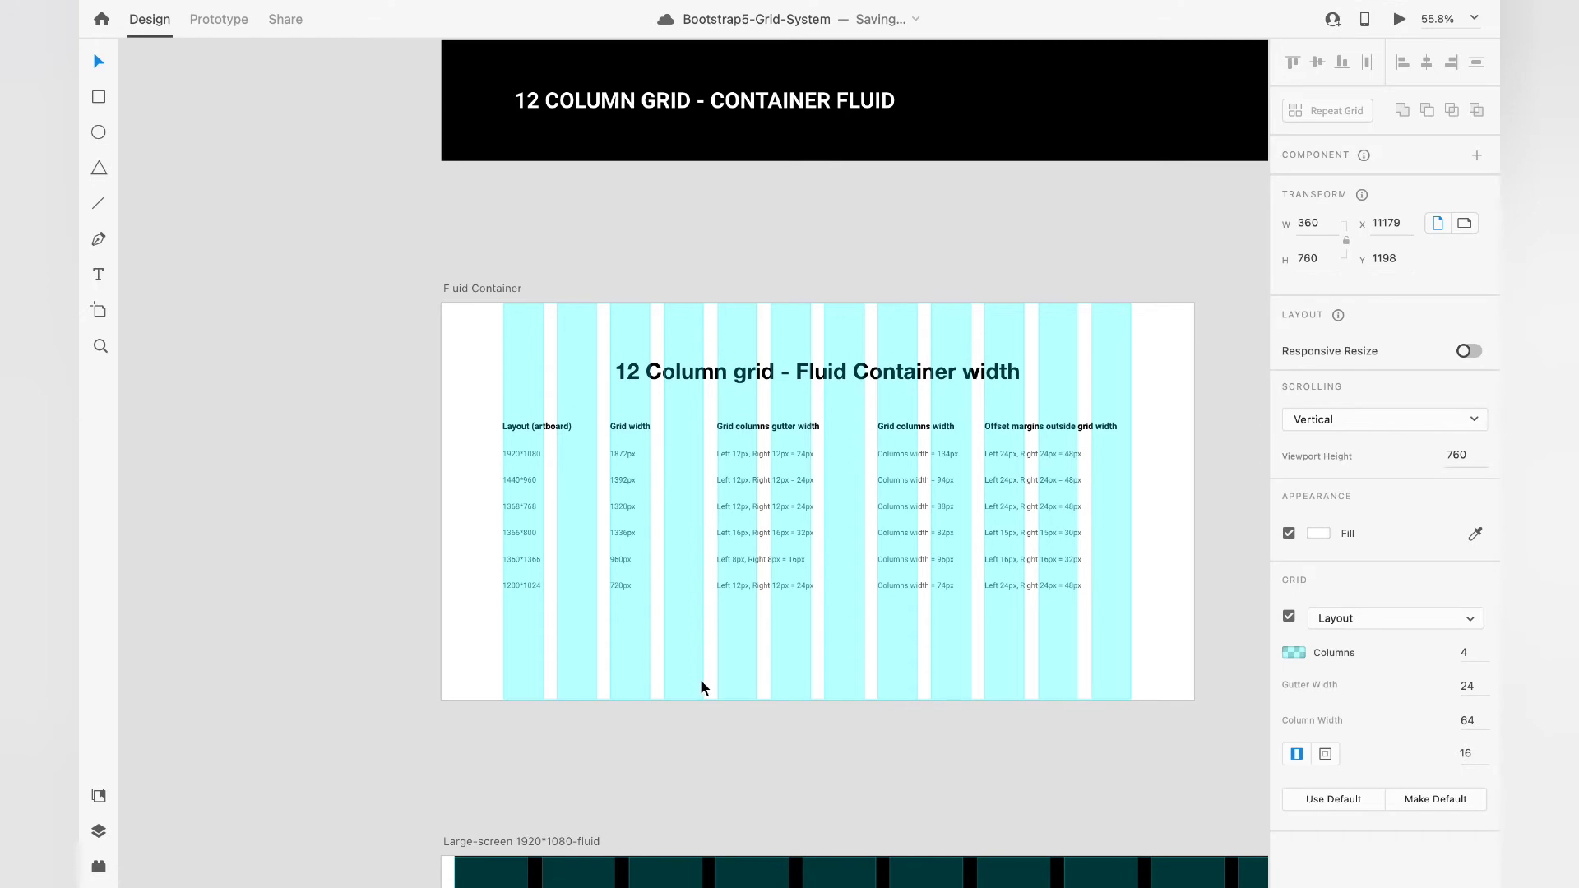
Hide the layout grids to read the Fluid Container width table, then show the grids again
{"action": "scroll", "coordinate": [679, 569], "scroll_direction": "down", "scroll_amount": 3}
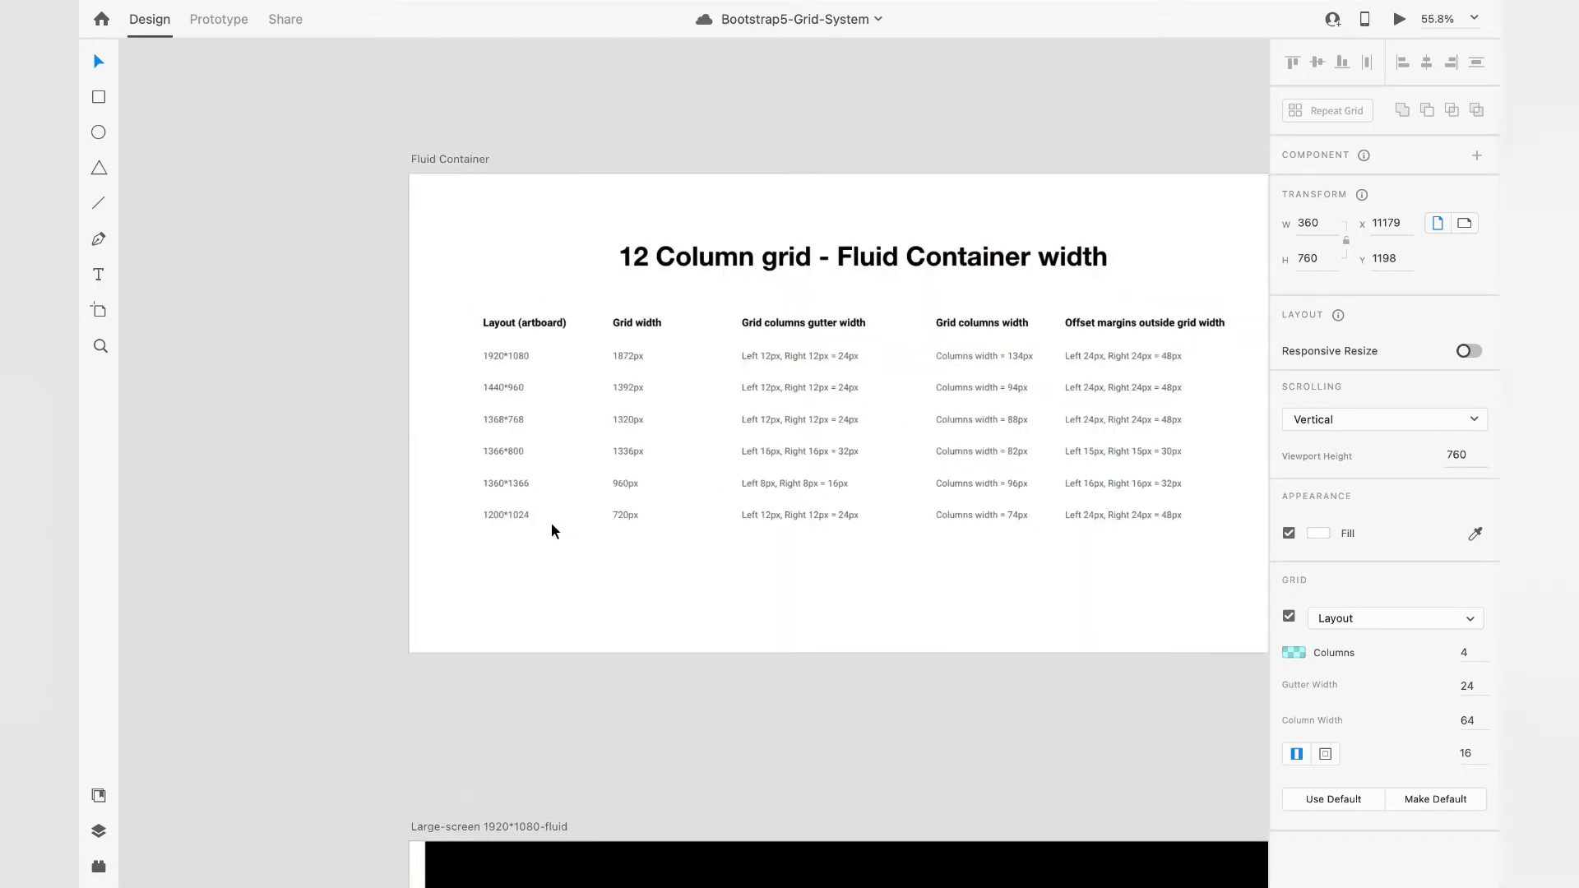
{"action": "scroll", "coordinate": [551, 522], "scroll_direction": "up", "scroll_amount": 3}
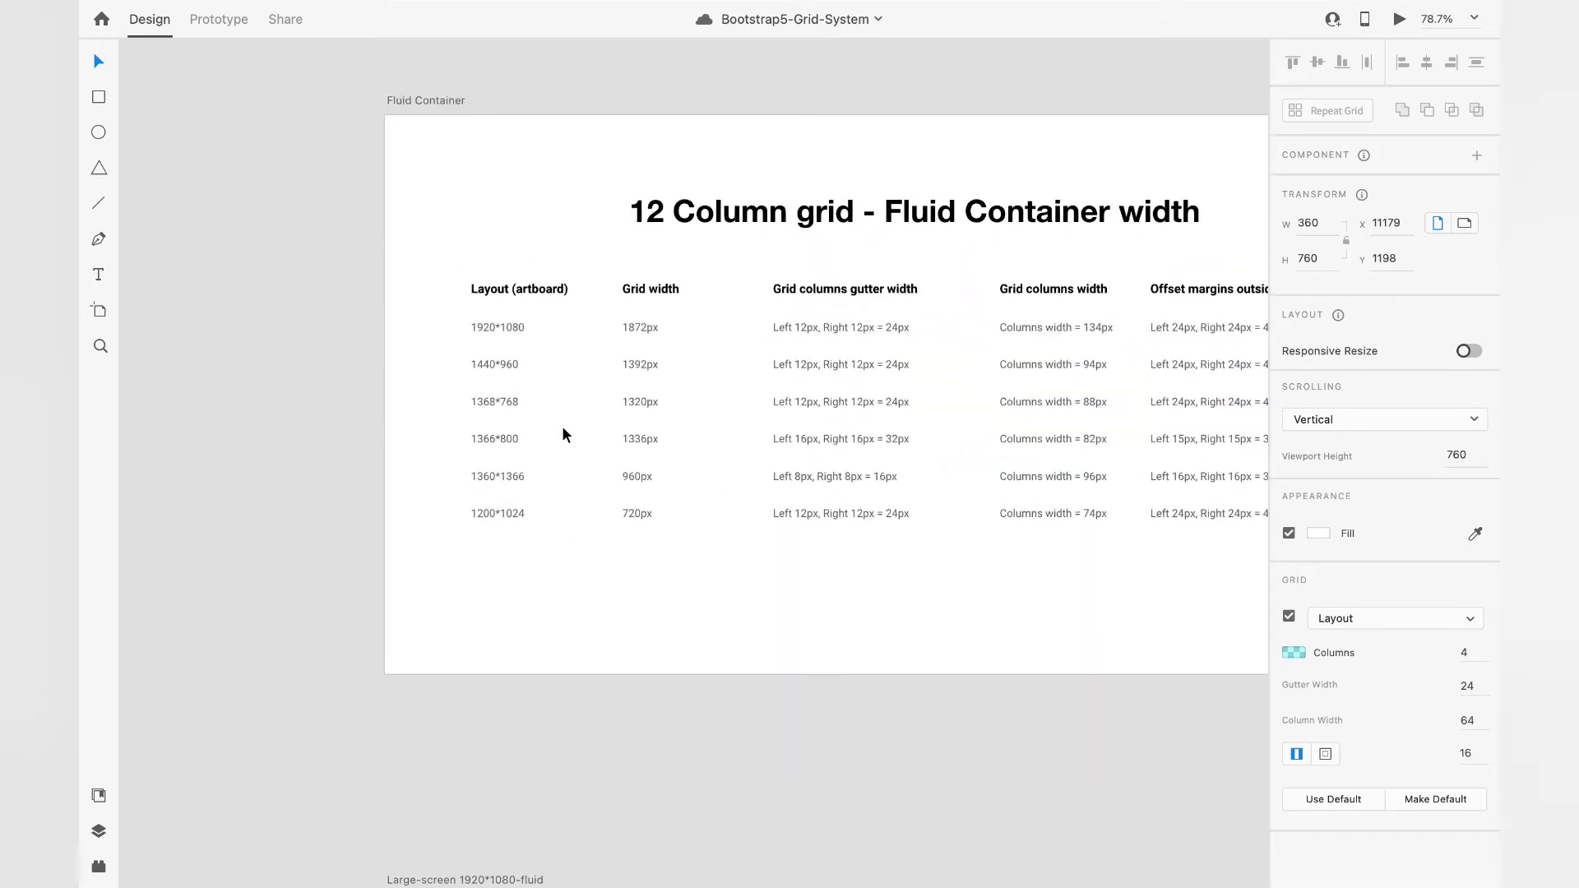
{"action": "key", "text": "super+shift+apostrophe"}
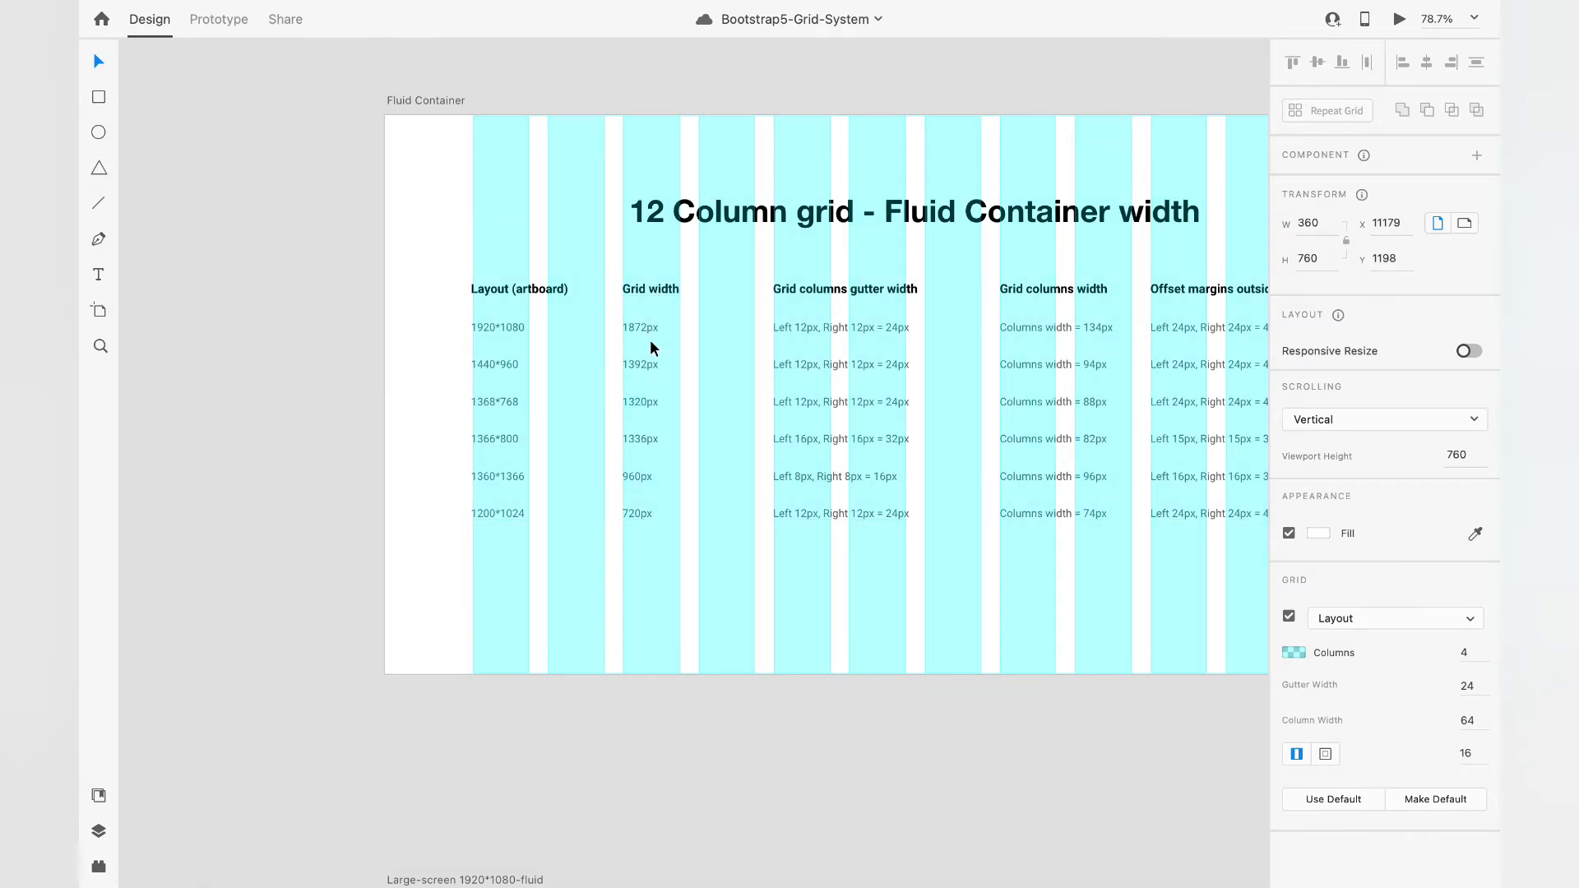
{"action": "scroll", "coordinate": [650, 339], "scroll_direction": "down", "scroll_amount": 2}
{"action": "scroll", "coordinate": [650, 339], "scroll_direction": "right", "scroll_amount": 3}
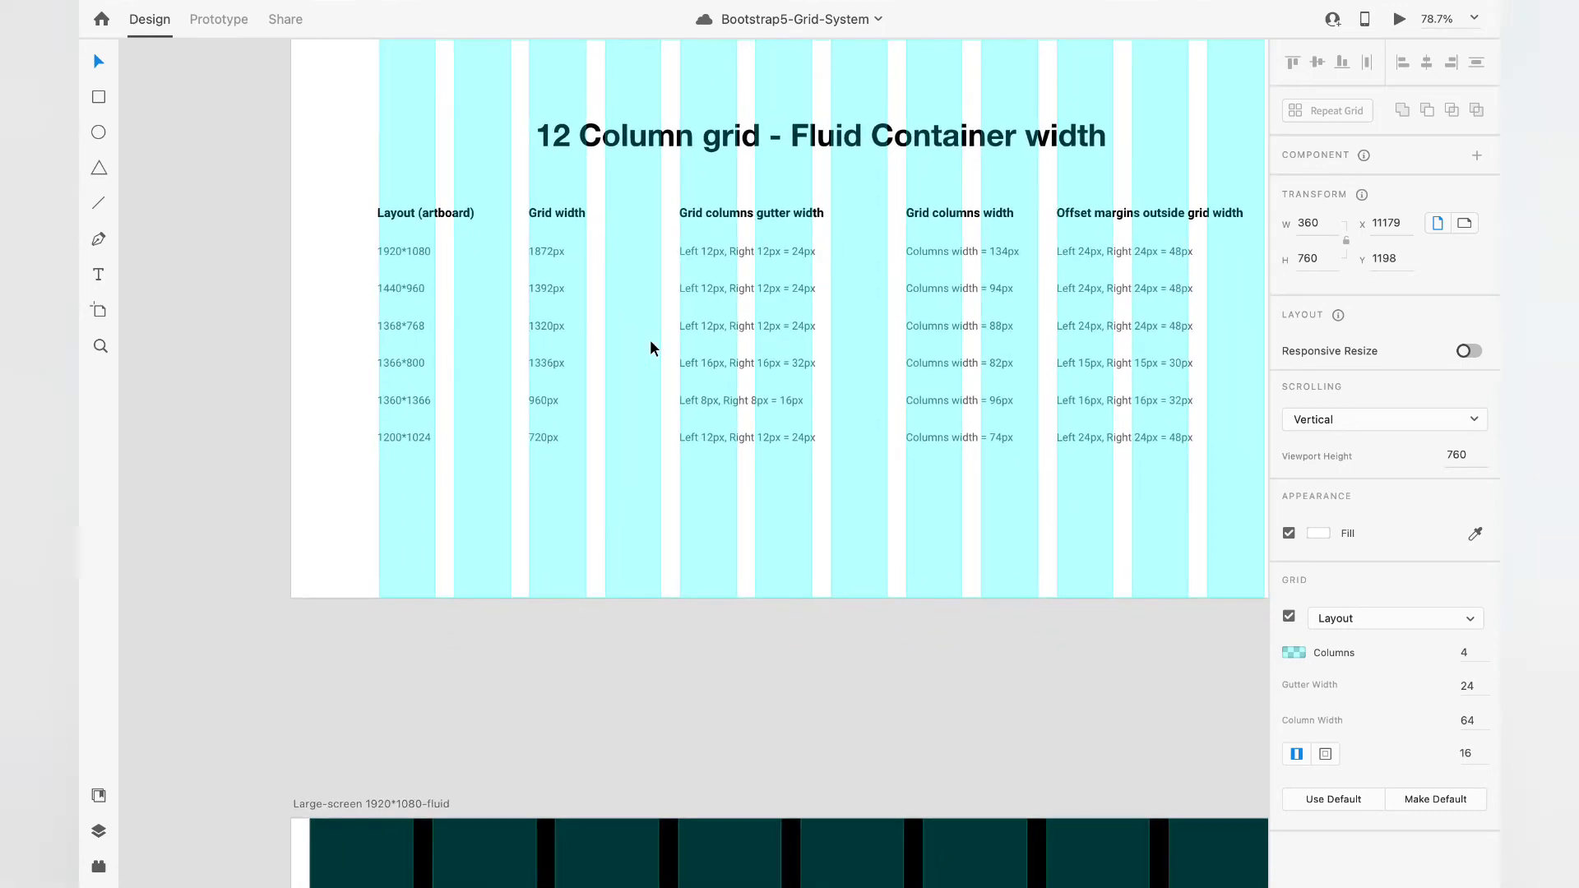
Examine the layout grid settings of the Large-screen 1920*1080-fluid and 1440*960-fluid artboards
{"action": "scroll", "coordinate": [668, 368], "scroll_direction": "down", "scroll_amount": 2}
{"action": "scroll", "coordinate": [668, 369], "scroll_direction": "down", "scroll_amount": 3}
{"action": "scroll", "coordinate": [668, 371], "scroll_direction": "down", "scroll_amount": 5}
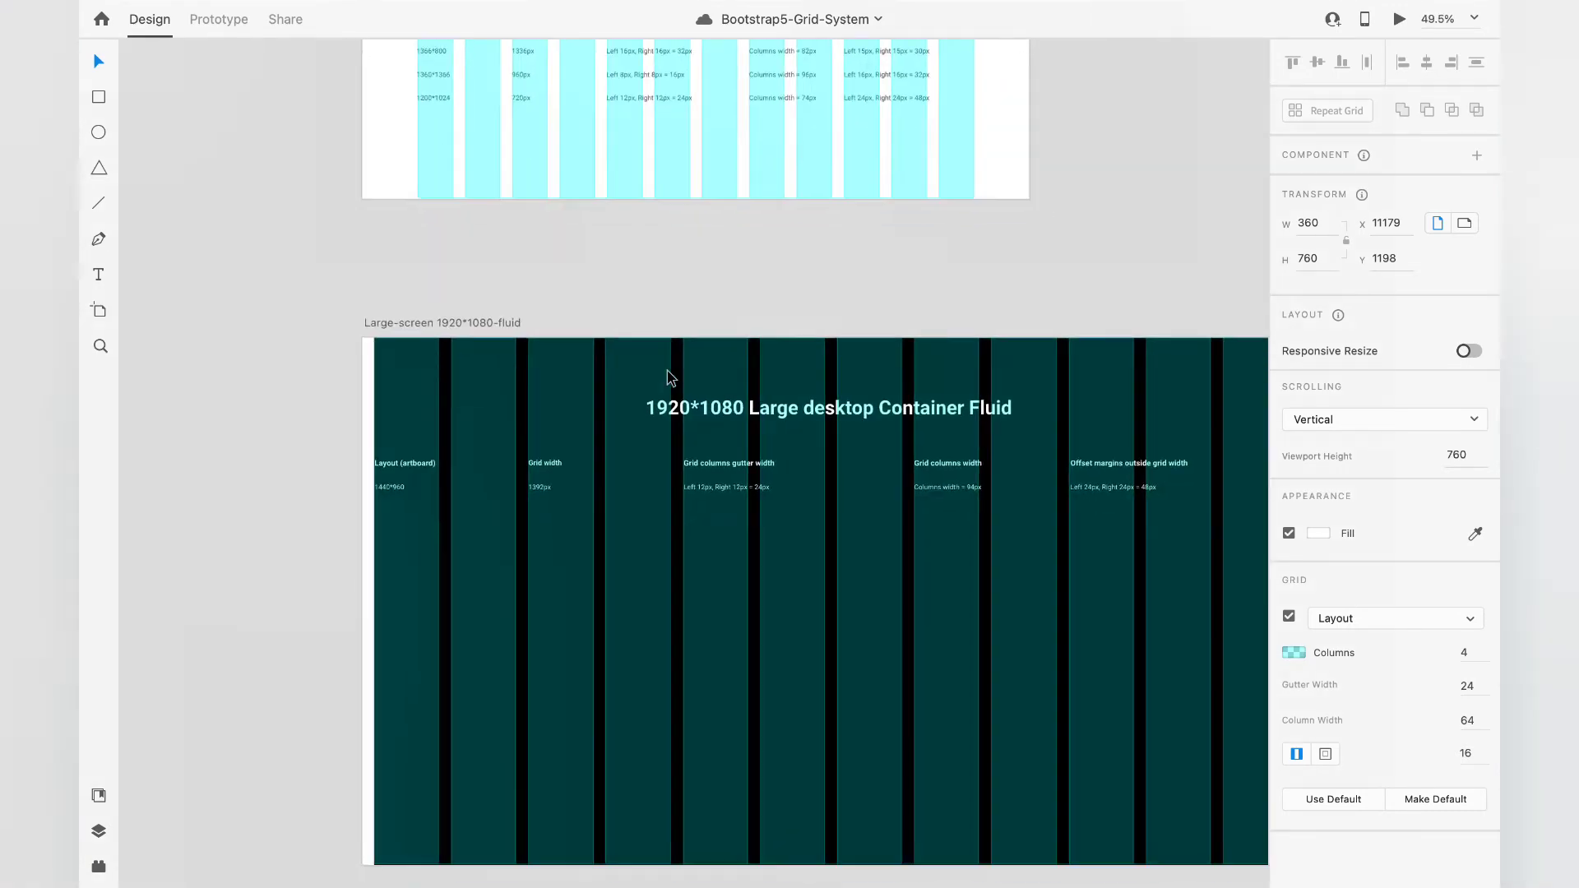
{"action": "scroll", "coordinate": [744, 354], "scroll_direction": "right", "scroll_amount": 2}
{"action": "scroll", "coordinate": [745, 354], "scroll_direction": "down", "scroll_amount": 1}
{"action": "left_click", "coordinate": [418, 201]}
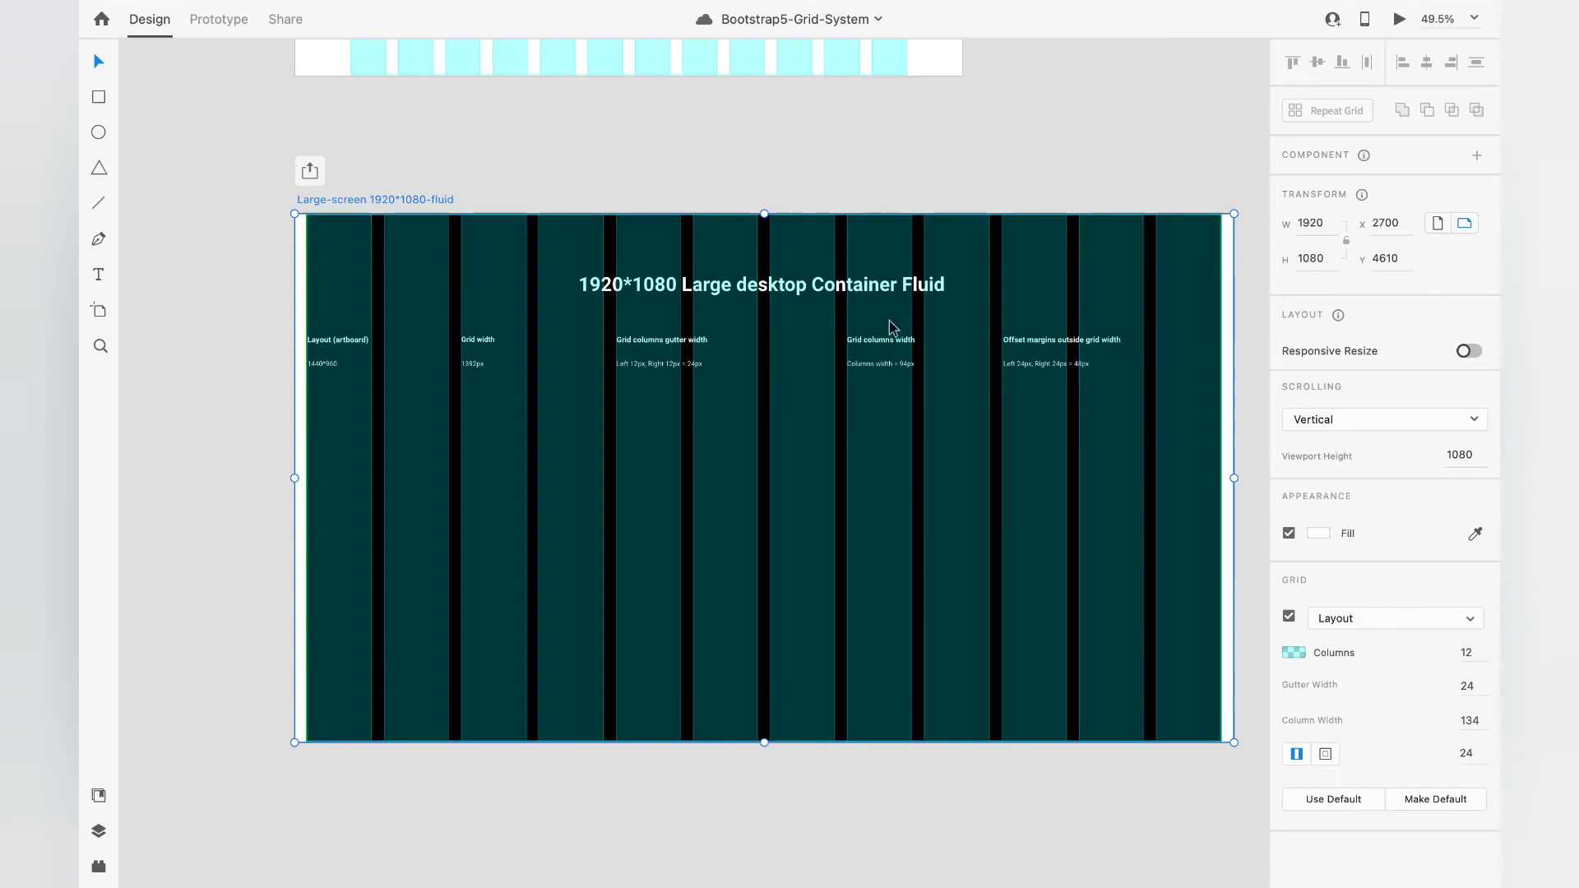
{"action": "scroll", "coordinate": [478, 204], "scroll_direction": "right", "scroll_amount": 10}
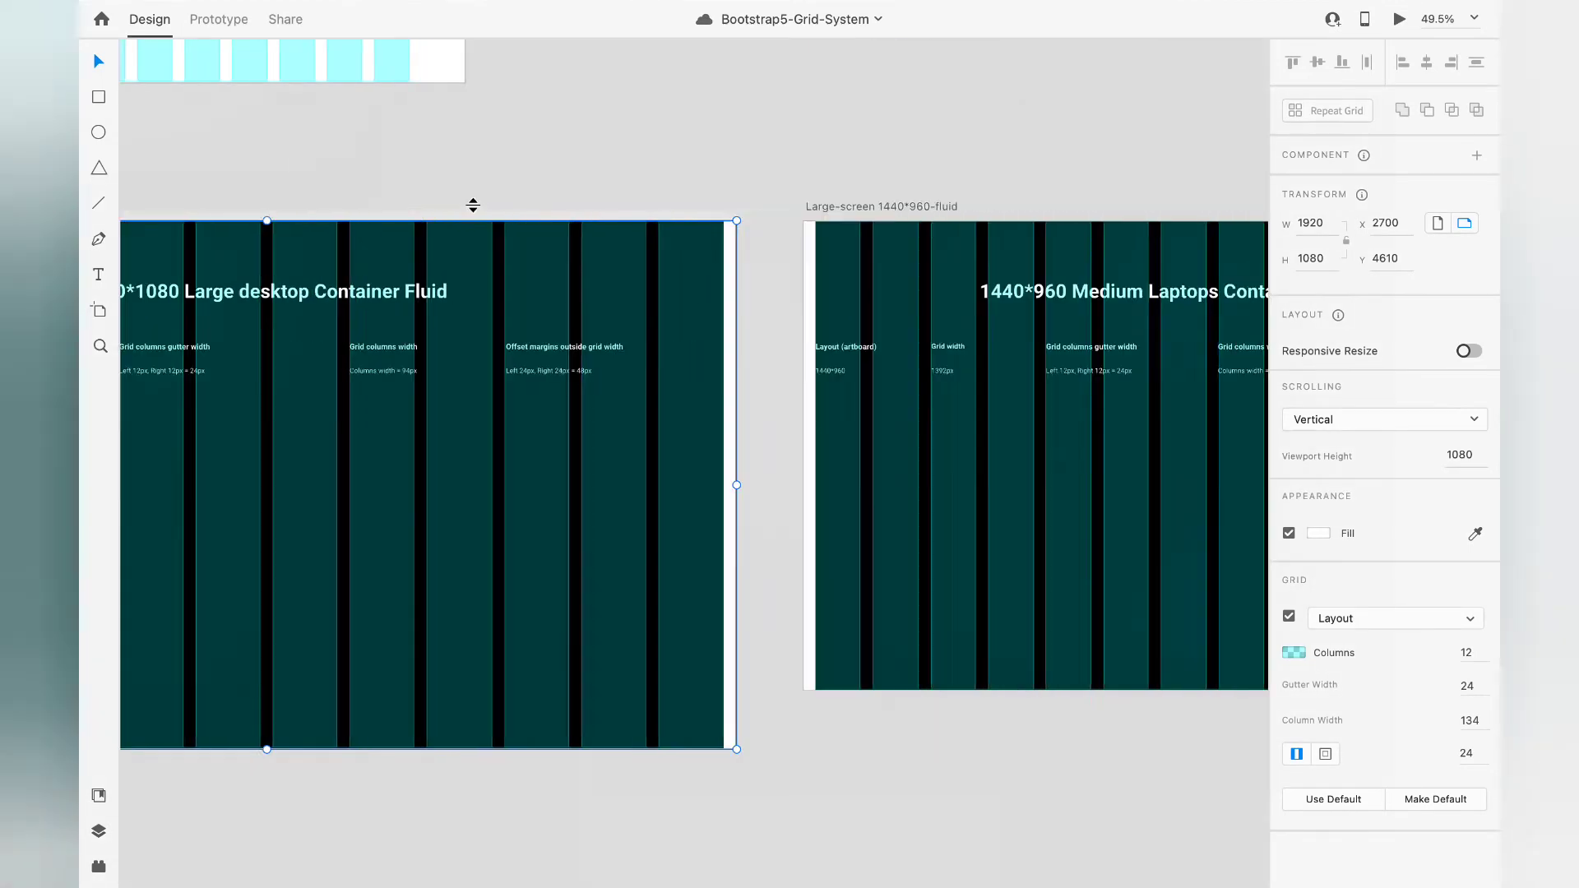
{"action": "left_click", "coordinate": [605, 196]}
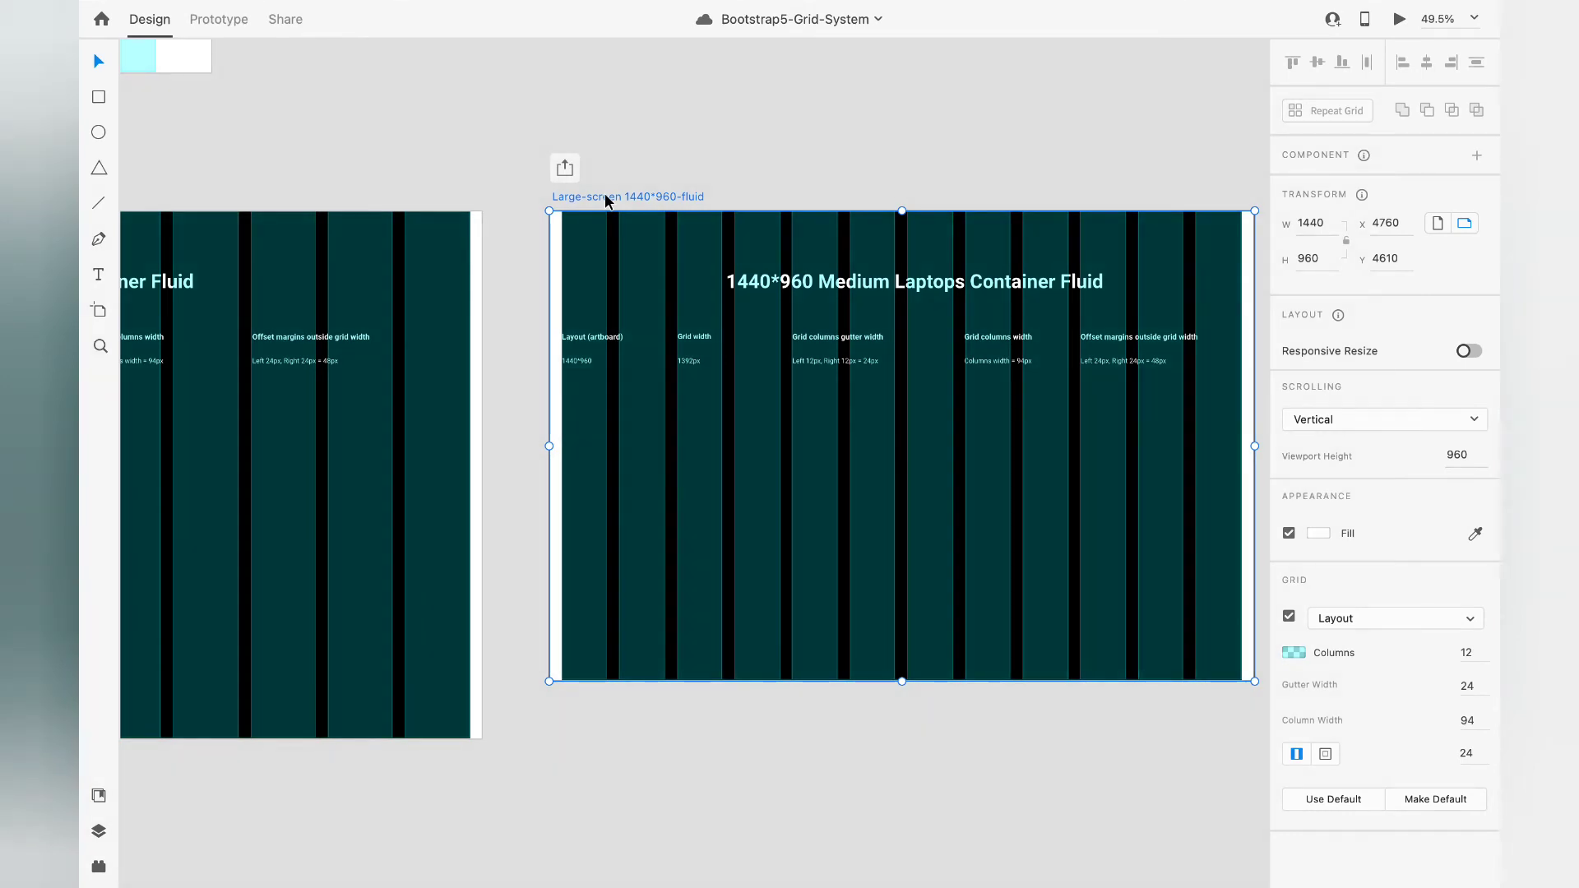
Examine the layout grid settings of the fluid Laptop artboards 1368*768, 1366*768, 1360*768 and 1200*800
{"action": "scroll", "coordinate": [604, 197], "scroll_direction": "right", "scroll_amount": 5}
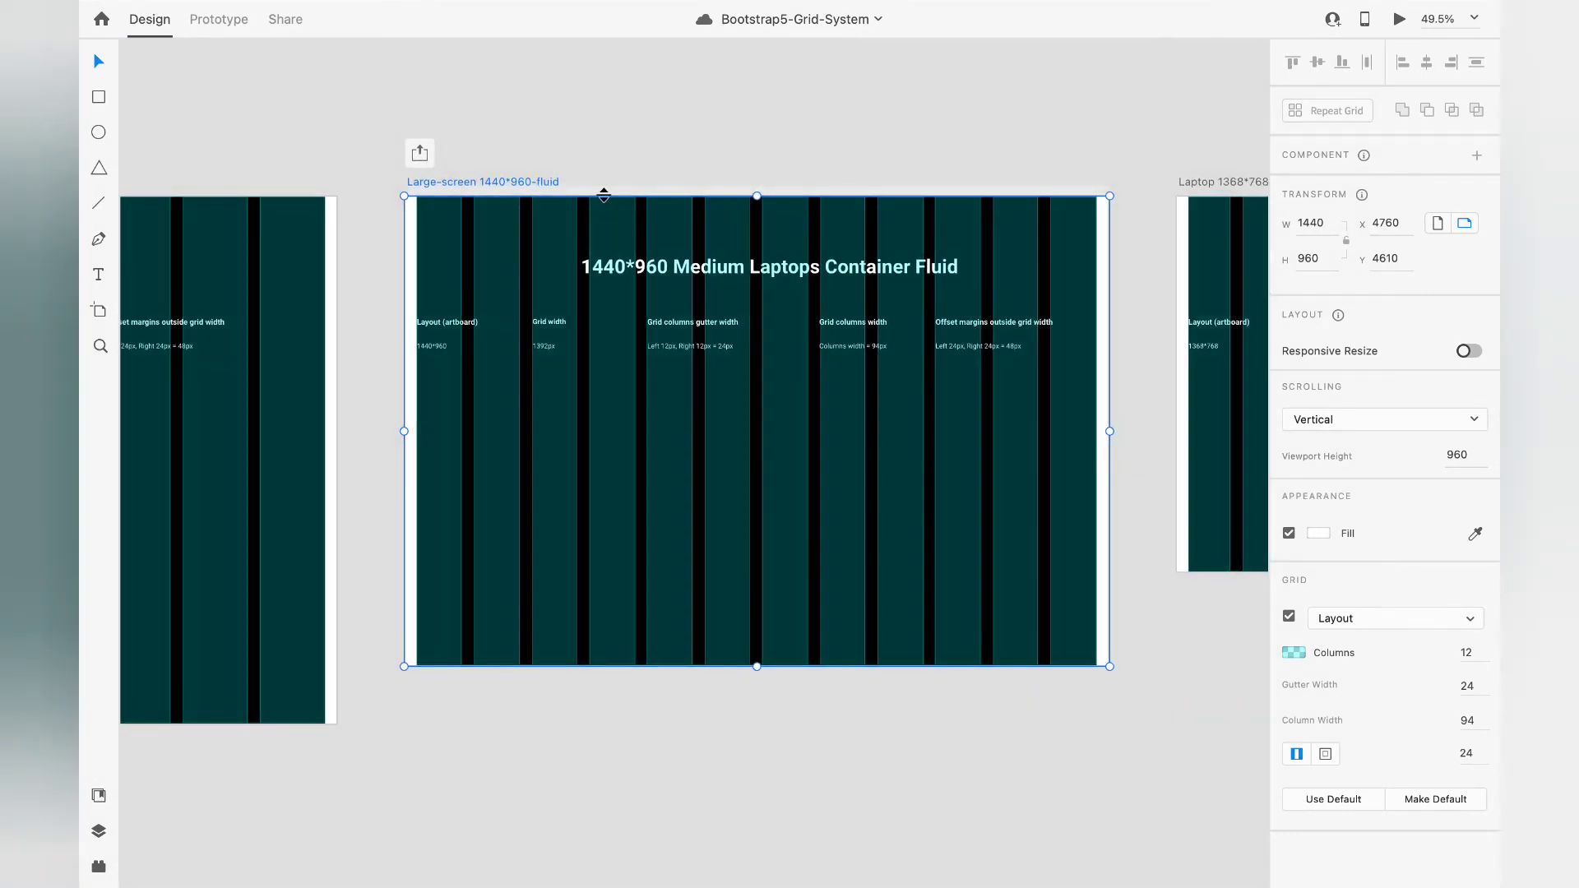
{"action": "scroll", "coordinate": [604, 195], "scroll_direction": "right", "scroll_amount": 20}
{"action": "left_click", "coordinate": [566, 182]}
{"action": "scroll", "coordinate": [564, 189], "scroll_direction": "right", "scroll_amount": 13}
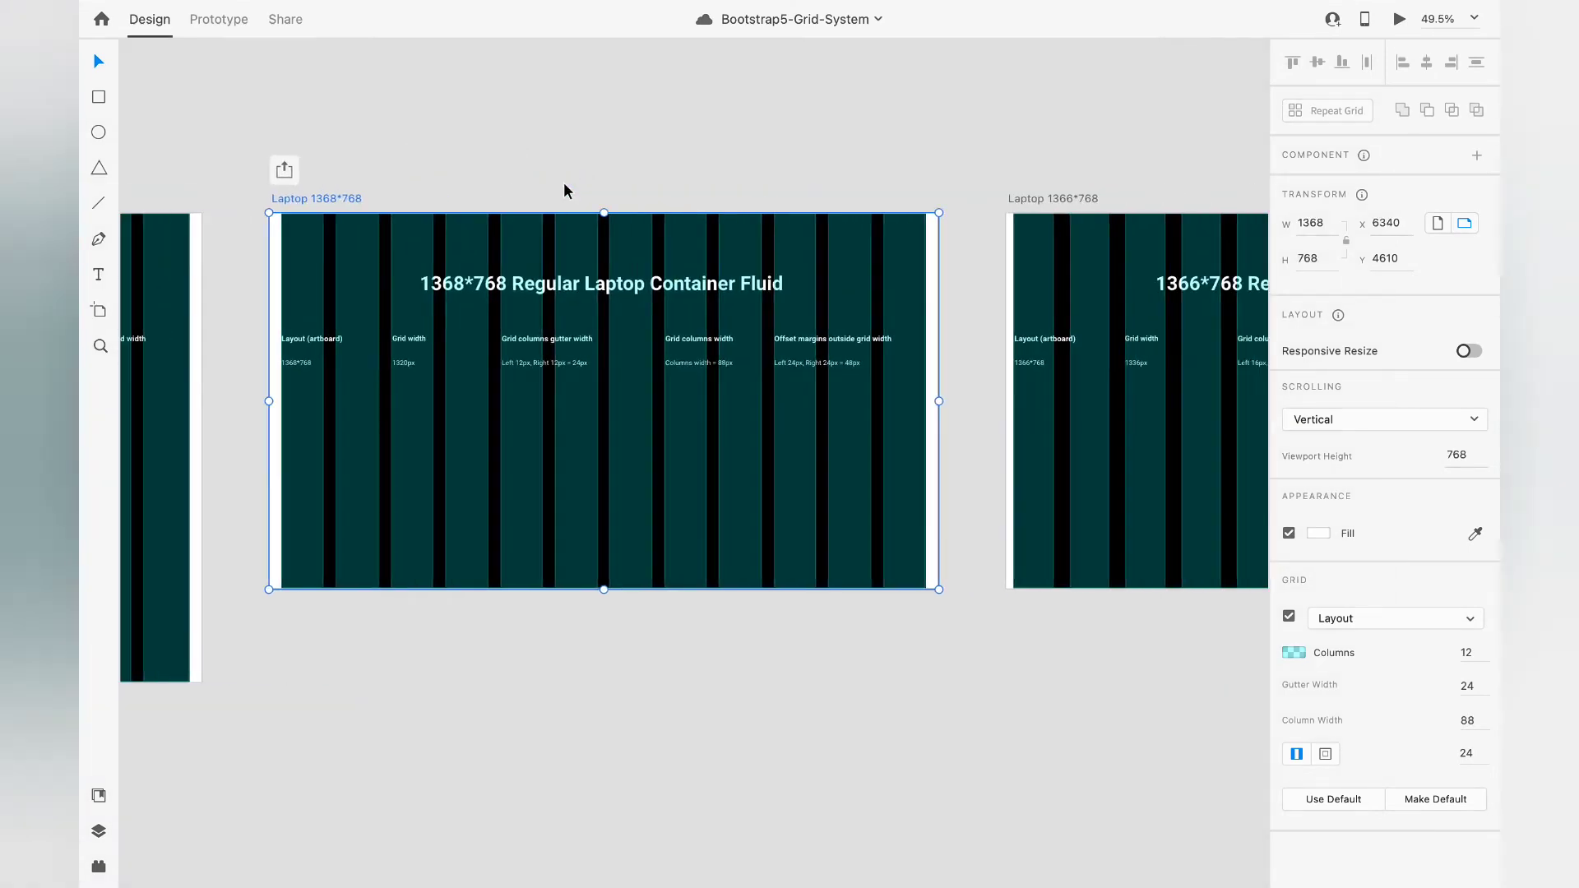
{"action": "left_click", "coordinate": [824, 192]}
{"action": "scroll", "coordinate": [823, 194], "scroll_direction": "right", "scroll_amount": 15}
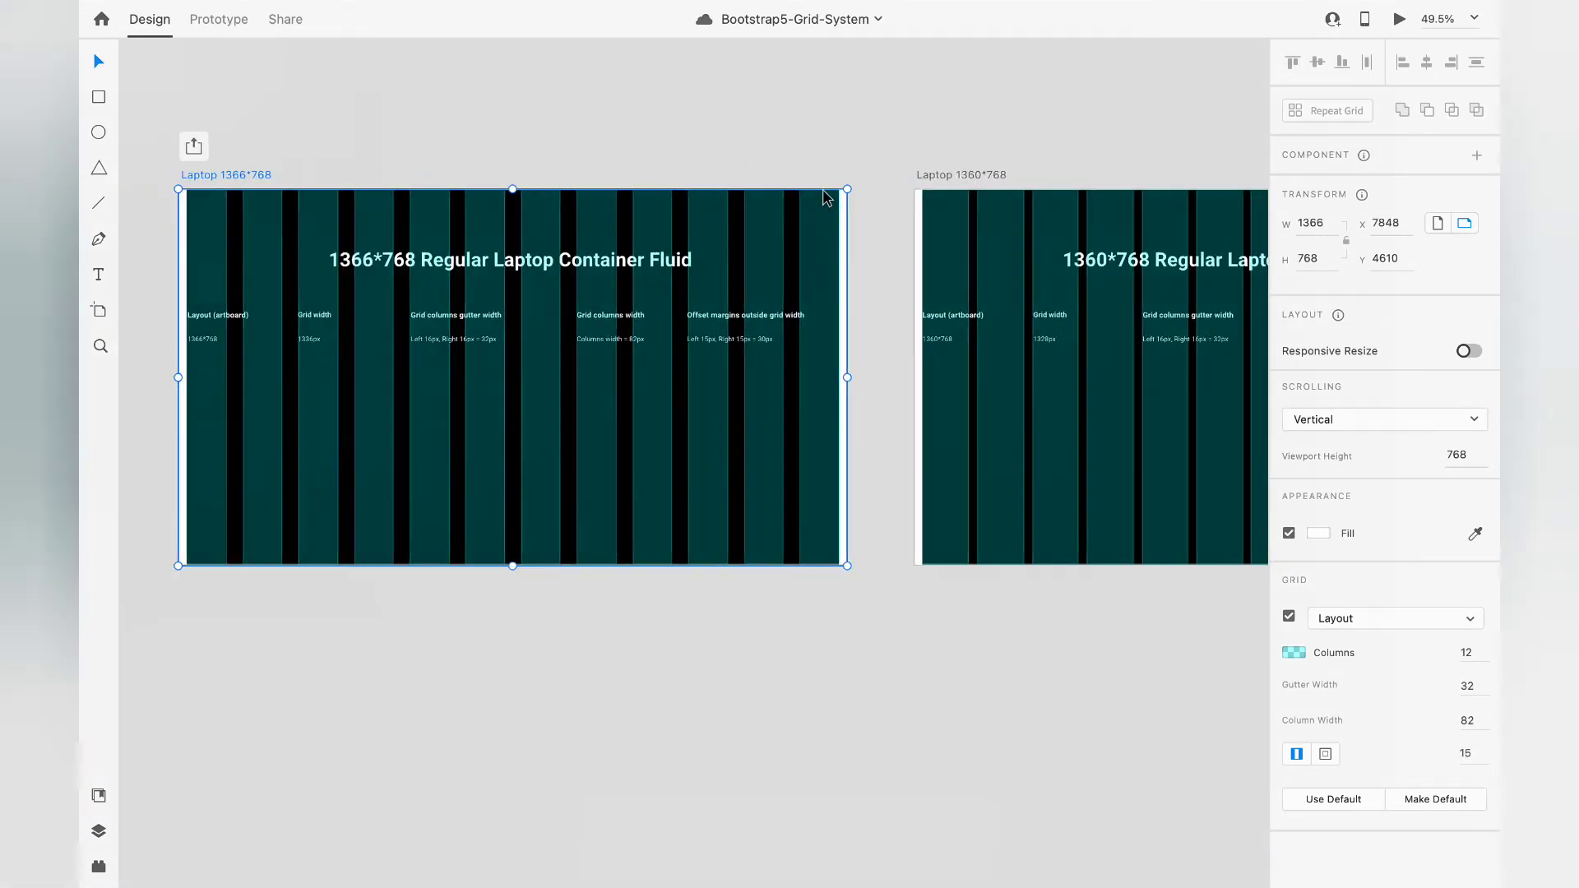
{"action": "left_click", "coordinate": [811, 189]}
{"action": "scroll", "coordinate": [811, 190], "scroll_direction": "right", "scroll_amount": 10}
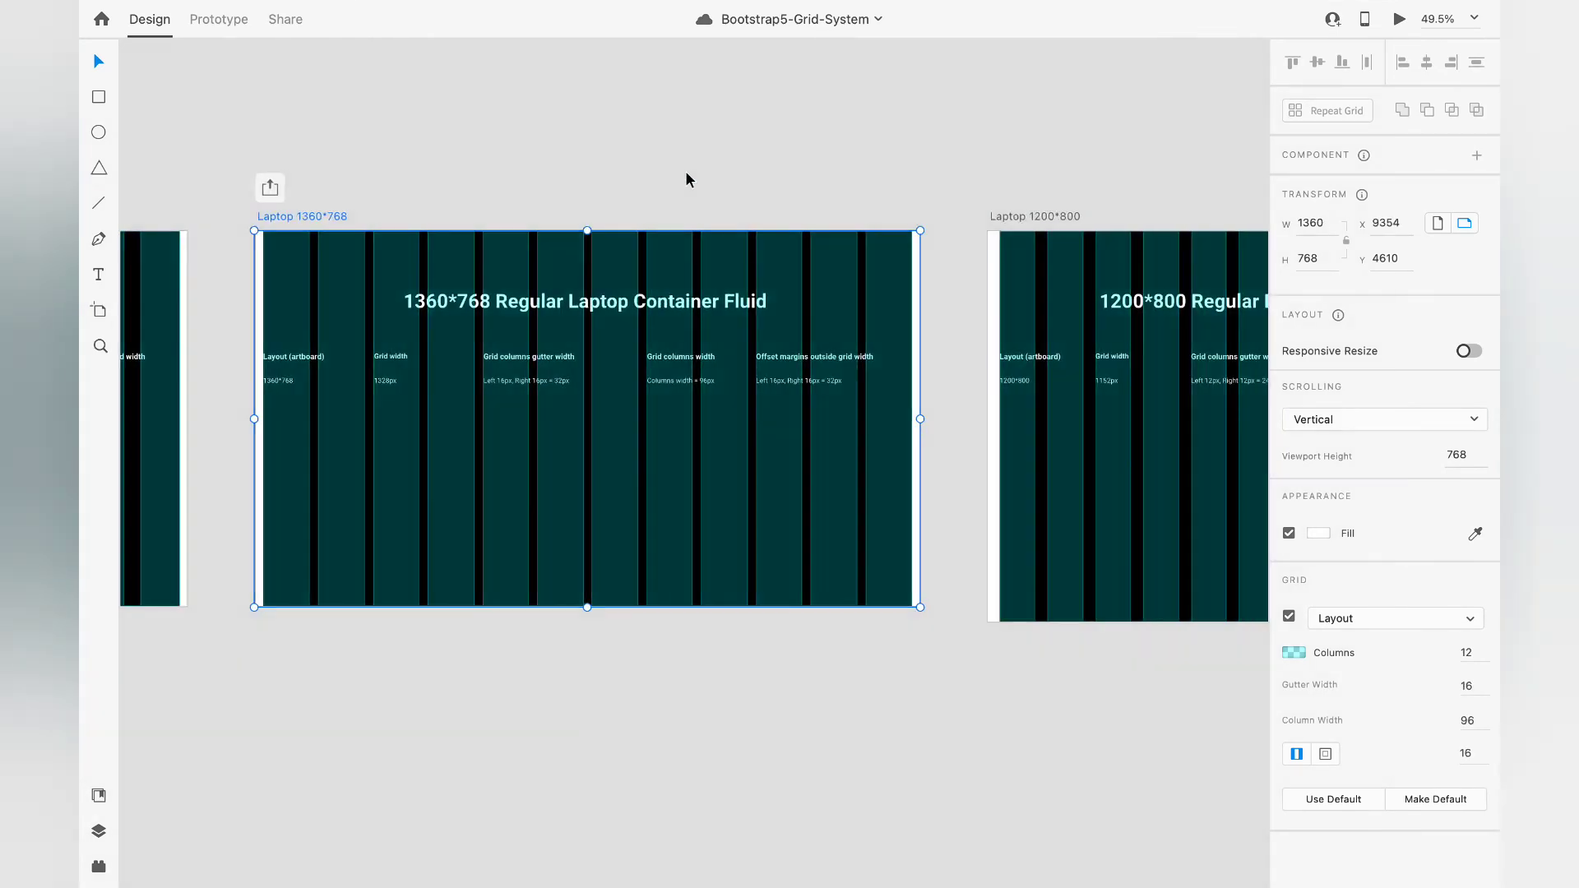
{"action": "left_click", "coordinate": [996, 217]}
{"action": "scroll", "coordinate": [995, 217], "scroll_direction": "right", "scroll_amount": 12}
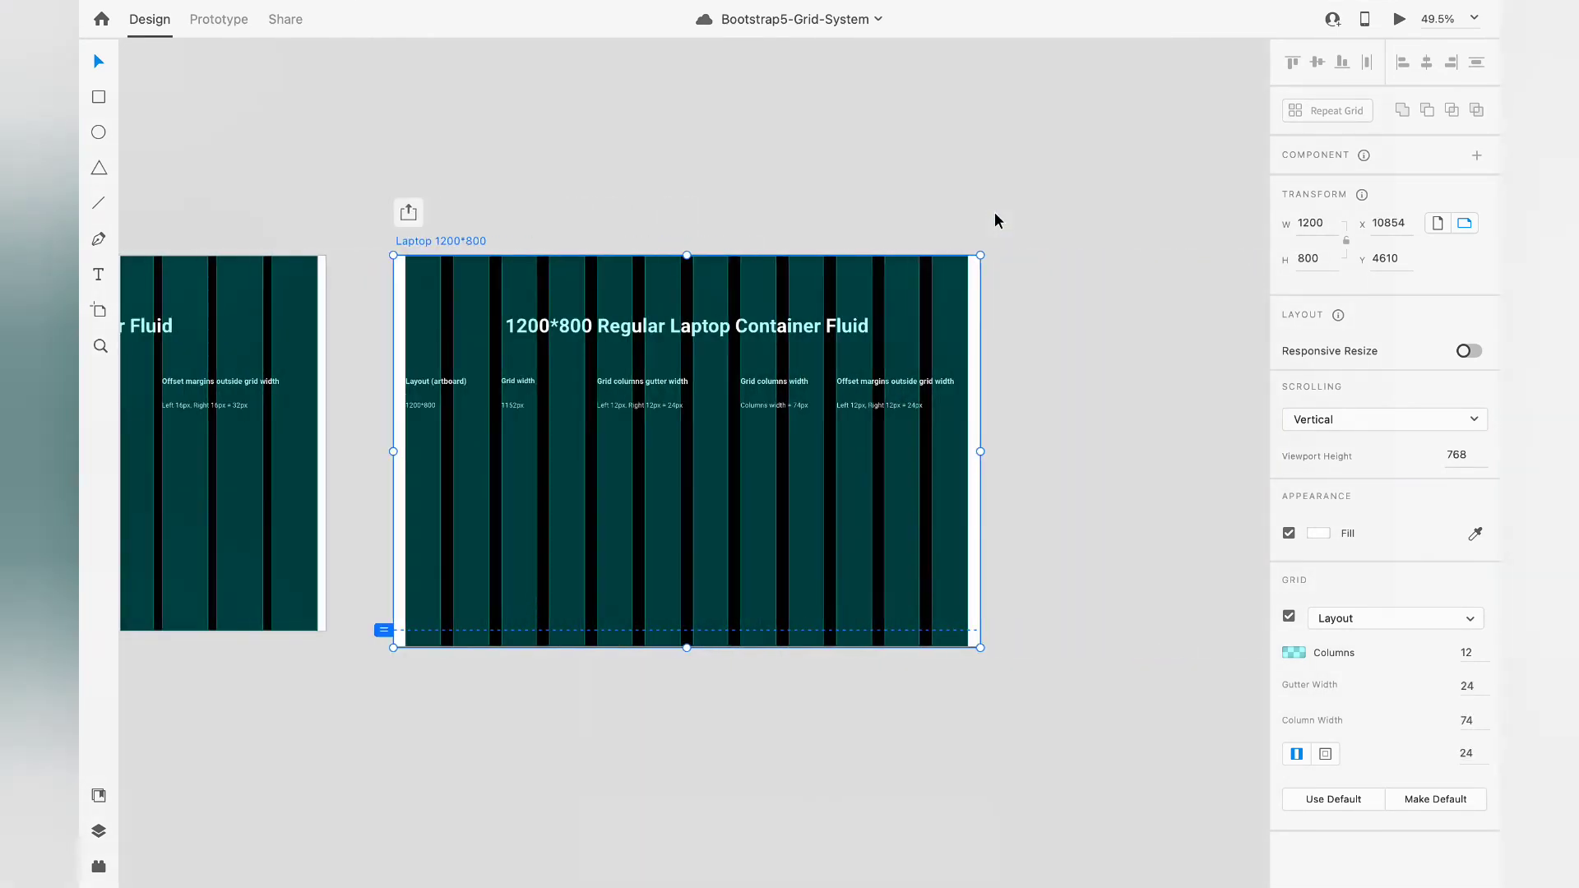
Look over the fluid and fixed-width container sections, ending at the Bootstrap5-Grid-System cover artboard
{"action": "scroll", "coordinate": [976, 247], "scroll_direction": "down", "scroll_amount": 2}
{"action": "scroll", "coordinate": [974, 247], "scroll_direction": "left", "scroll_amount": 17}
{"action": "scroll", "coordinate": [974, 243], "scroll_direction": "left", "scroll_amount": 6}
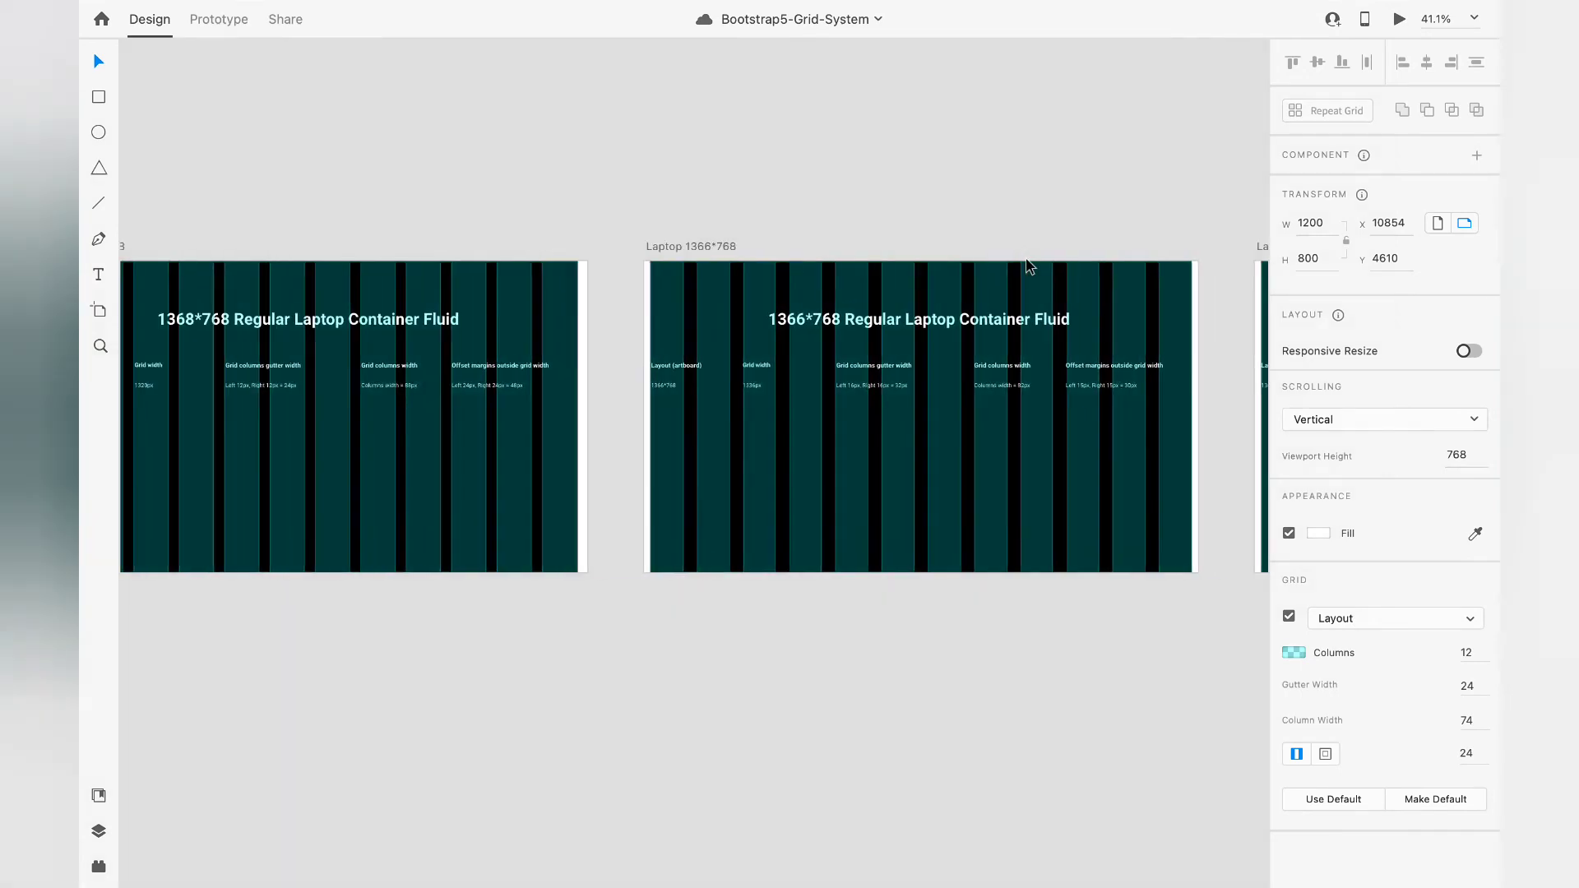
{"action": "scroll", "coordinate": [1033, 274], "scroll_direction": "down", "scroll_amount": 3}
{"action": "scroll", "coordinate": [1034, 283], "scroll_direction": "down", "scroll_amount": 3}
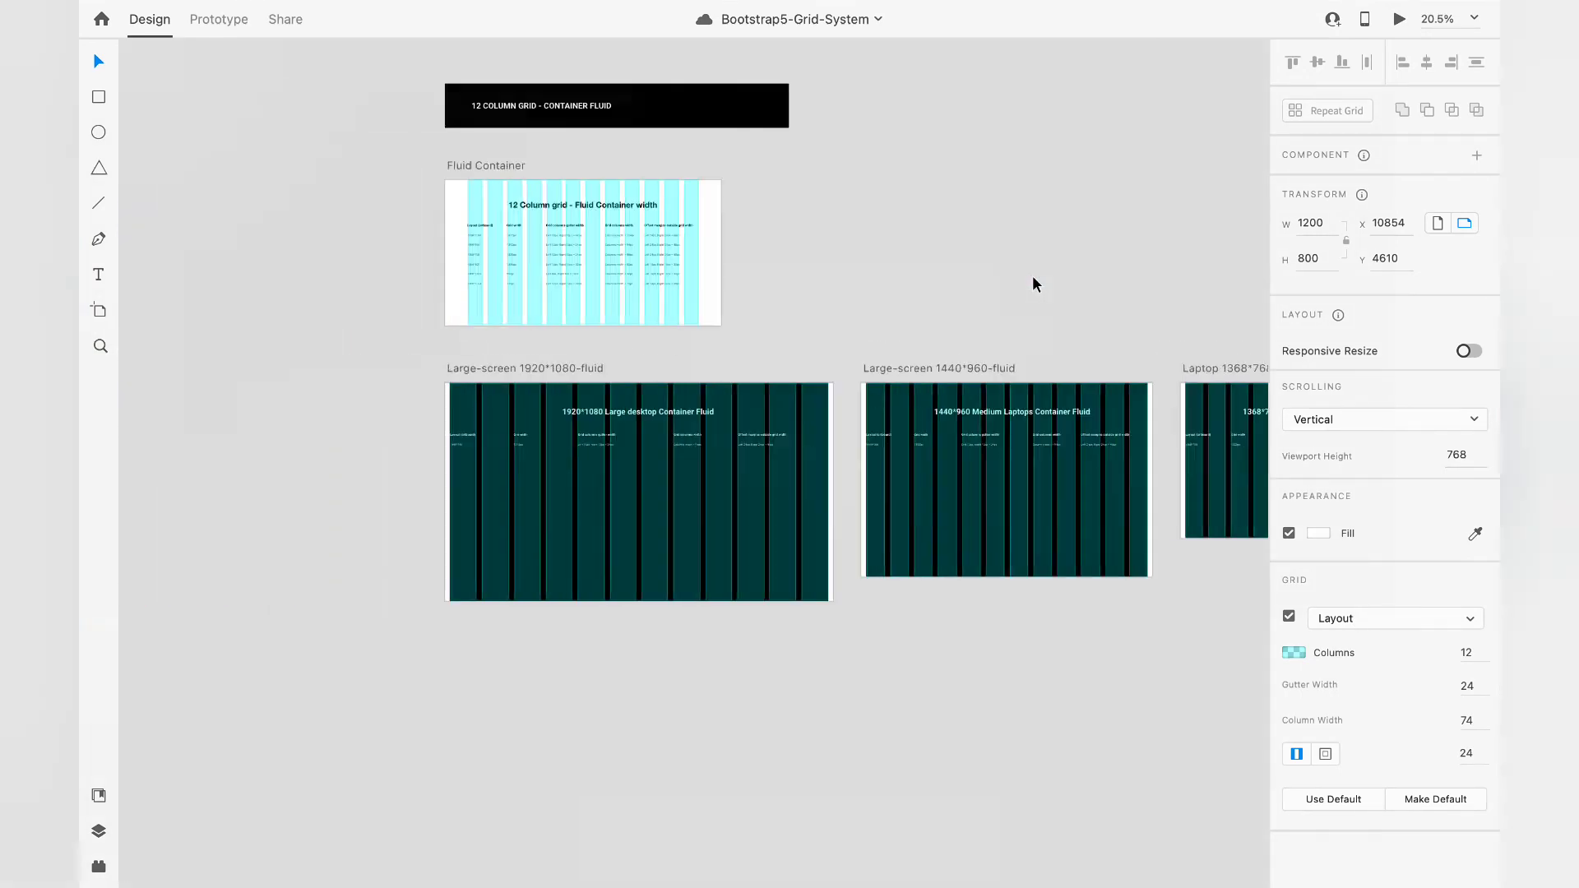
{"action": "scroll", "coordinate": [1034, 283], "scroll_direction": "left", "scroll_amount": 5}
{"action": "scroll", "coordinate": [1034, 284], "scroll_direction": "down", "scroll_amount": 4}
{"action": "scroll", "coordinate": [1035, 283], "scroll_direction": "up", "scroll_amount": 1}
{"action": "scroll", "coordinate": [1033, 283], "scroll_direction": "up", "scroll_amount": 6}
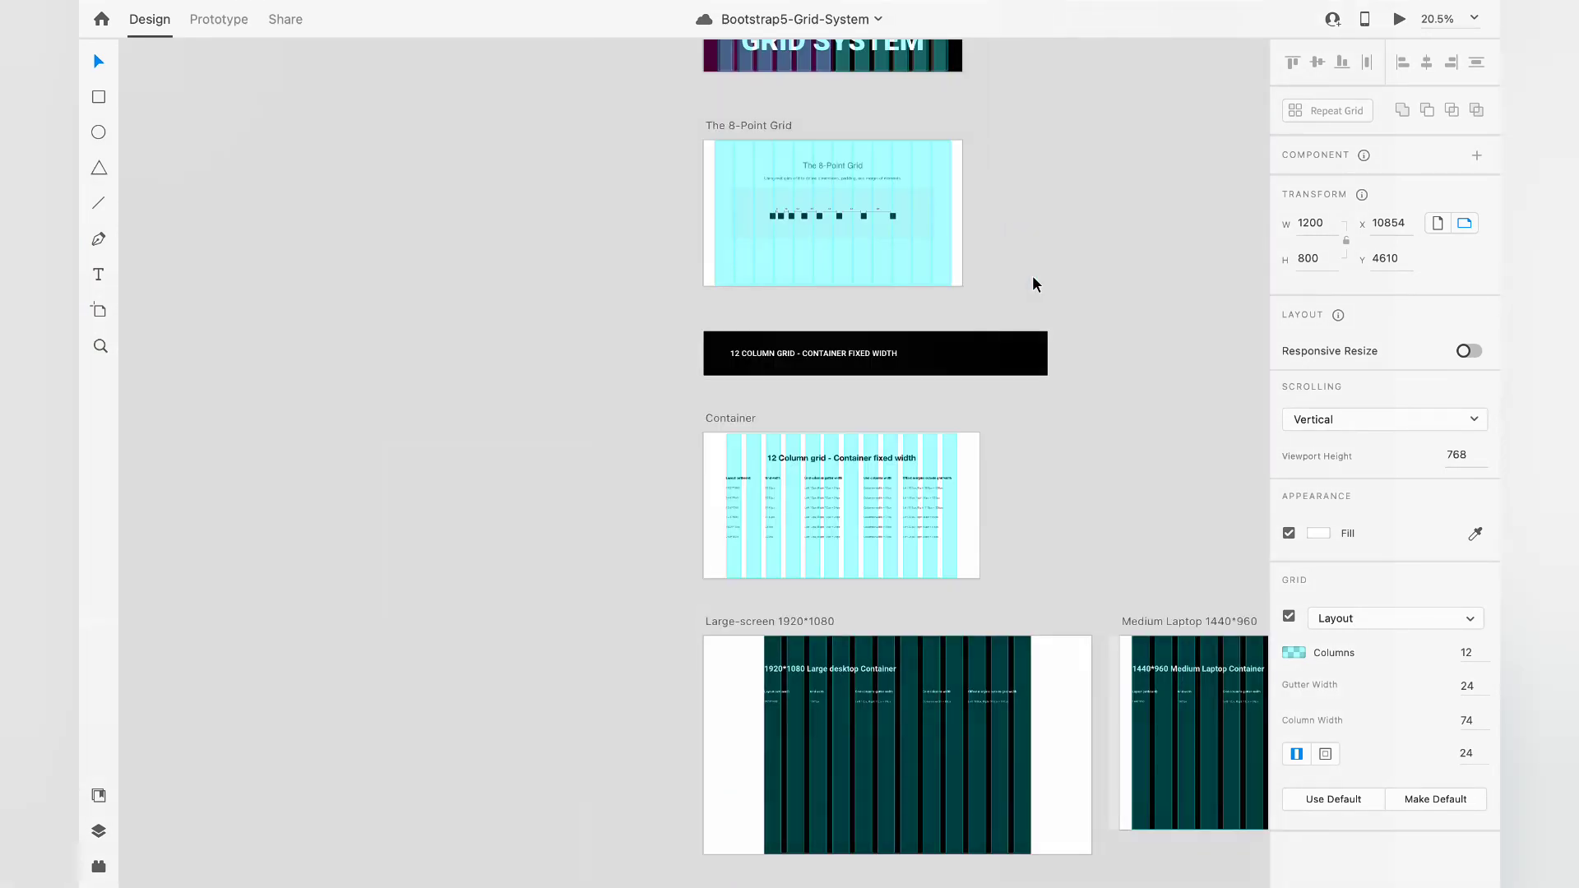
{"action": "scroll", "coordinate": [923, 281], "scroll_direction": "up", "scroll_amount": 5}
{"action": "key", "text": "ctrl+shift+apostrophe"}
{"action": "scroll", "coordinate": [922, 277], "scroll_direction": "up", "scroll_amount": 2}
{"action": "scroll", "coordinate": [921, 277], "scroll_direction": "left", "scroll_amount": 1}
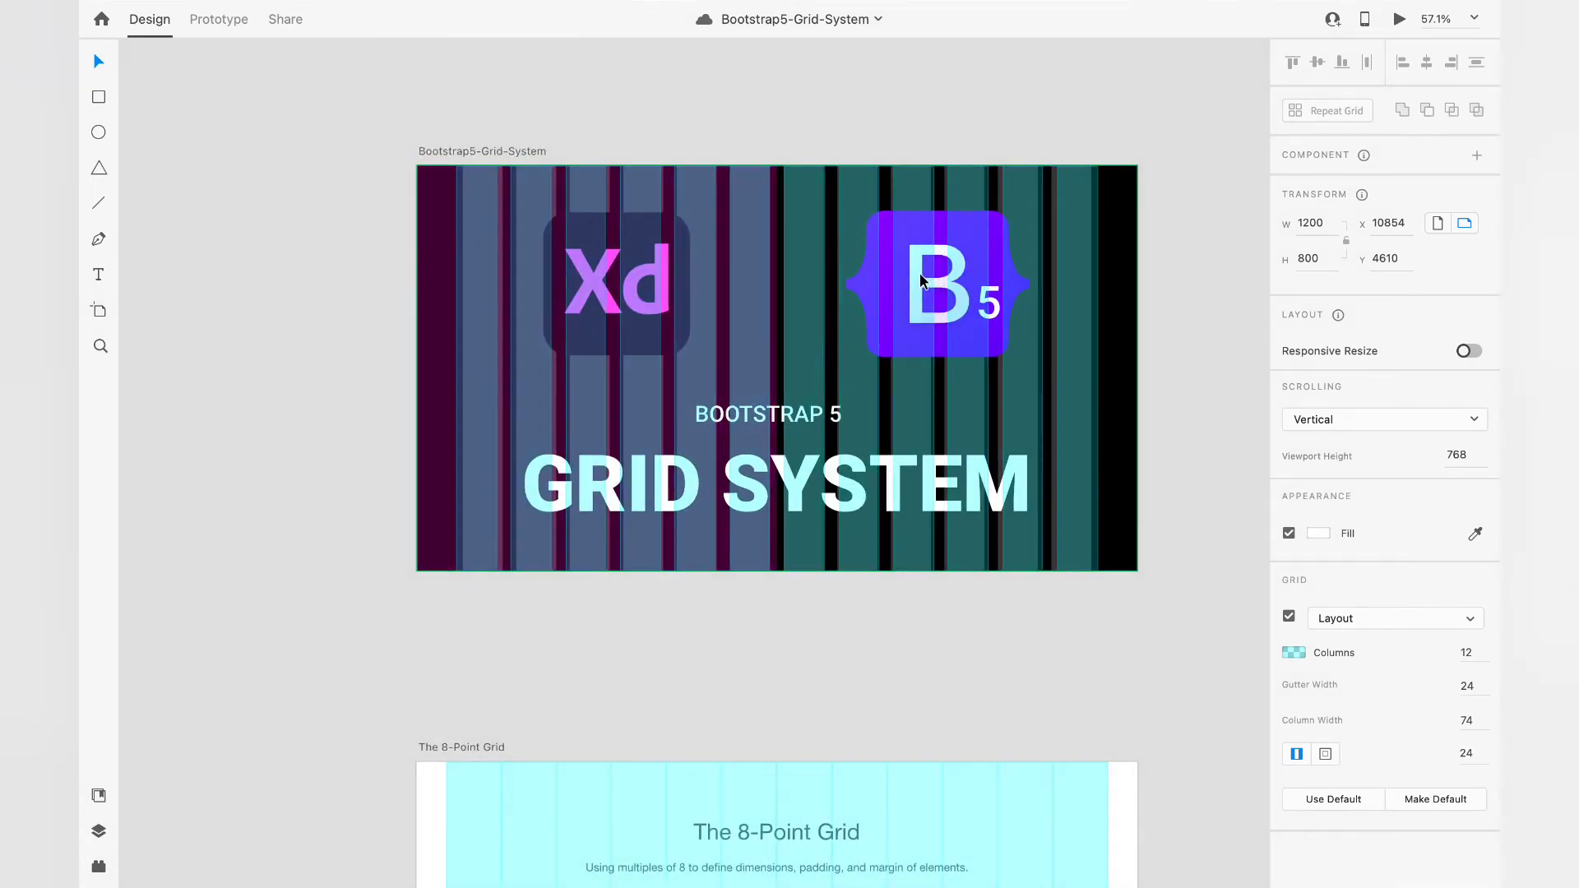
Examine the spacing examples on The 8-Point Grid artboard
{"action": "scroll", "coordinate": [920, 276], "scroll_direction": "down", "scroll_amount": 8}
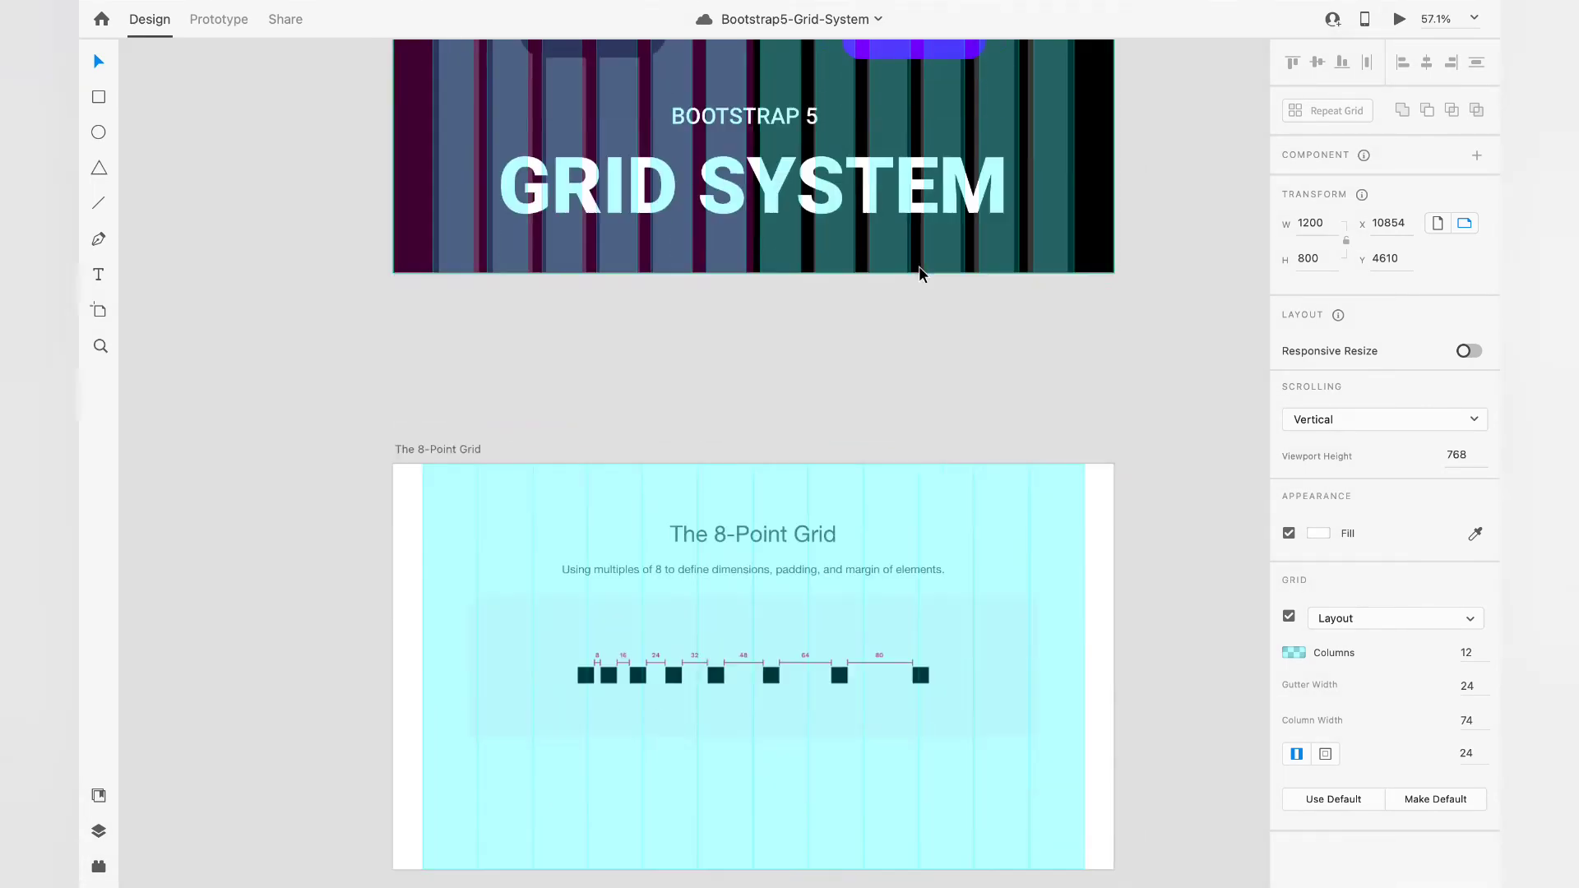
{"action": "scroll", "coordinate": [920, 273], "scroll_direction": "right", "scroll_amount": 1}
{"action": "scroll", "coordinate": [919, 267], "scroll_direction": "down", "scroll_amount": 1}
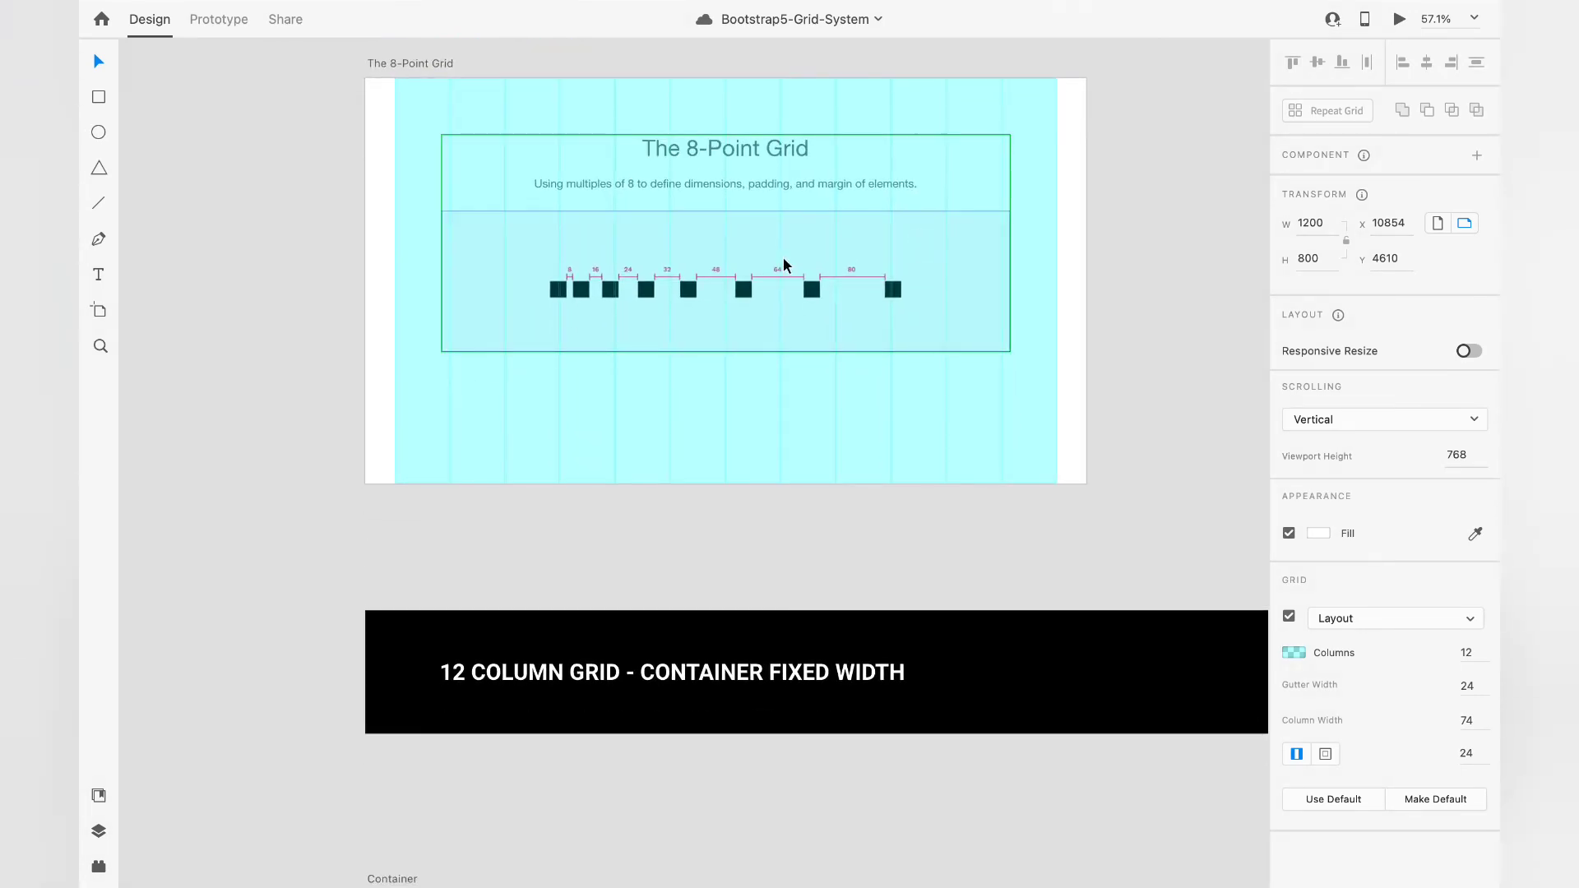
{"action": "scroll", "coordinate": [786, 265], "scroll_direction": "up", "scroll_amount": 5}
{"action": "scroll", "coordinate": [786, 265], "scroll_direction": "left", "scroll_amount": 1}
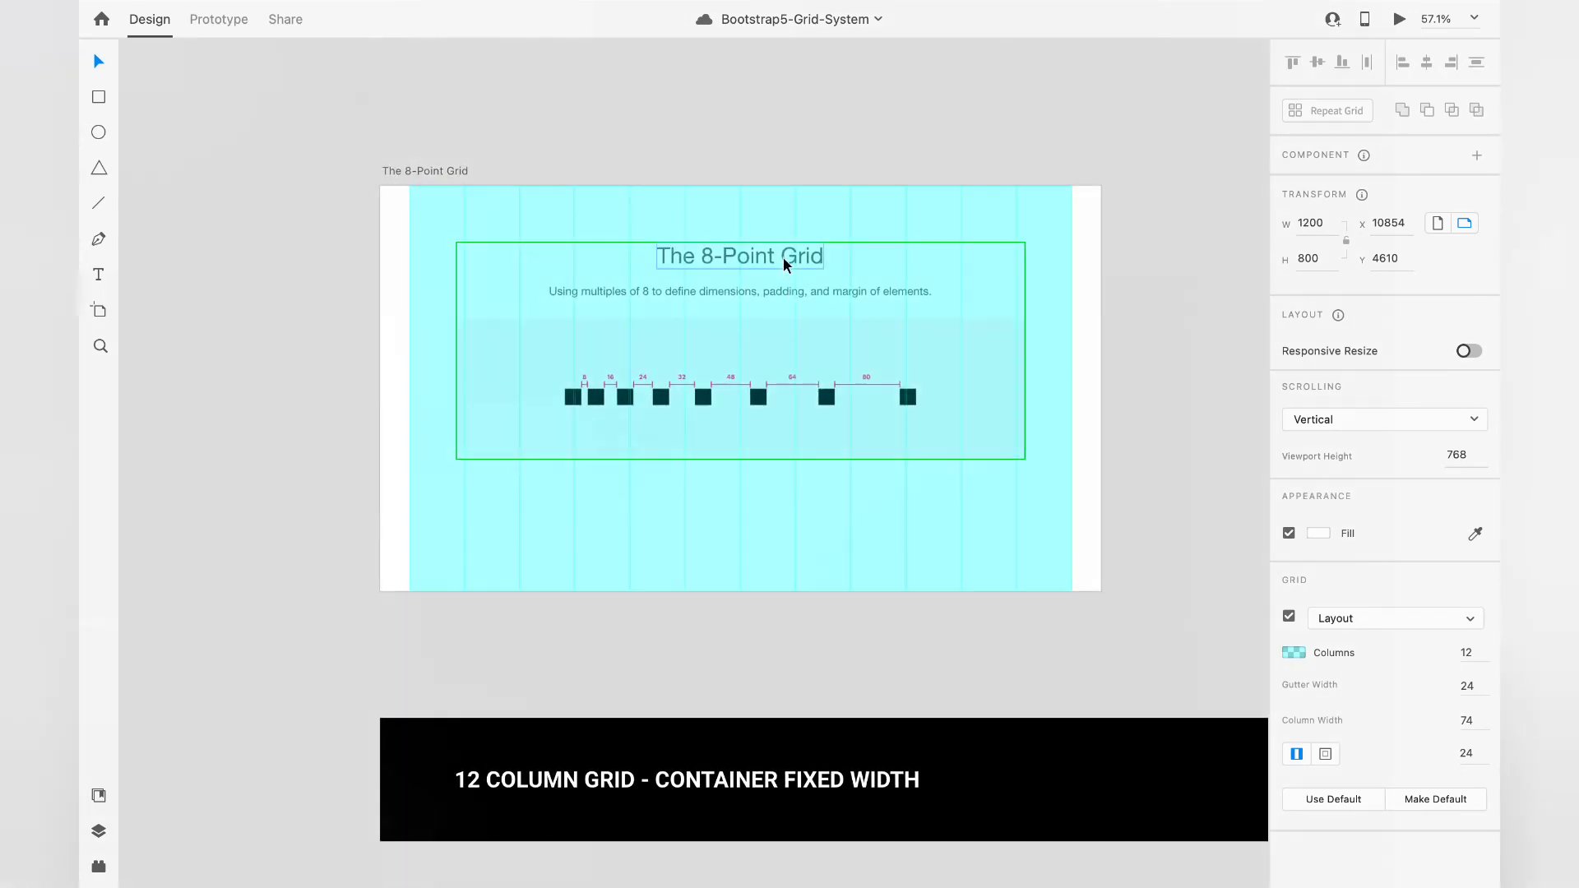
Examine the layout grid settings of The 8-Point Grid artboard
{"action": "left_click", "coordinate": [442, 175]}
{"action": "scroll", "coordinate": [658, 297], "scroll_direction": "down", "scroll_amount": 5}
{"action": "scroll", "coordinate": [658, 296], "scroll_direction": "right", "scroll_amount": 3}
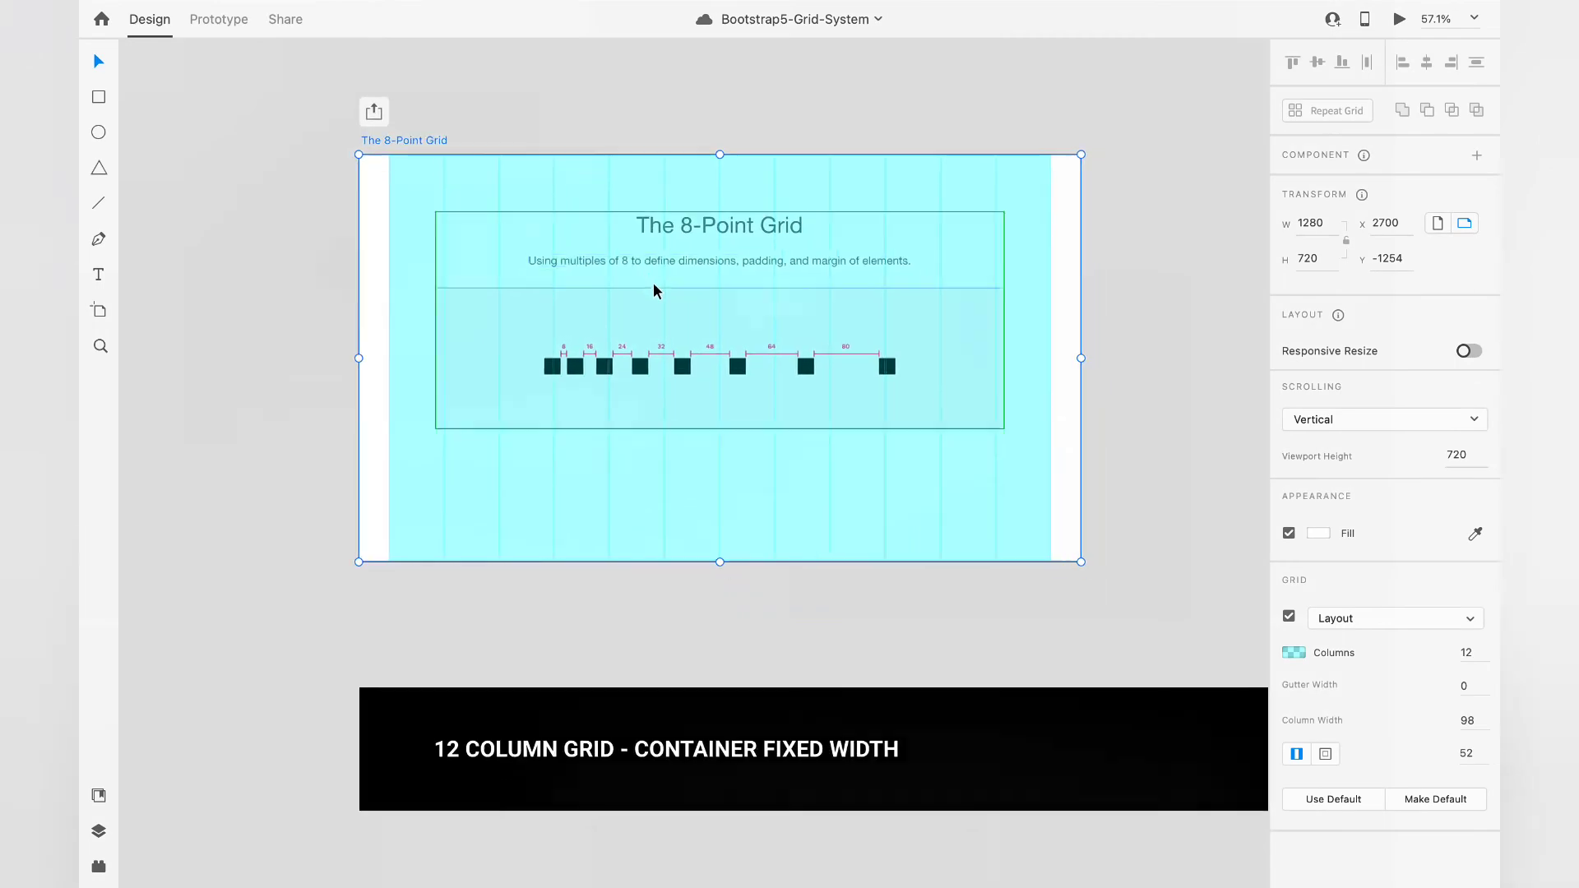
Examine the layout grid settings and column specifications of the fluid Laptop 1366*768 artboard
{"action": "scroll", "coordinate": [650, 284], "scroll_direction": "down", "scroll_amount": 5}
{"action": "scroll", "coordinate": [650, 281], "scroll_direction": "down", "scroll_amount": 10}
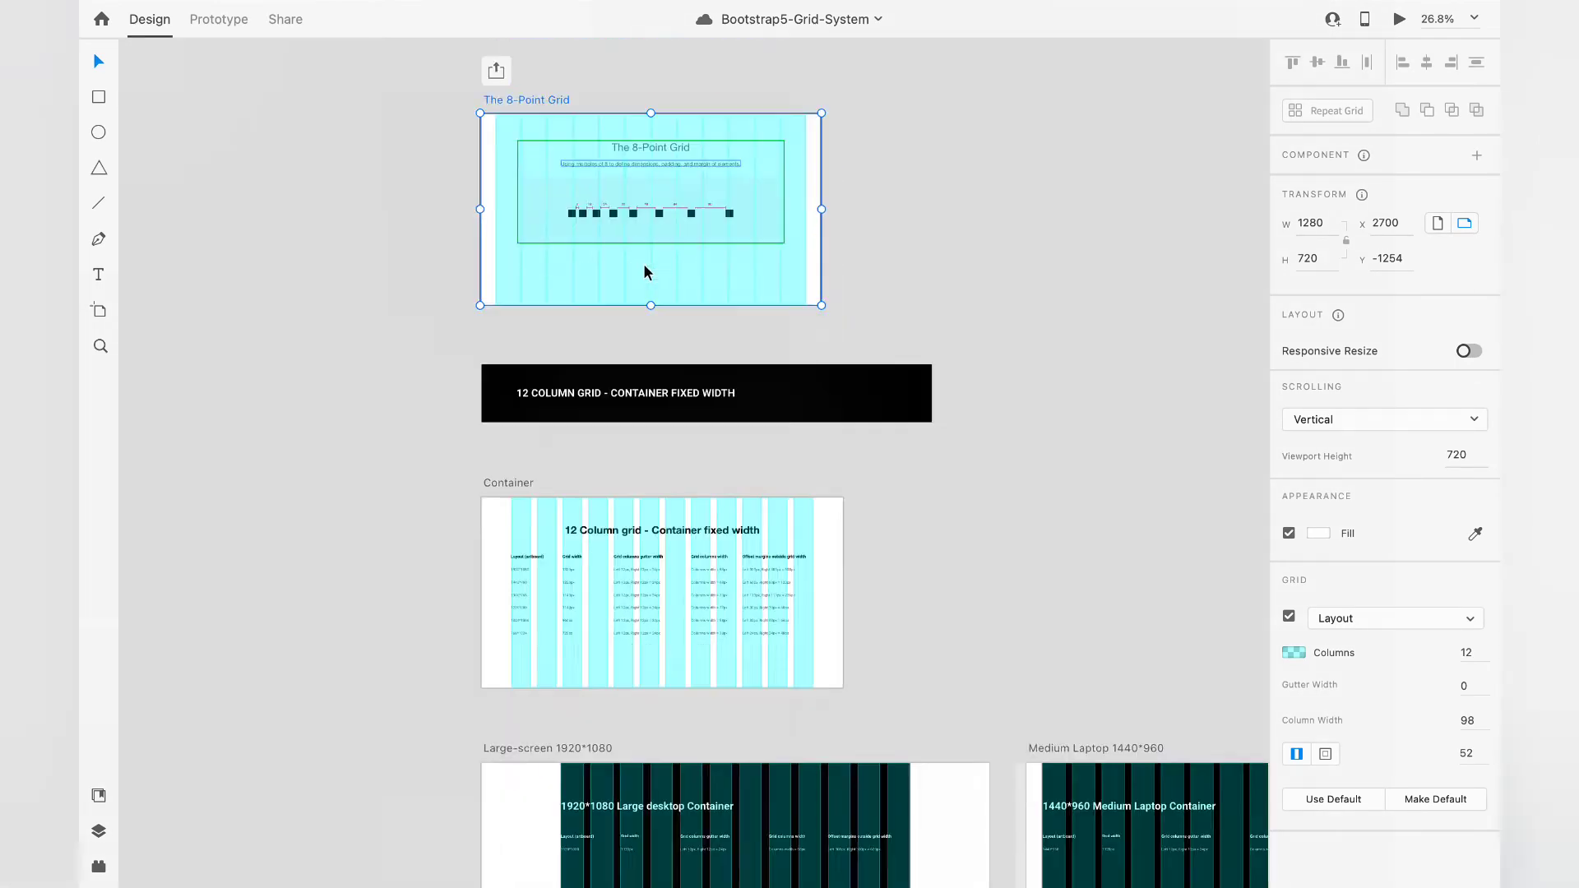
{"action": "scroll", "coordinate": [644, 272], "scroll_direction": "down", "scroll_amount": 10}
{"action": "scroll", "coordinate": [644, 272], "scroll_direction": "right", "scroll_amount": 8}
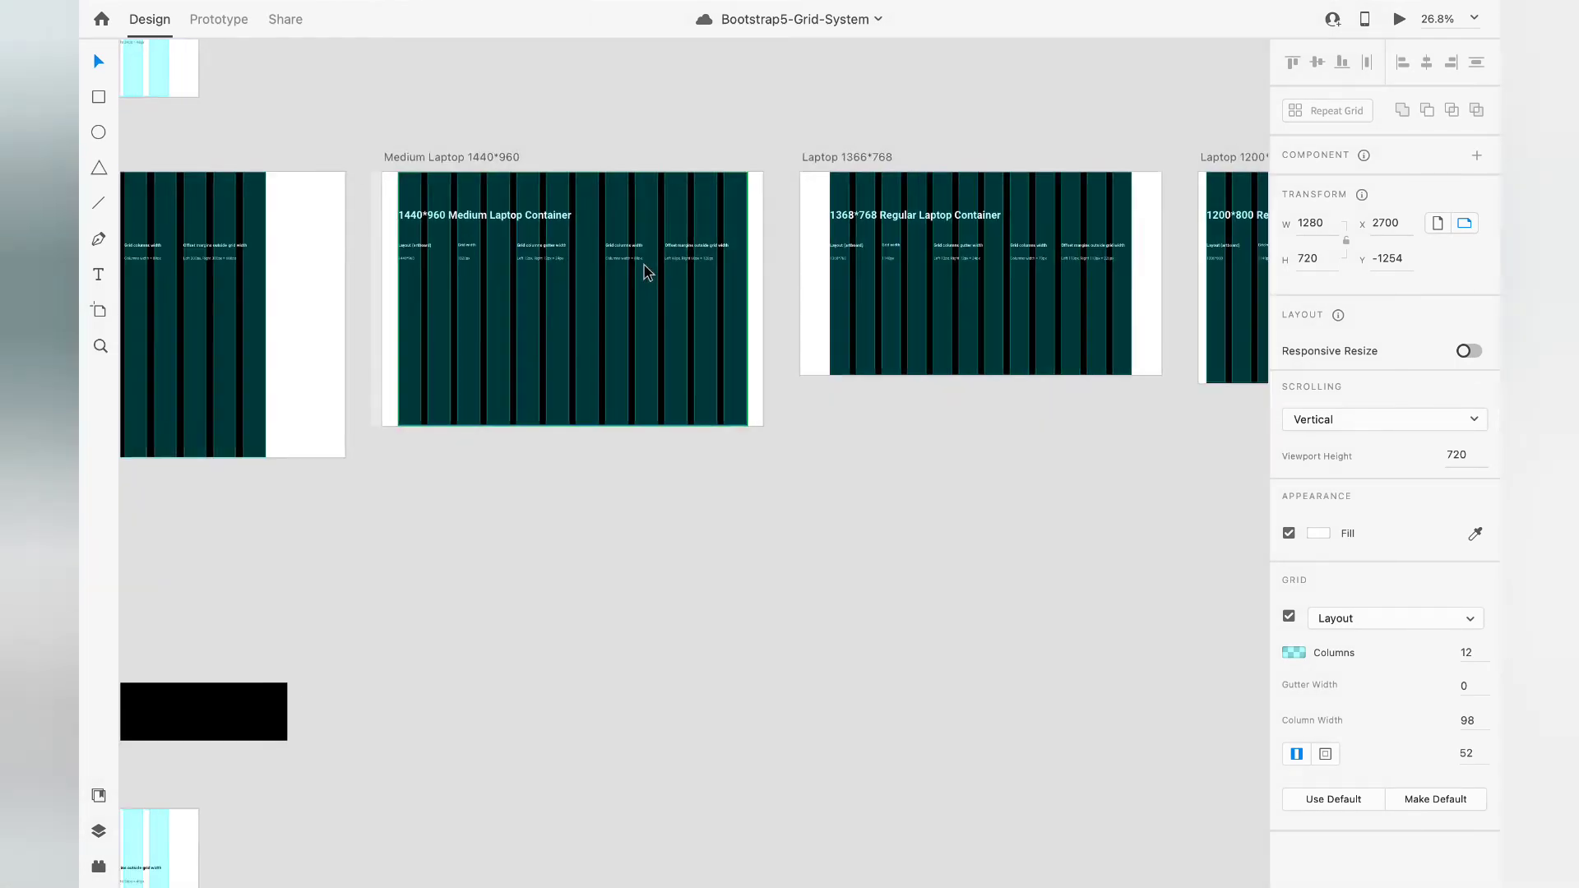
{"action": "scroll", "coordinate": [767, 288], "scroll_direction": "down", "scroll_amount": 5}
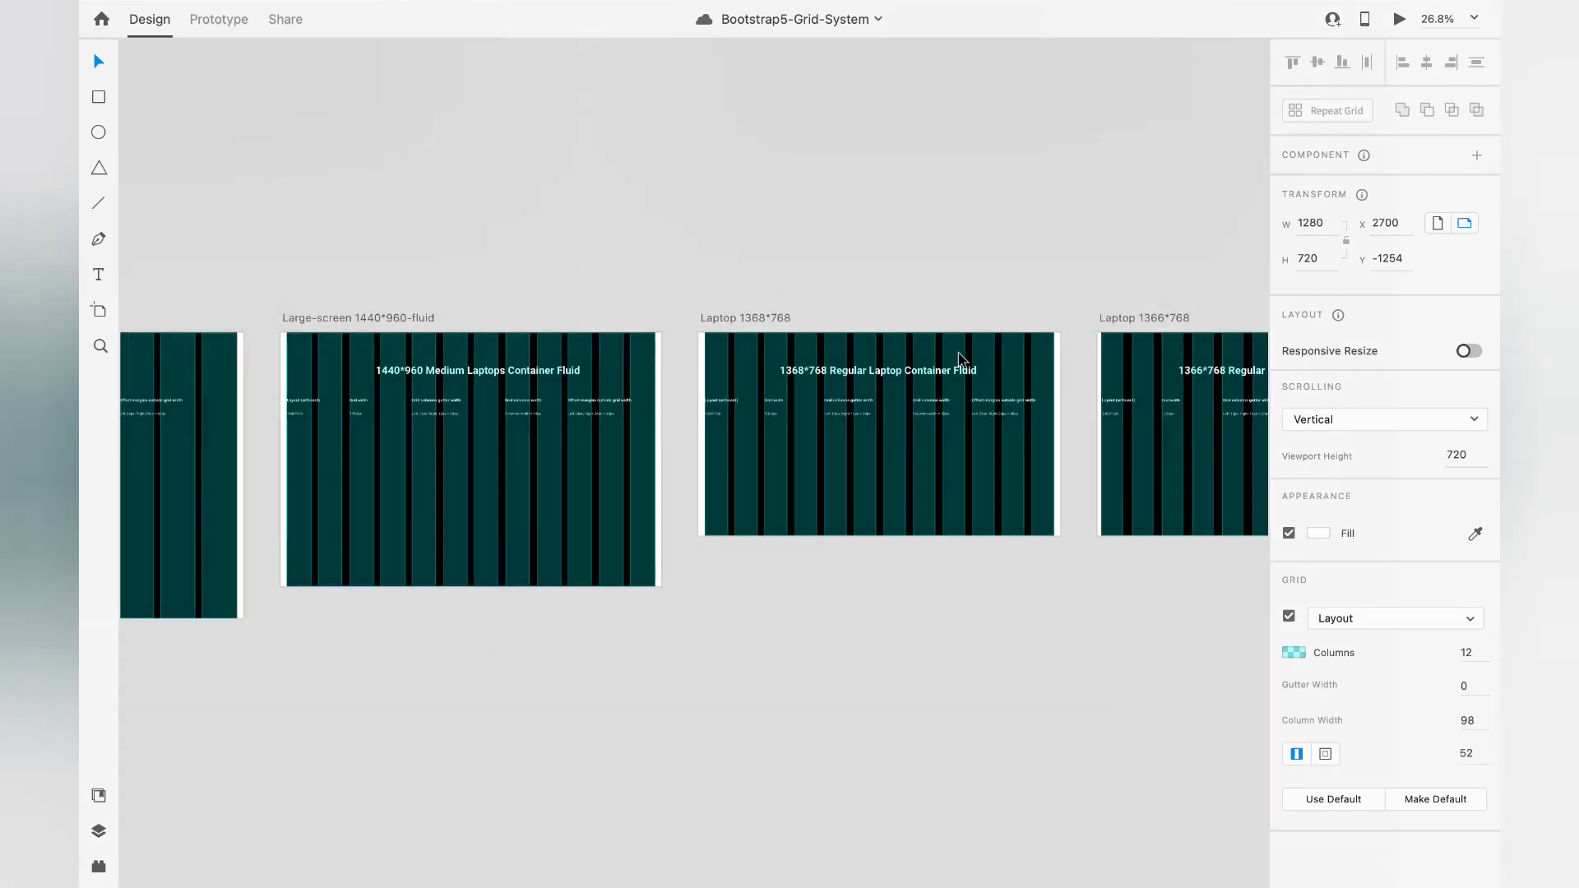
{"action": "scroll", "coordinate": [959, 356], "scroll_direction": "right", "scroll_amount": 8}
{"action": "scroll", "coordinate": [959, 357], "scroll_direction": "right", "scroll_amount": 2}
{"action": "scroll", "coordinate": [959, 358], "scroll_direction": "up", "scroll_amount": 1}
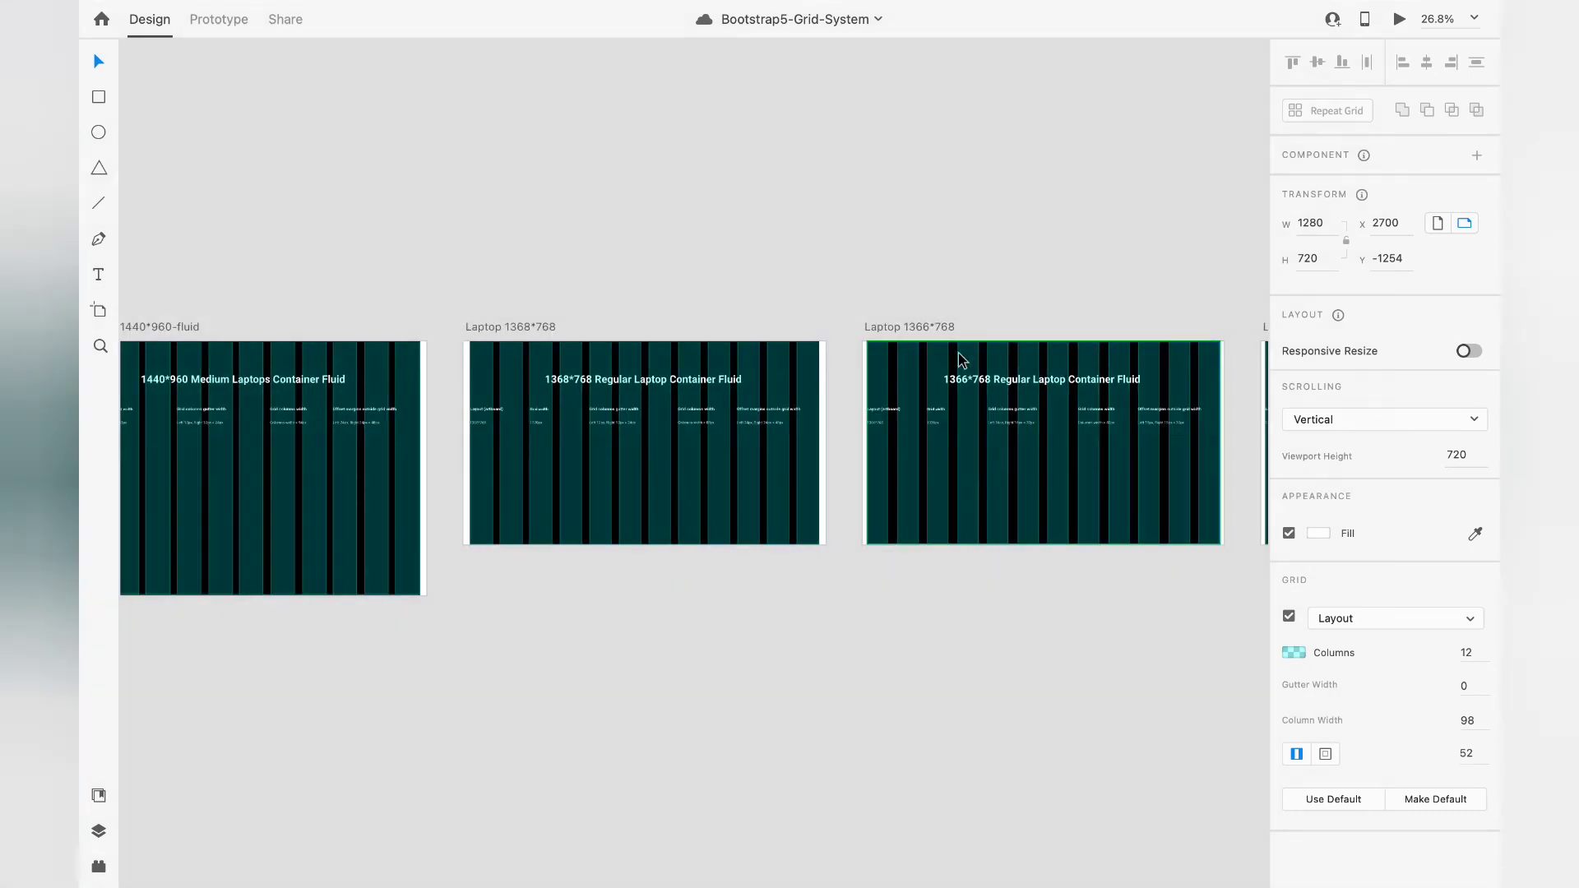
{"action": "left_click", "coordinate": [927, 337]}
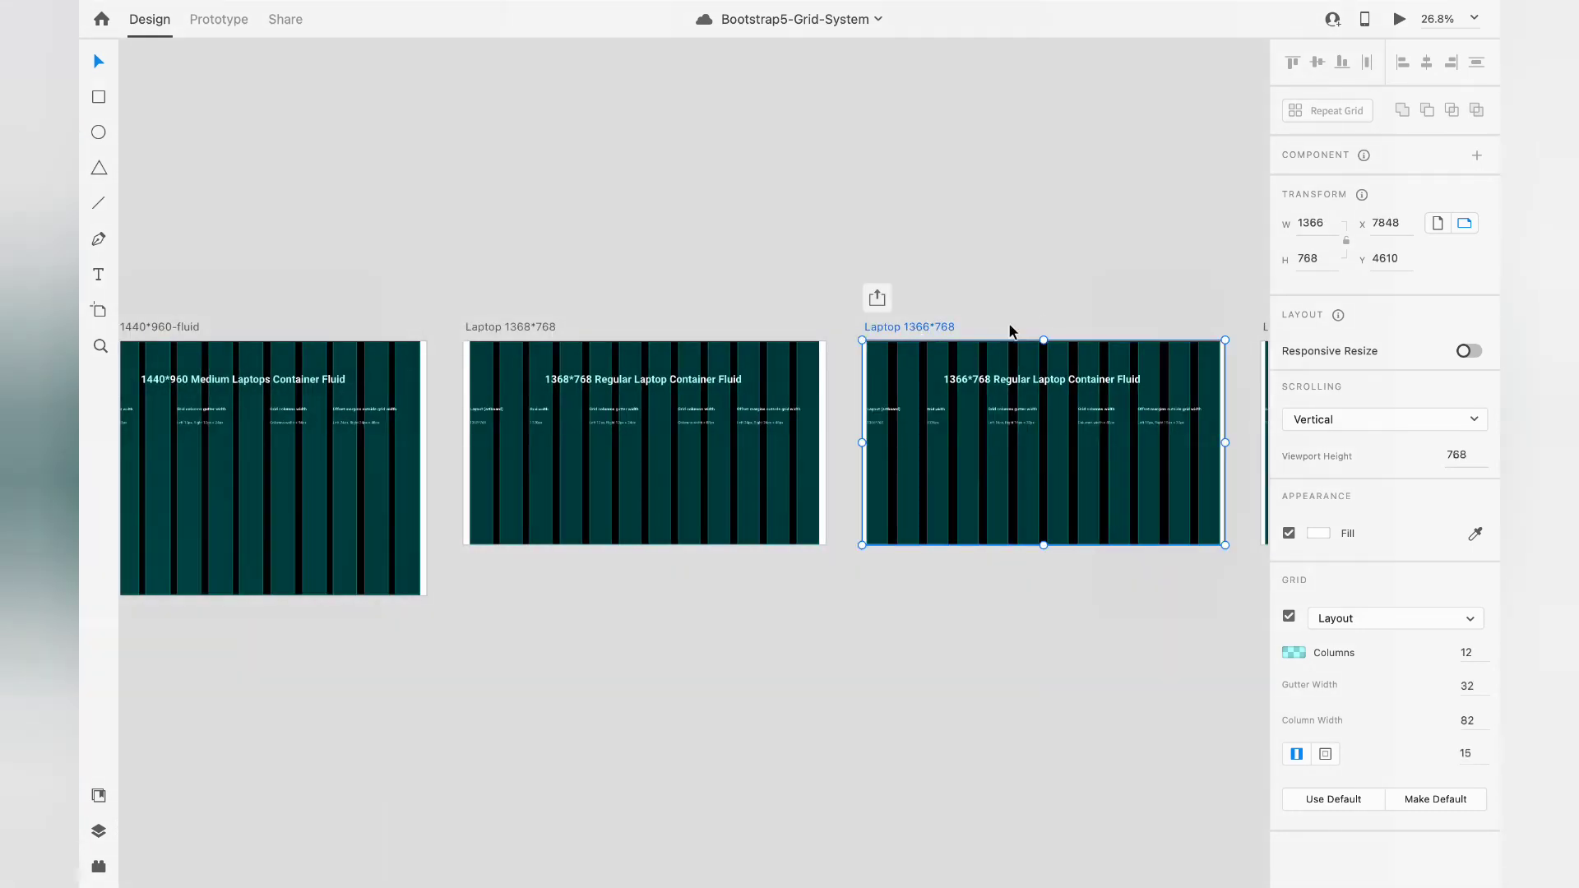
{"action": "key", "text": "ctrl+shift+apostrophe"}
{"action": "scroll", "coordinate": [1041, 308], "scroll_direction": "up", "scroll_amount": 4}
{"action": "key", "text": "ctrl+shift+apostrophe"}
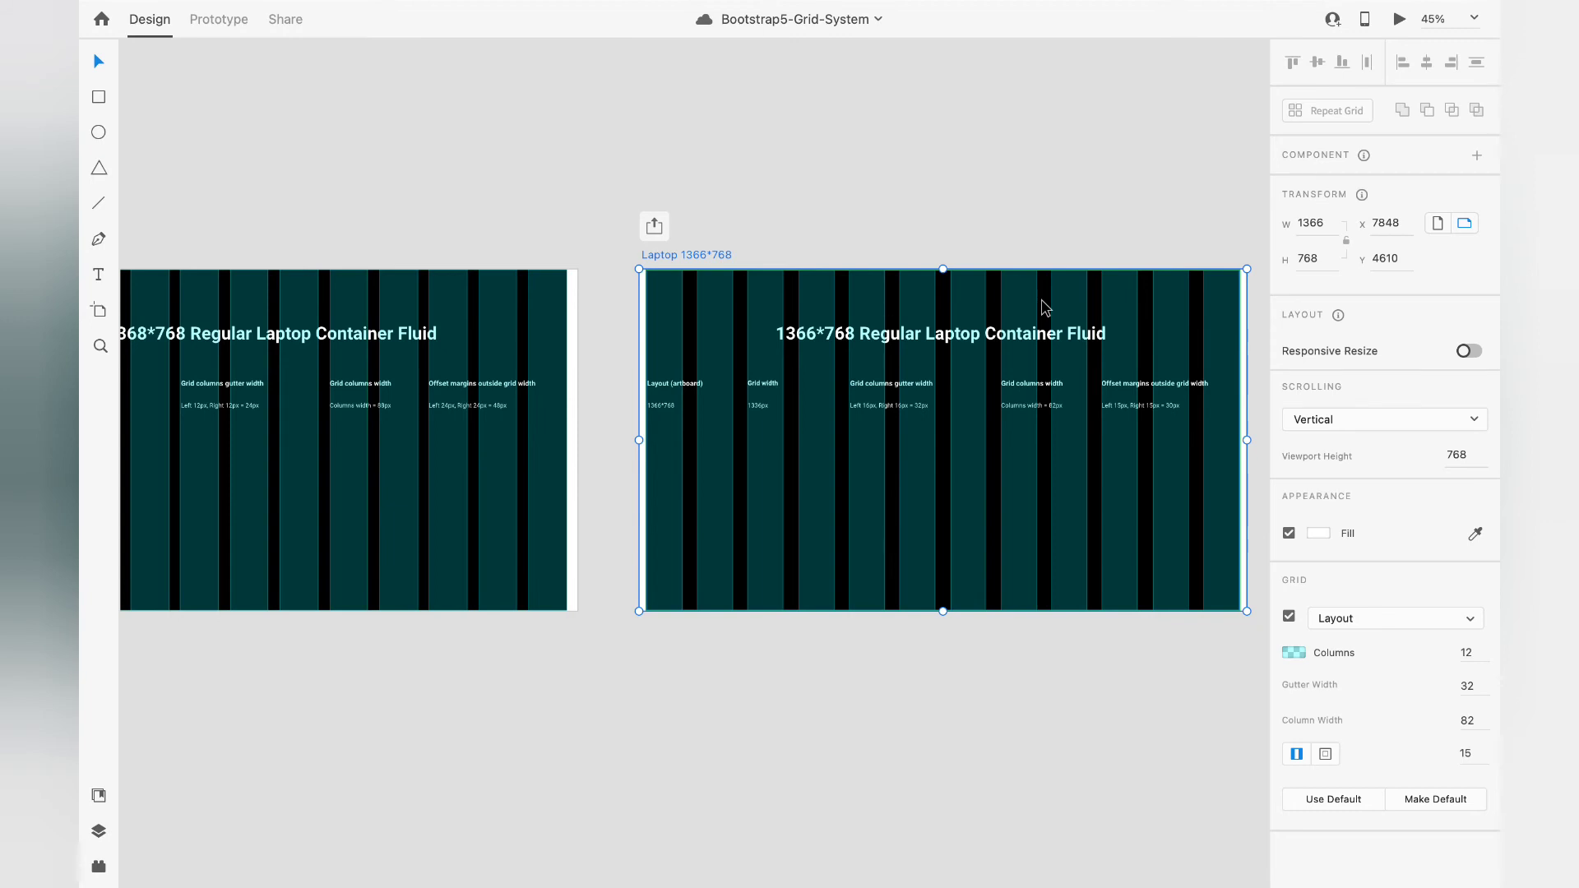
Compare the layout grid settings of the fluid Laptop 1368*768 artboard with those of the fluid Laptop 1366*768 artboard
{"action": "scroll", "coordinate": [1045, 307], "scroll_direction": "left", "scroll_amount": 10}
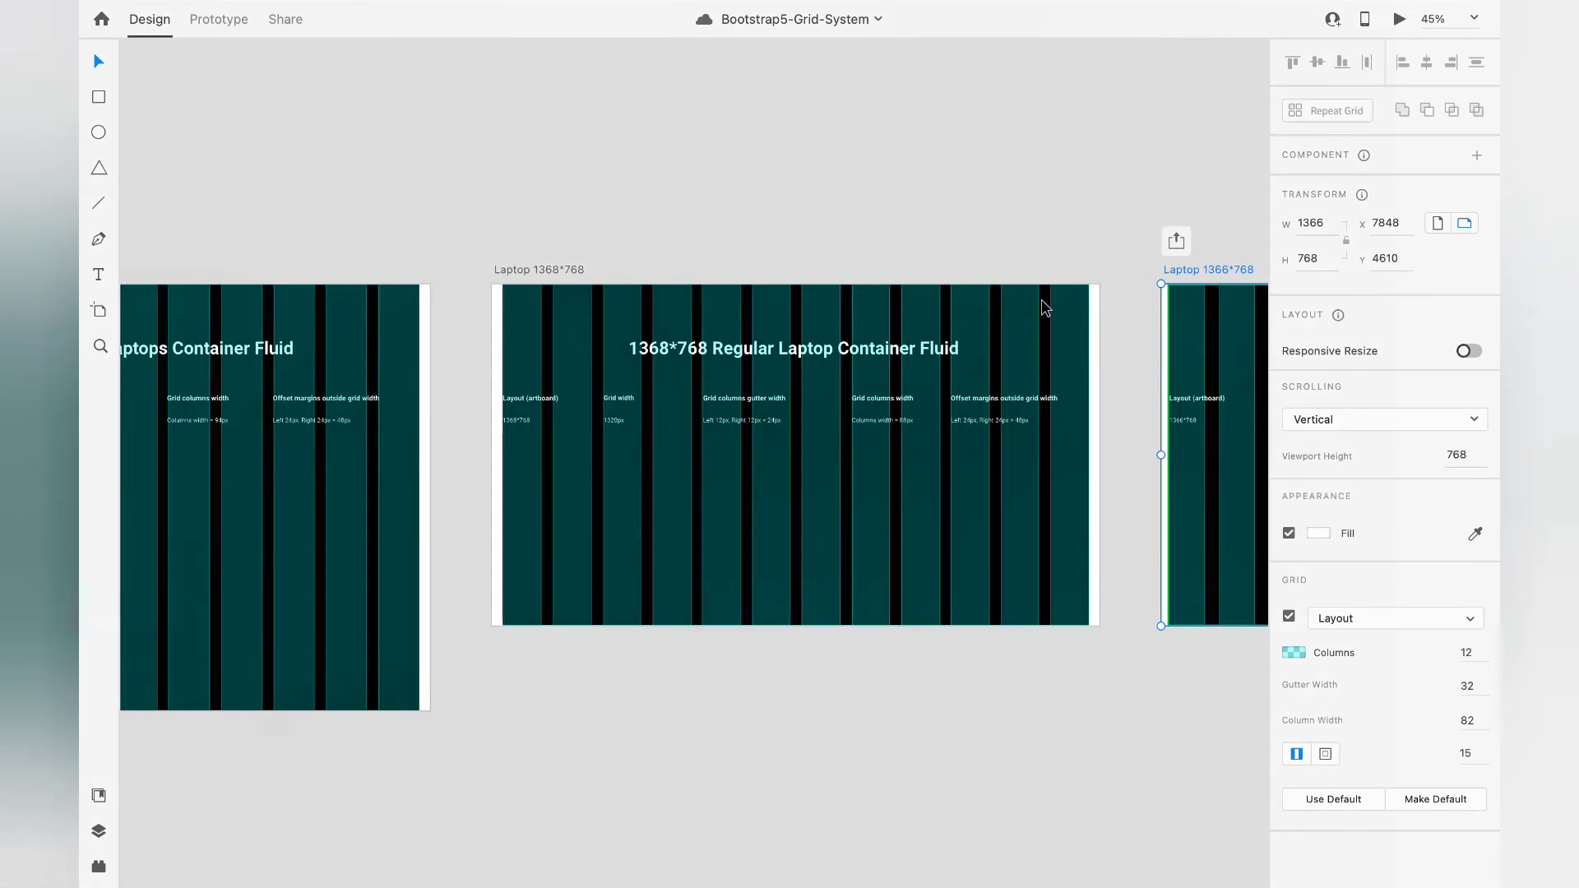
{"action": "left_click", "coordinate": [574, 270]}
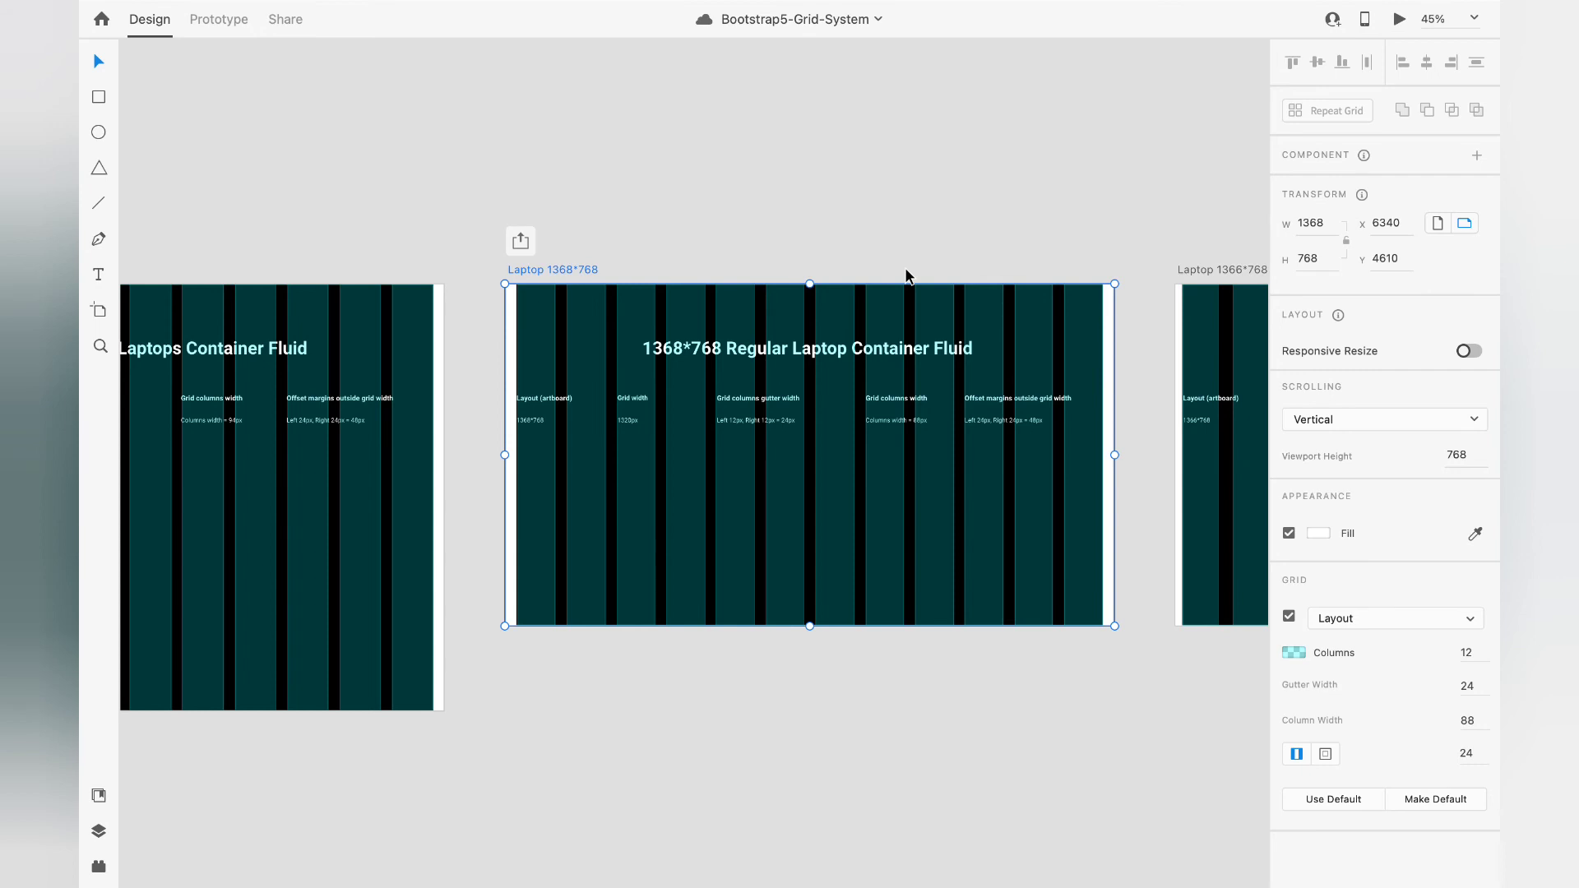
{"action": "scroll", "coordinate": [954, 239], "scroll_direction": "right", "scroll_amount": 5}
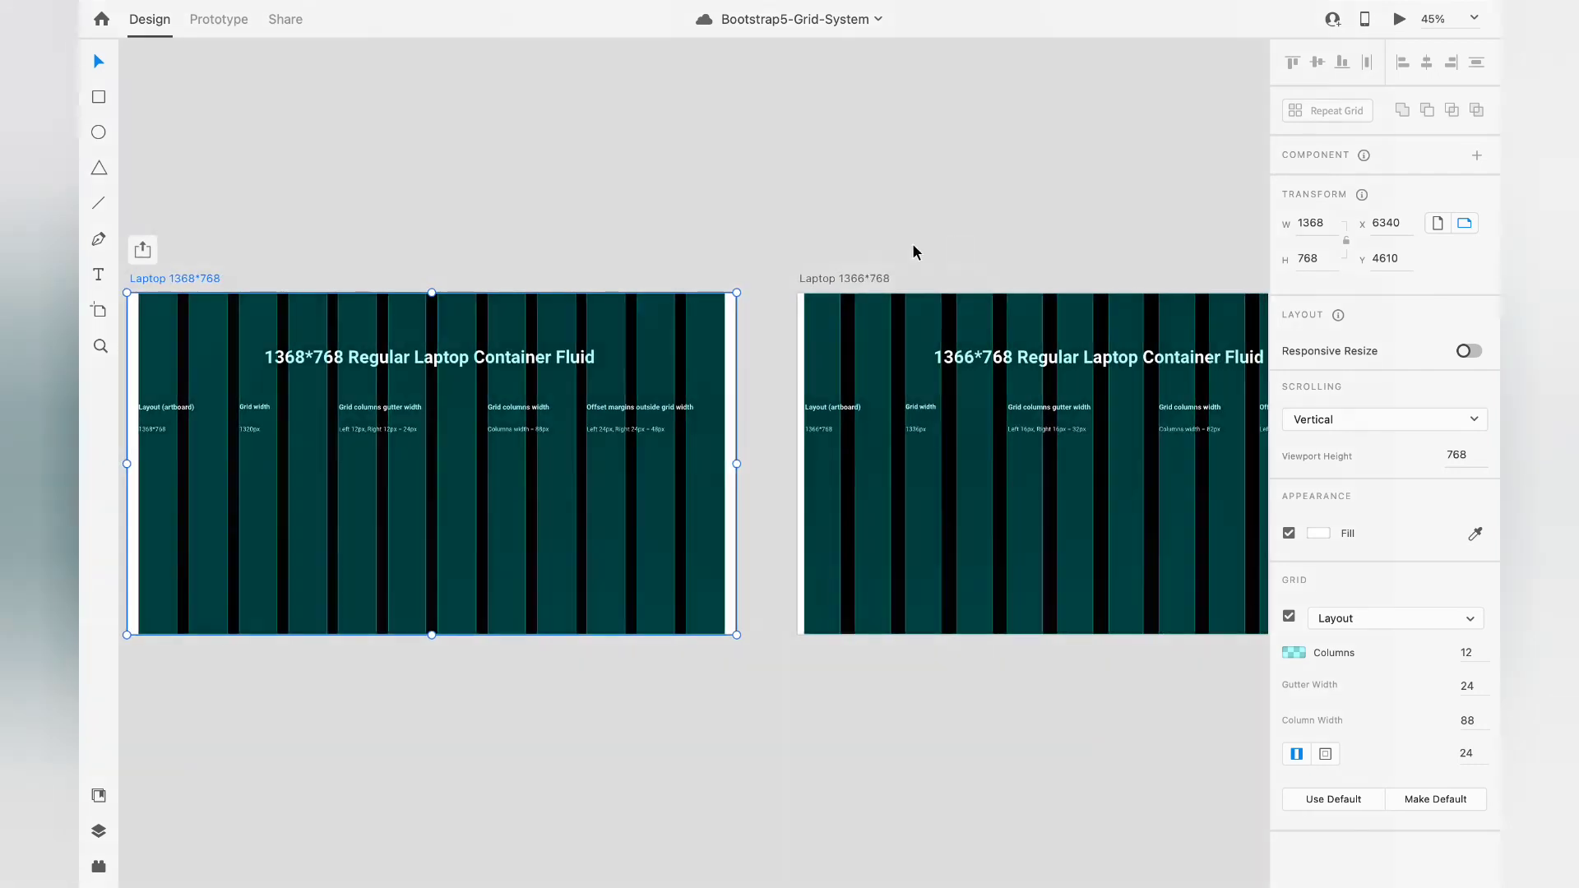
{"action": "left_click", "coordinate": [831, 275]}
{"action": "scroll", "coordinate": [831, 276], "scroll_direction": "right", "scroll_amount": 2}
{"action": "scroll", "coordinate": [831, 282], "scroll_direction": "right", "scroll_amount": 4}
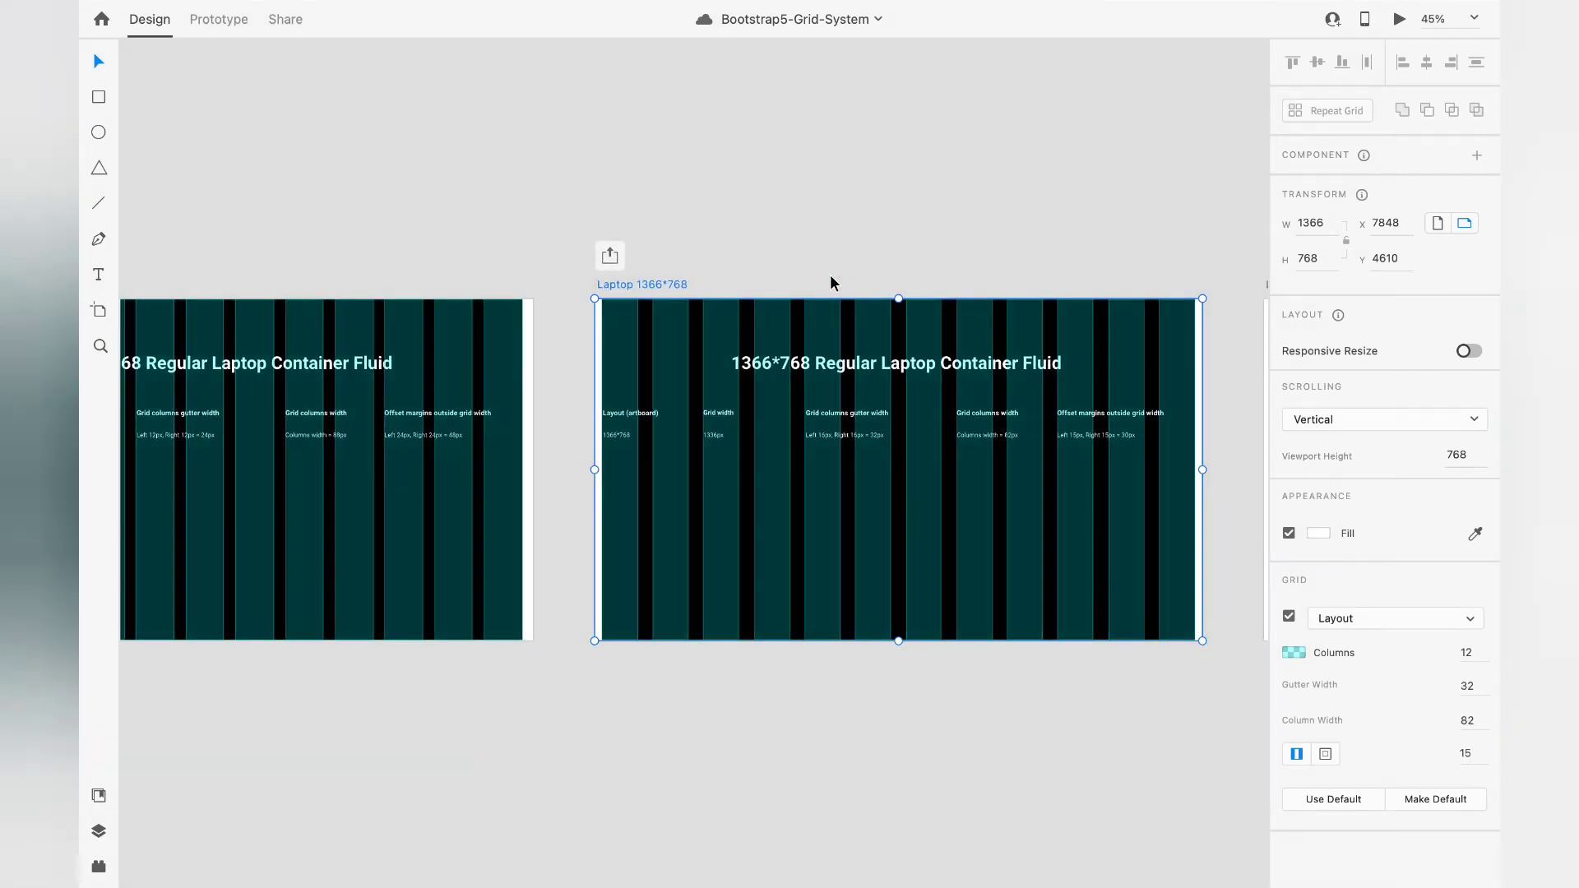
{"action": "scroll", "coordinate": [831, 282], "scroll_direction": "right", "scroll_amount": 2}
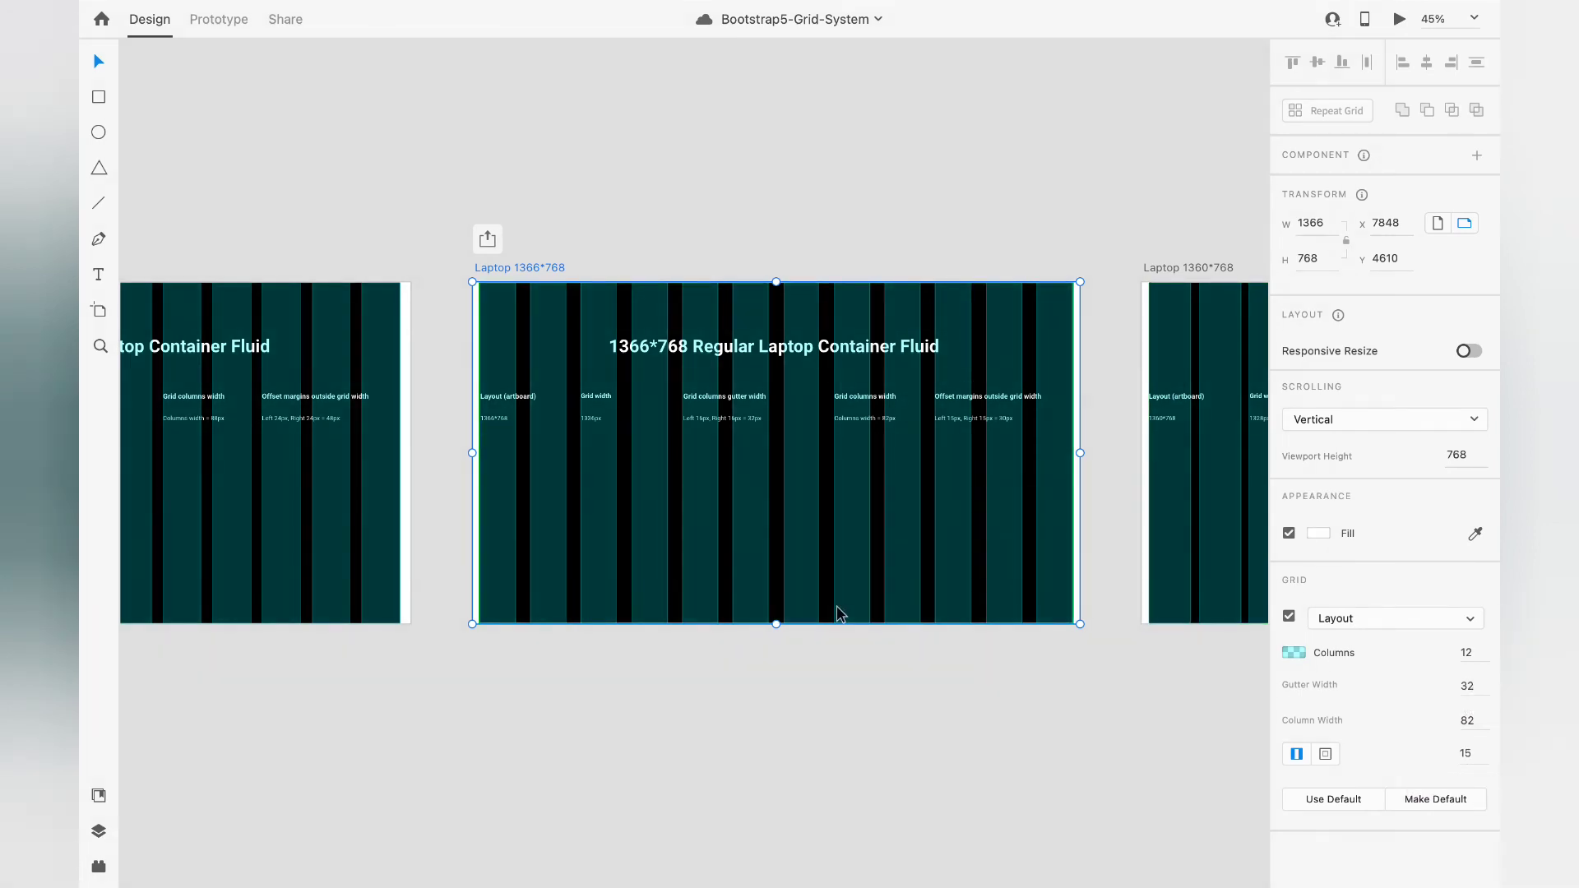
Examine the layout grid settings and column specifications of the fluid Laptop 1360*768 artboard
{"action": "scroll", "coordinate": [839, 613], "scroll_direction": "right", "scroll_amount": 5}
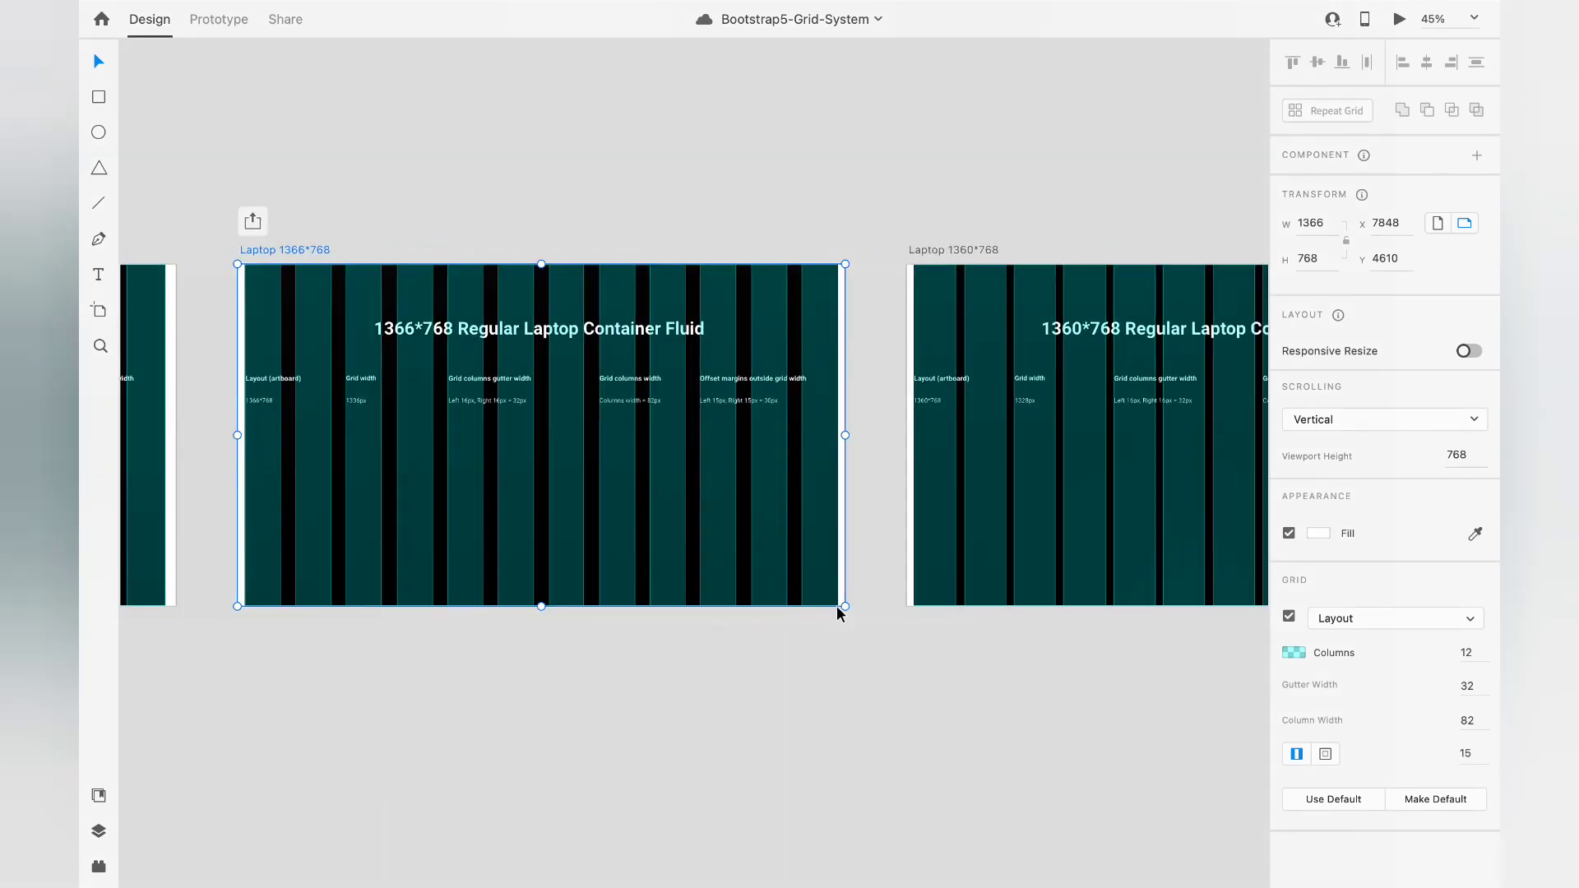
{"action": "left_click", "coordinate": [957, 252]}
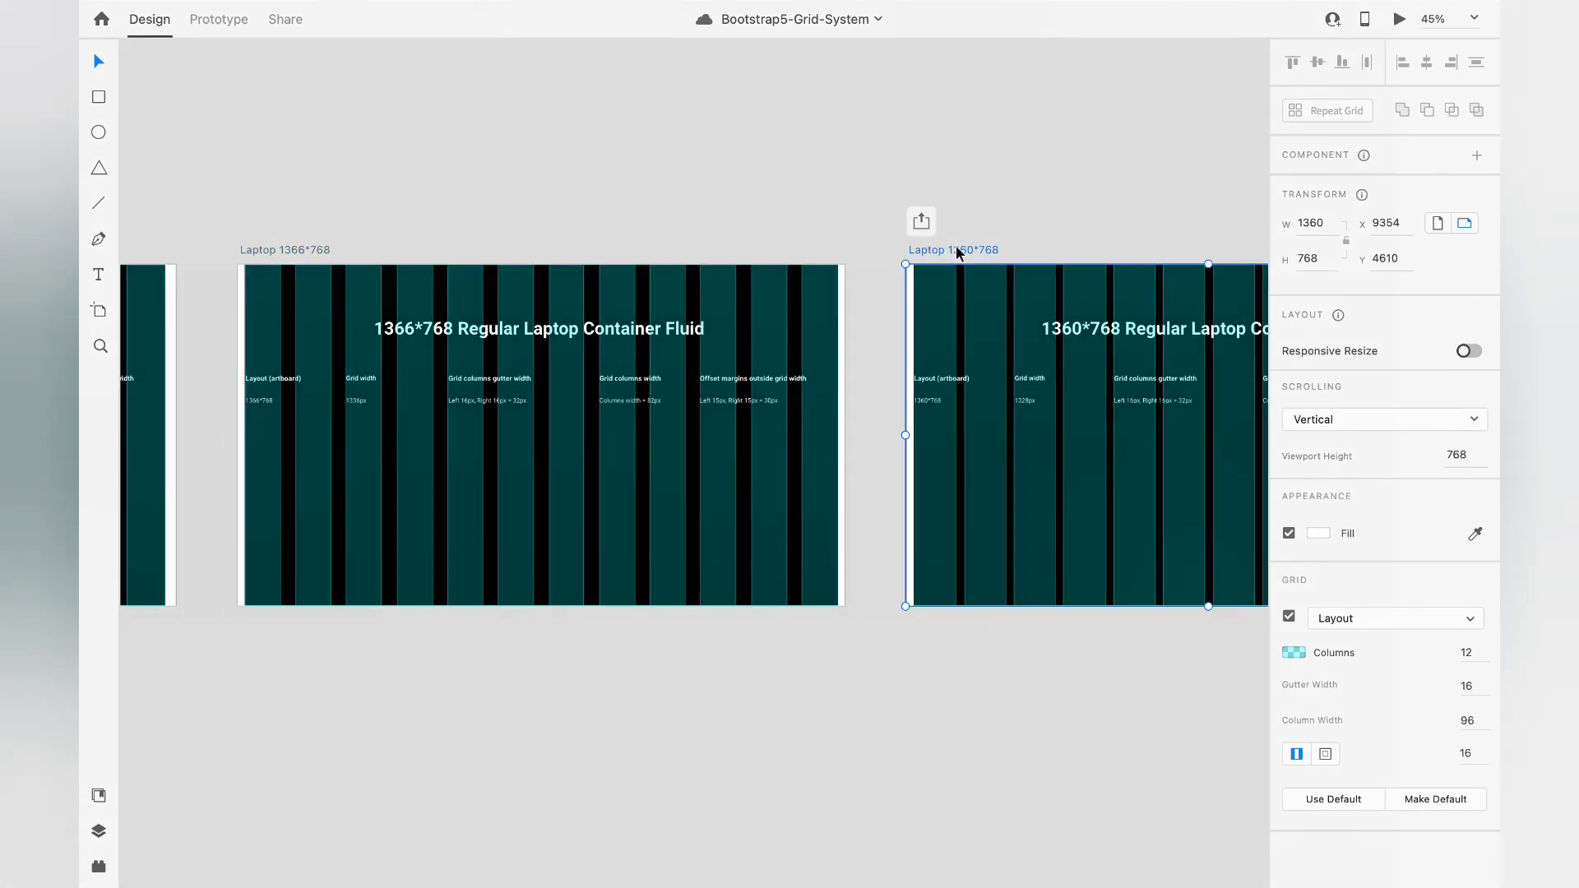
{"action": "scroll", "coordinate": [956, 245], "scroll_direction": "right", "scroll_amount": 5}
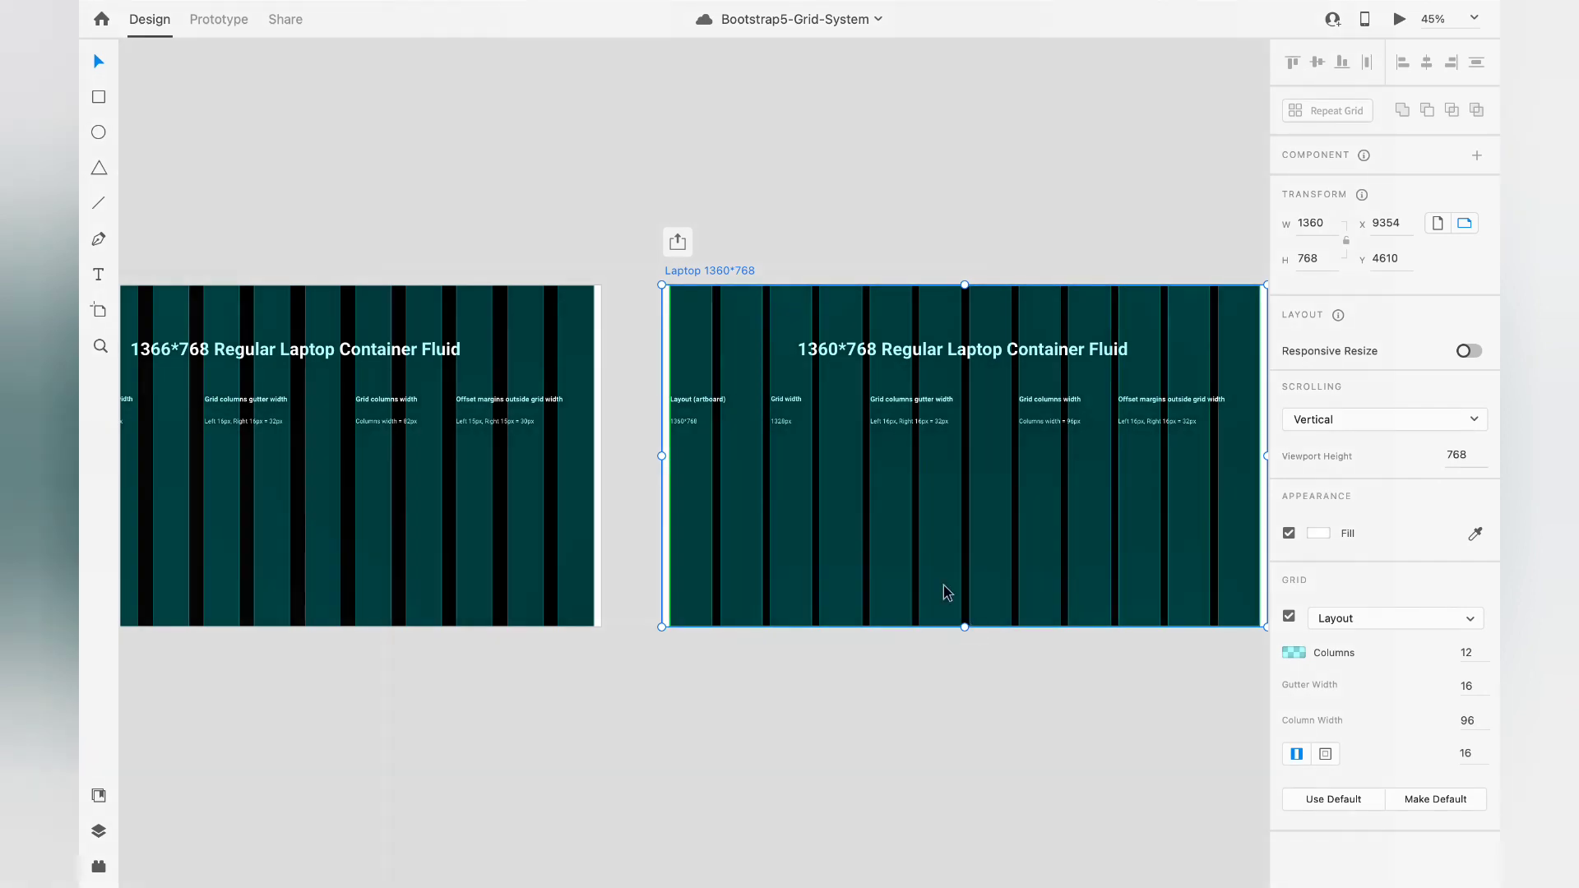
{"action": "scroll", "coordinate": [946, 592], "scroll_direction": "right", "scroll_amount": 3}
{"action": "scroll", "coordinate": [948, 591], "scroll_direction": "right", "scroll_amount": 3}
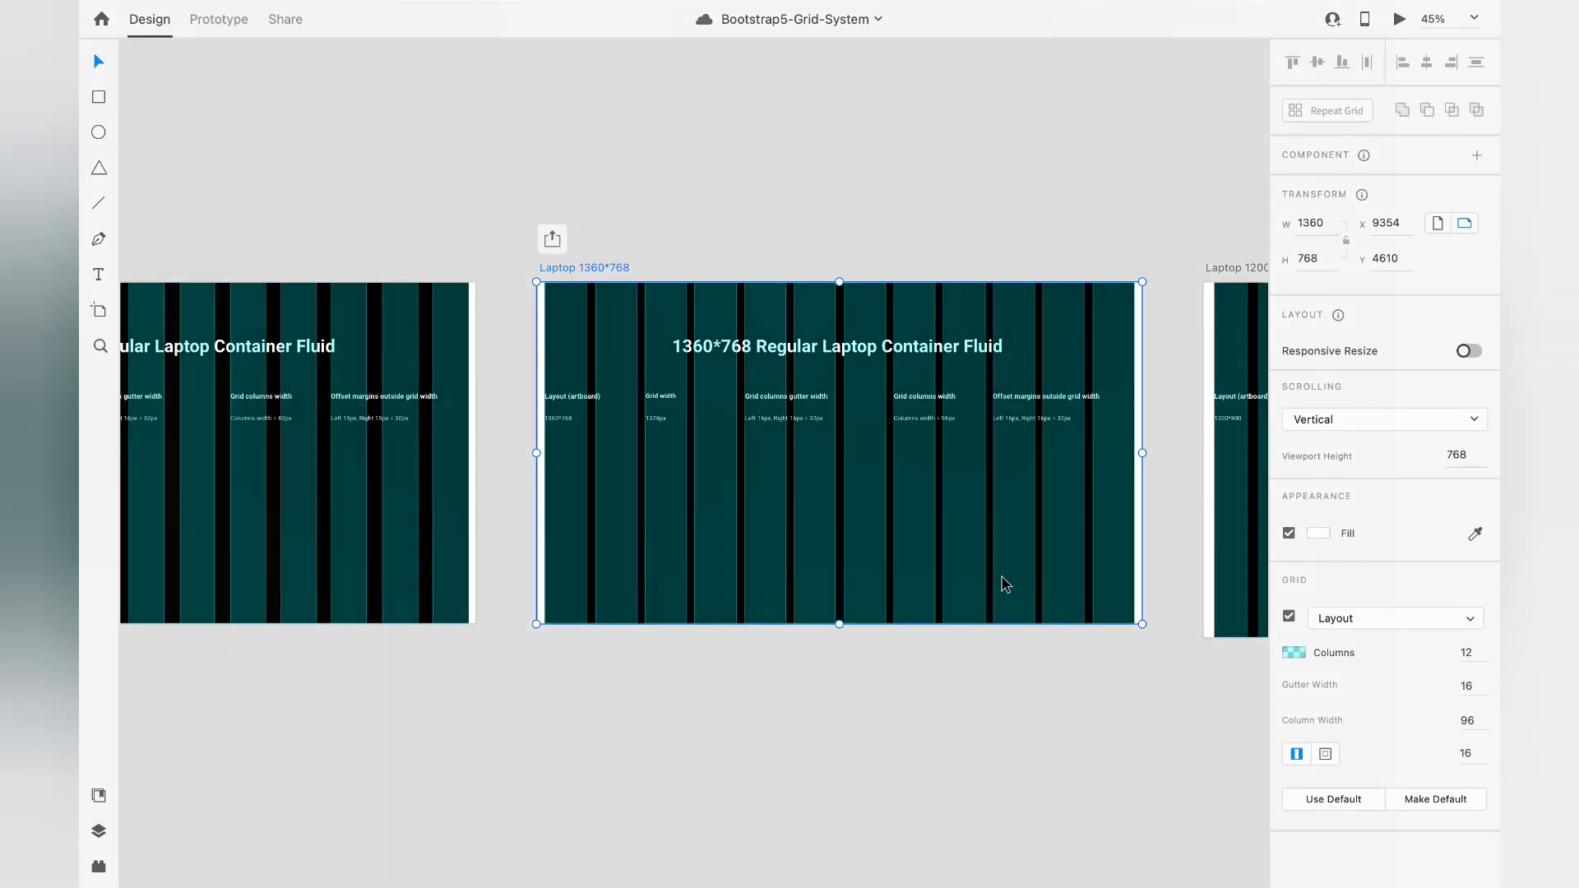
Look over the fluid Laptop 1200*800 artboard and the remaining container sections, ending at the Bootstrap5-Grid-System cover and The 8-Point Grid artboards
{"action": "scroll", "coordinate": [1005, 586], "scroll_direction": "right", "scroll_amount": 10}
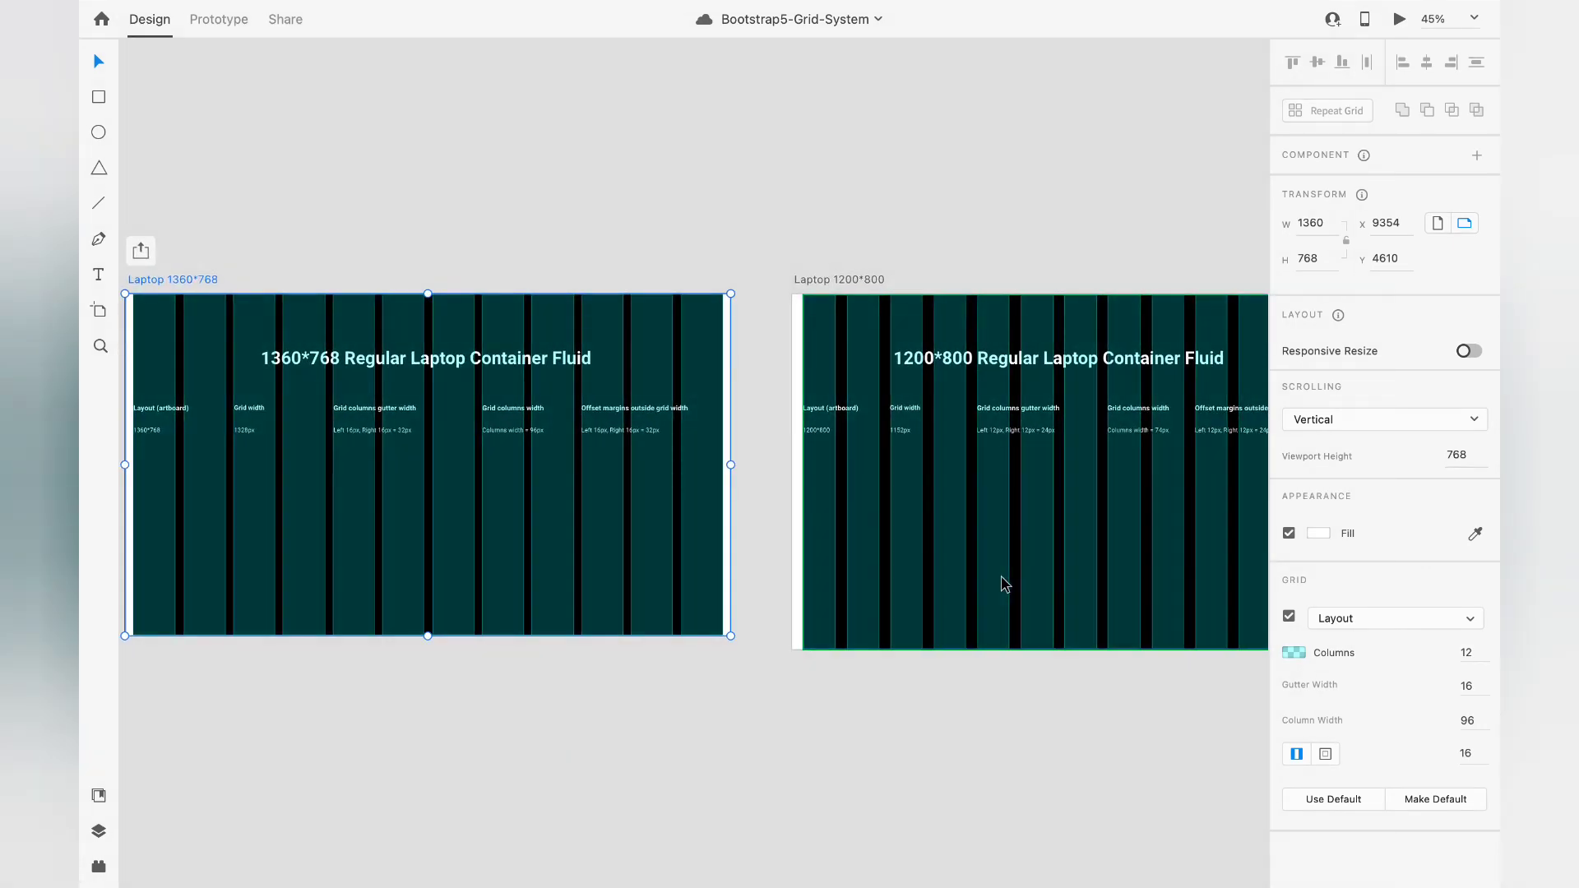
{"action": "scroll", "coordinate": [1005, 586], "scroll_direction": "down", "scroll_amount": 3}
{"action": "scroll", "coordinate": [1005, 585], "scroll_direction": "left", "scroll_amount": 5}
{"action": "scroll", "coordinate": [1005, 586], "scroll_direction": "right", "scroll_amount": 15}
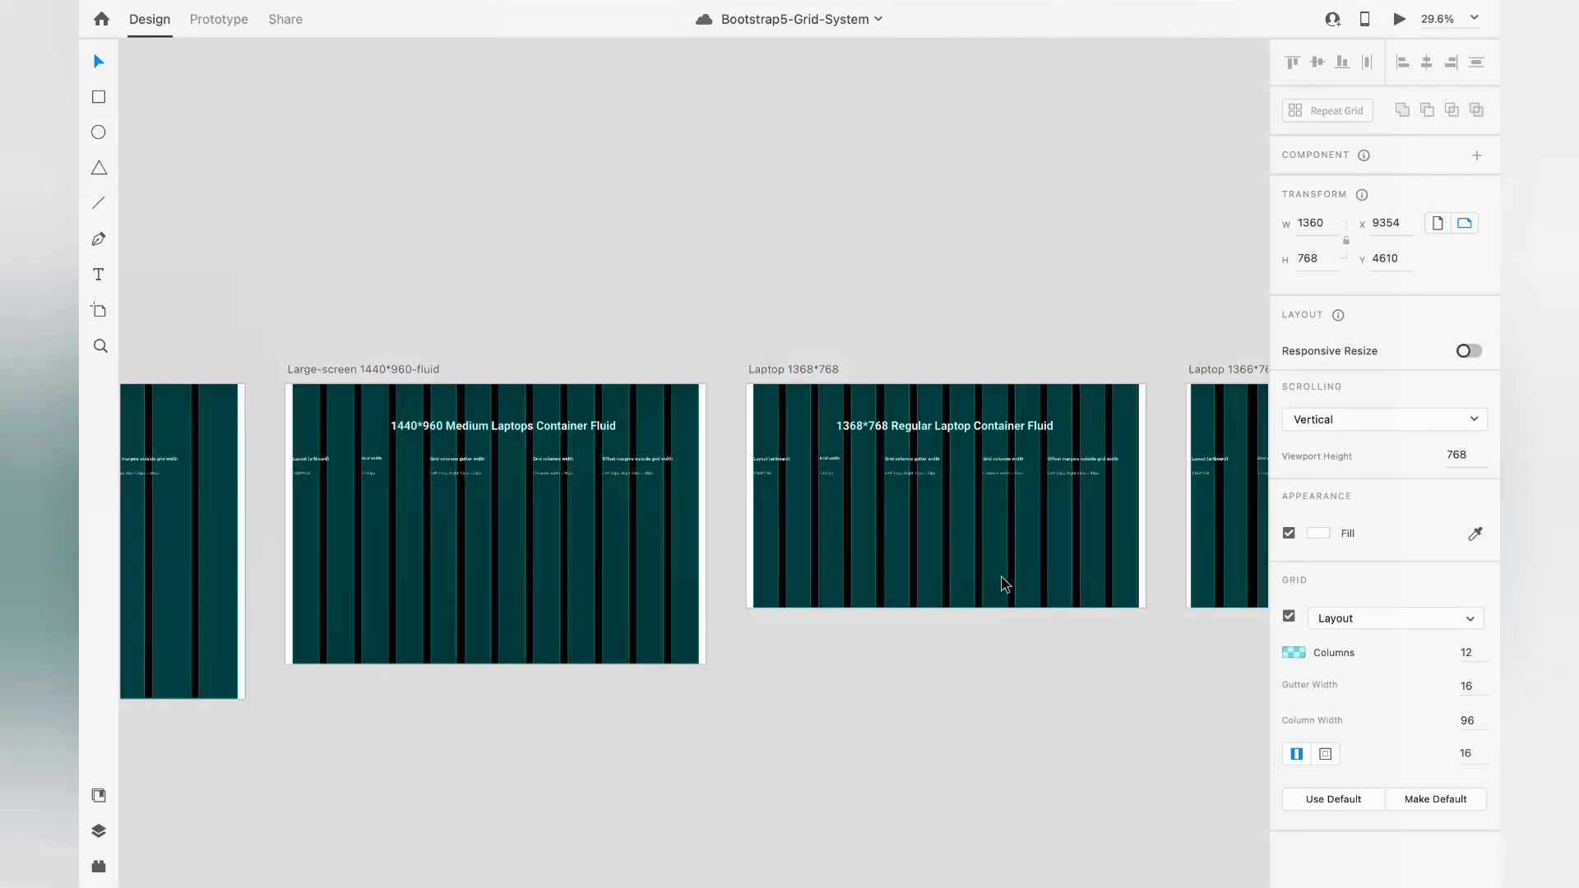
{"action": "scroll", "coordinate": [1003, 584], "scroll_direction": "left", "scroll_amount": 10}
{"action": "scroll", "coordinate": [1003, 585], "scroll_direction": "up", "scroll_amount": 6}
{"action": "scroll", "coordinate": [1003, 584], "scroll_direction": "down", "scroll_amount": 5}
{"action": "scroll", "coordinate": [1001, 585], "scroll_direction": "up", "scroll_amount": 10}
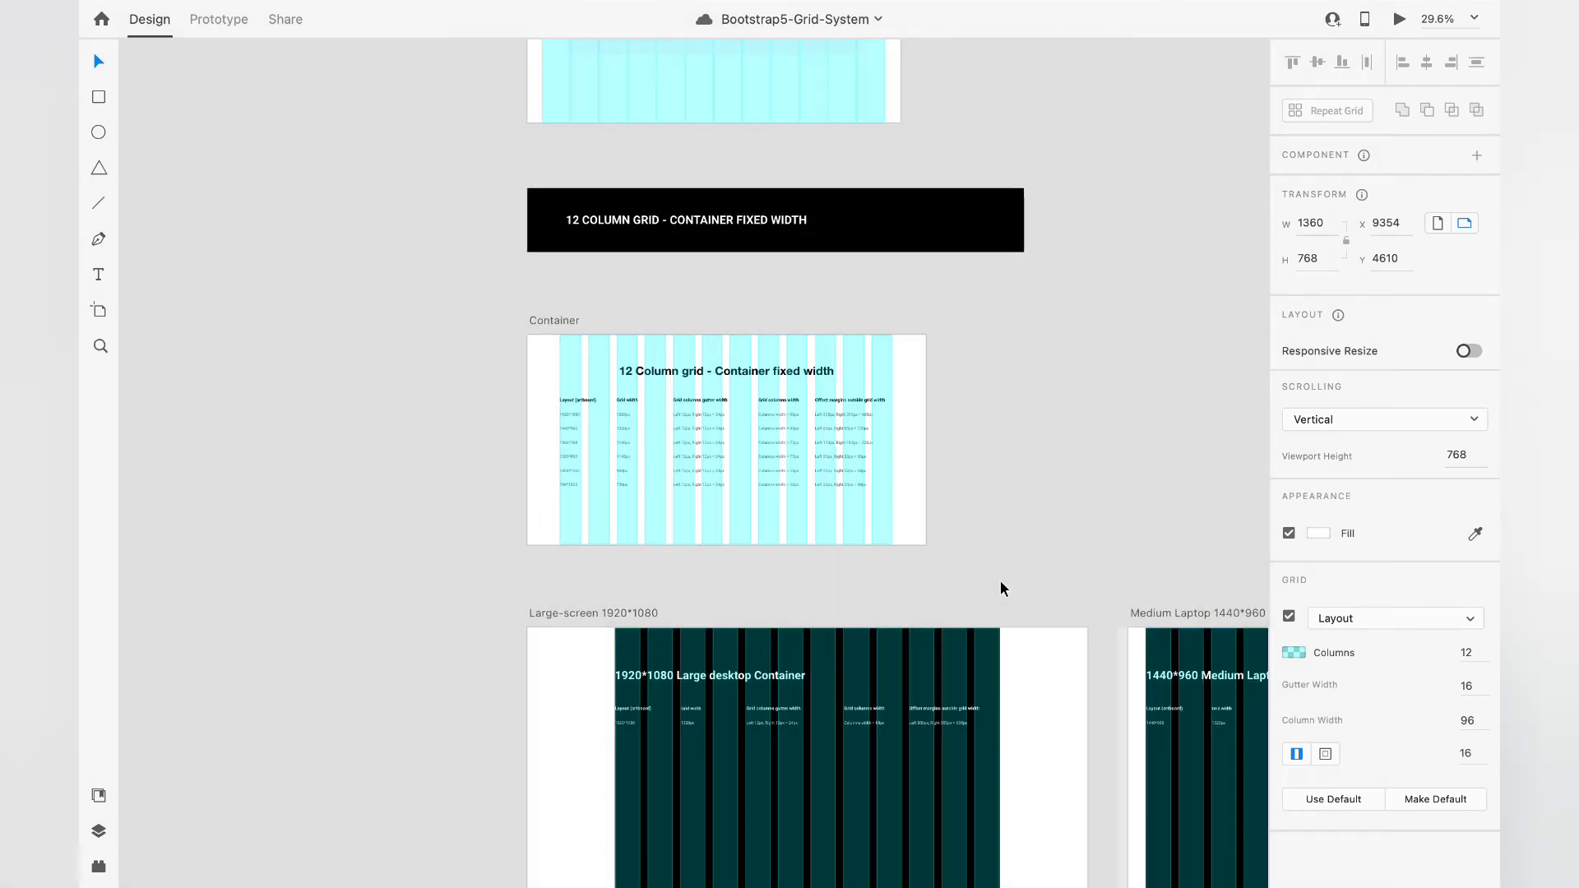
{"action": "scroll", "coordinate": [1001, 588], "scroll_direction": "up", "scroll_amount": 2}
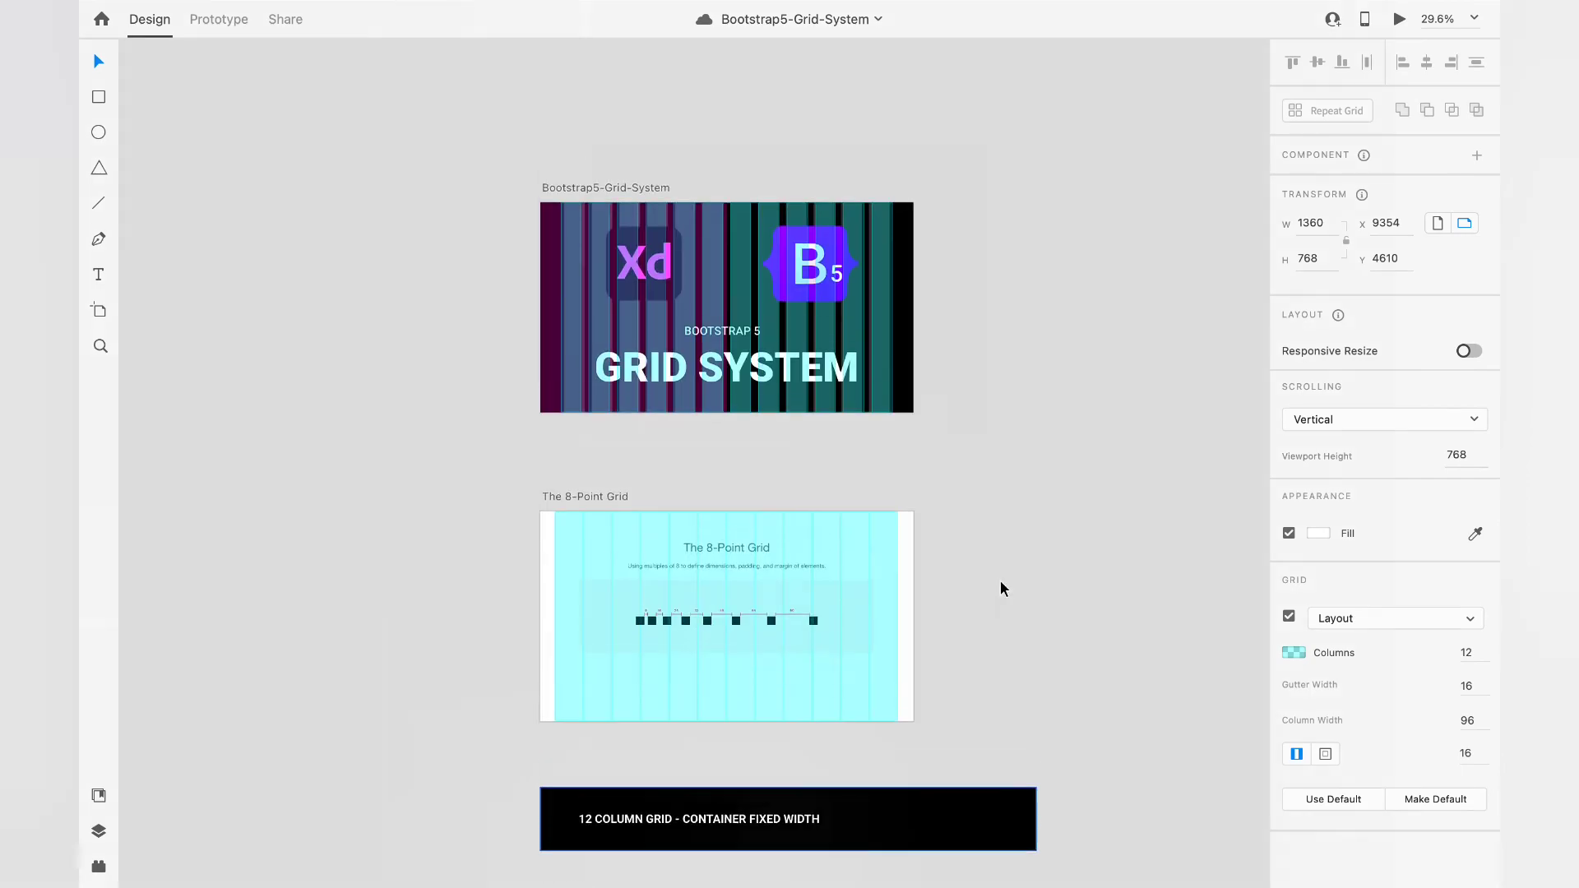